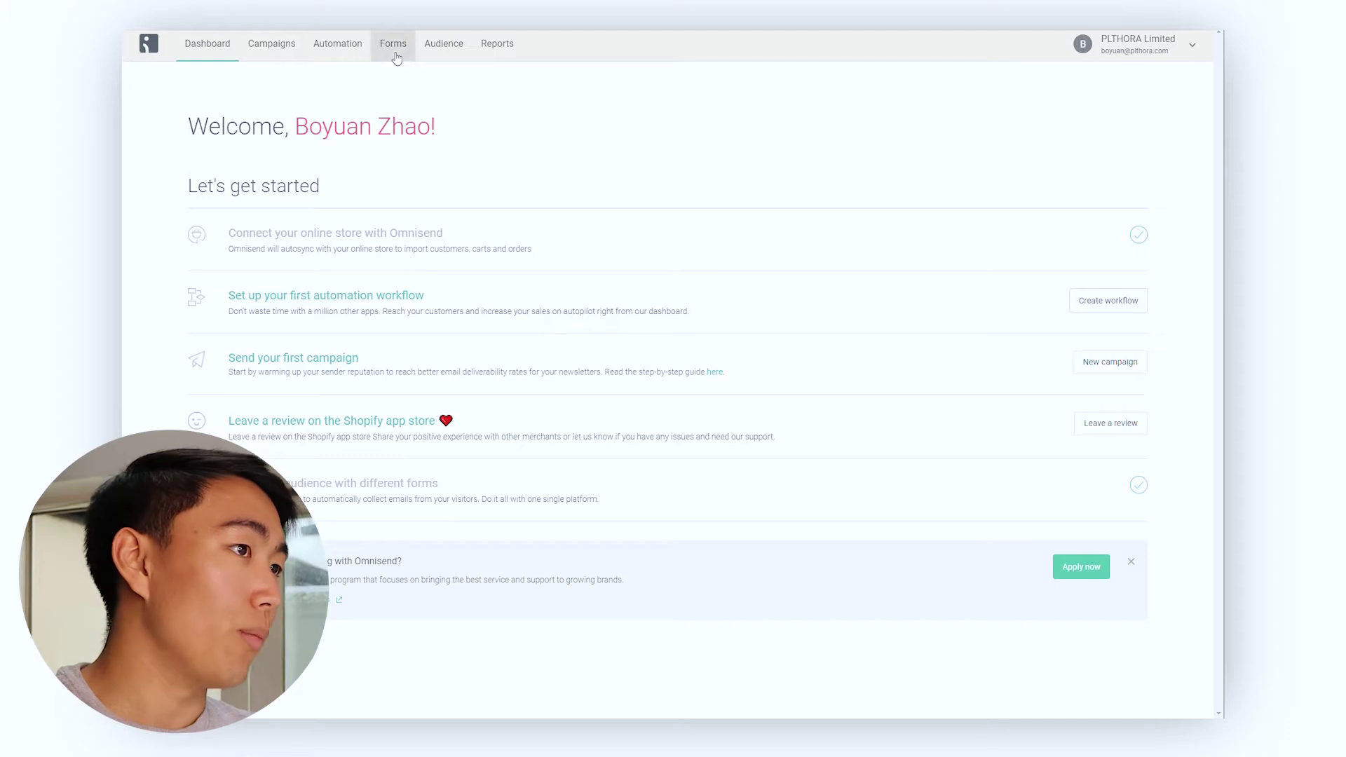
# Open the draft Popup form No.1 for editing and preview its mobile version
pyautogui.click(393, 45)
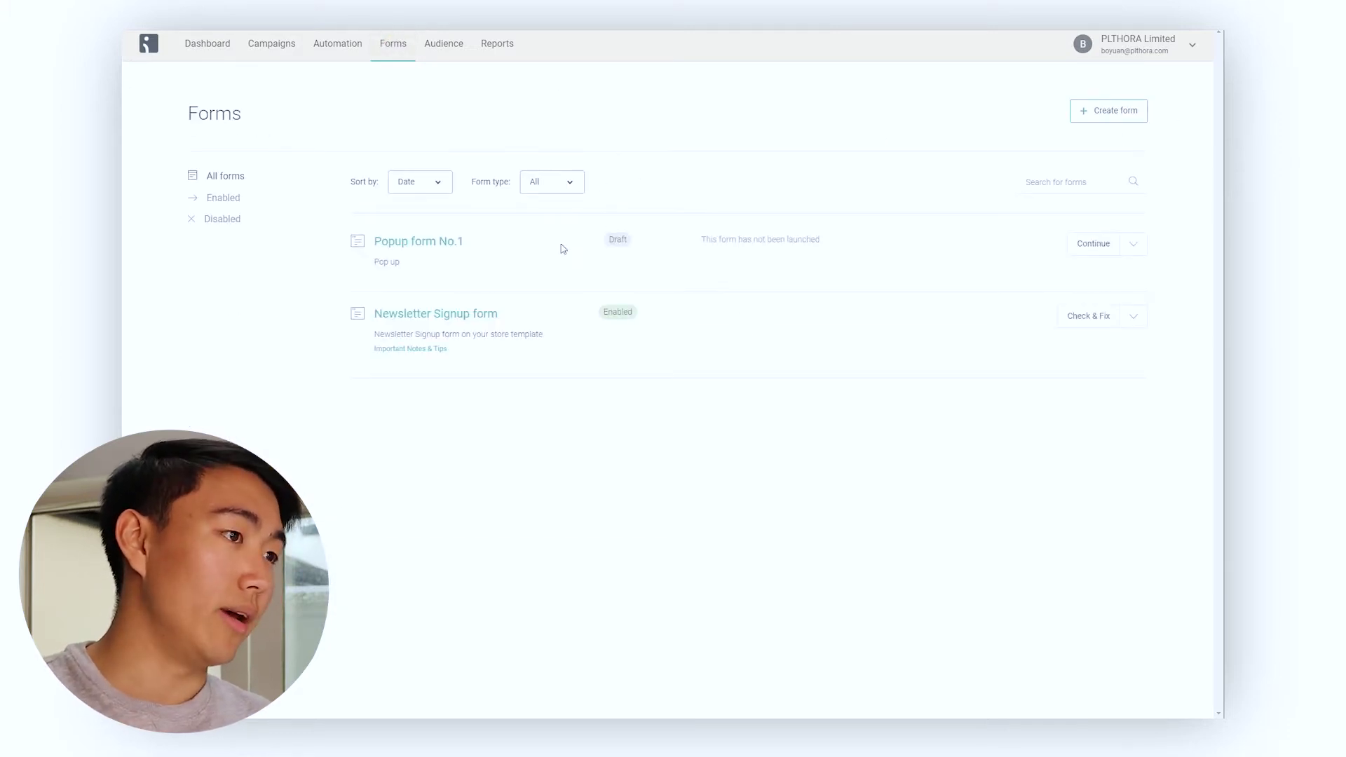
pyautogui.click(436, 242)
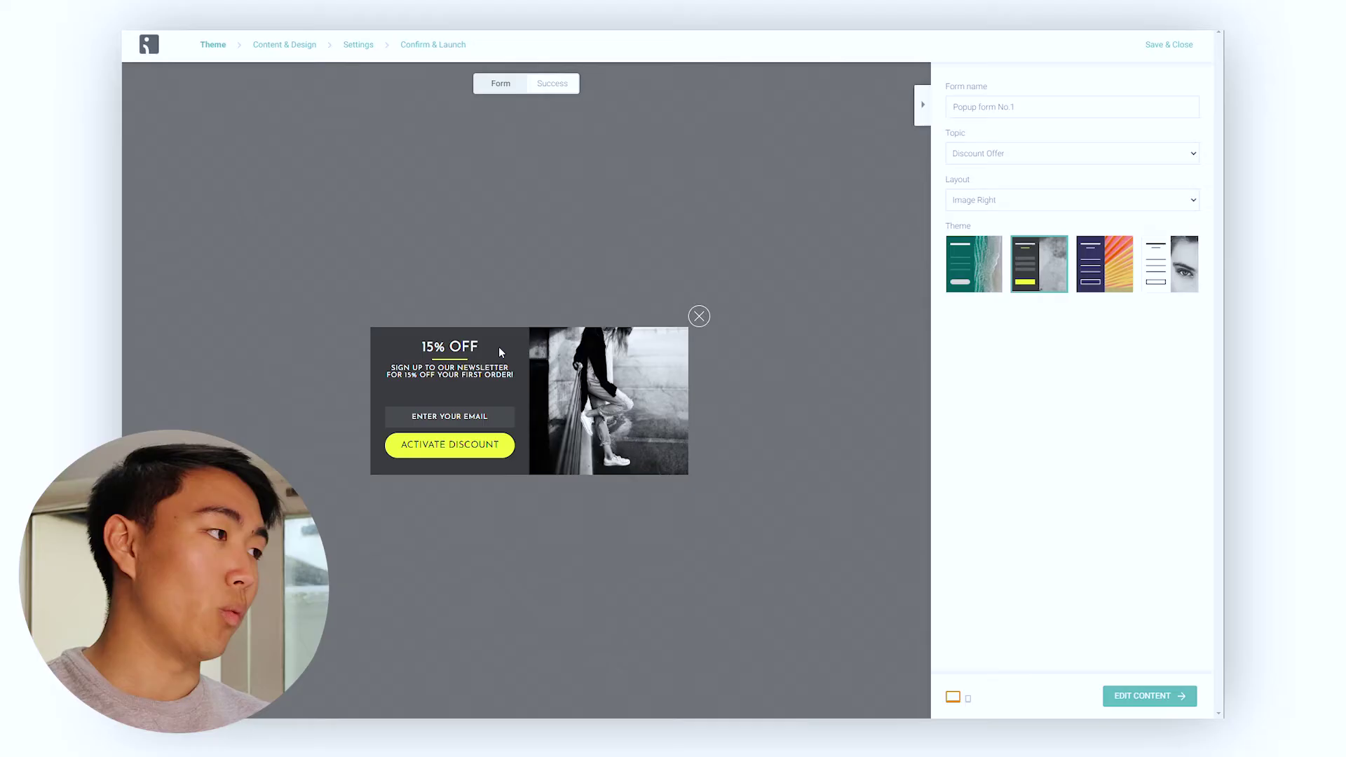
pyautogui.click(969, 699)
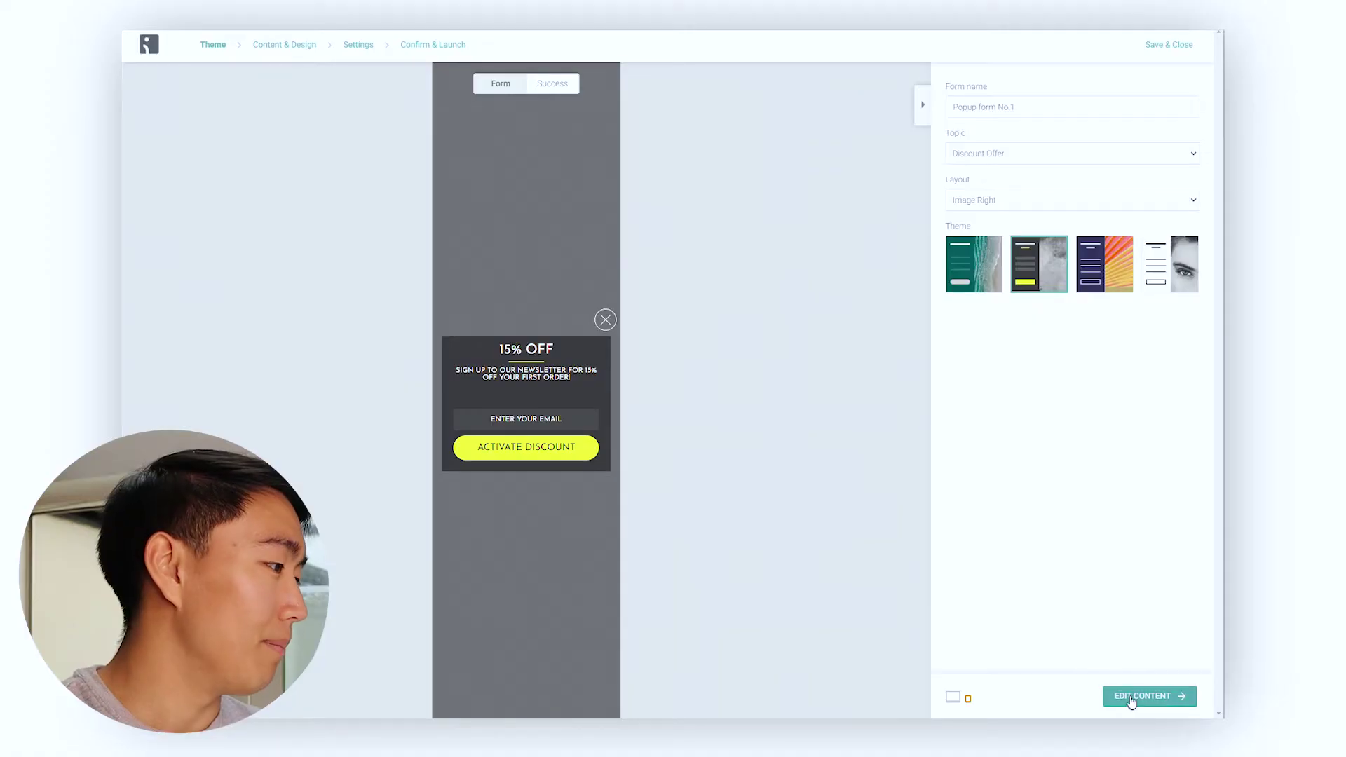
# Review the popup form's content options and save them to proceed to the form settings
pyautogui.click(1130, 698)
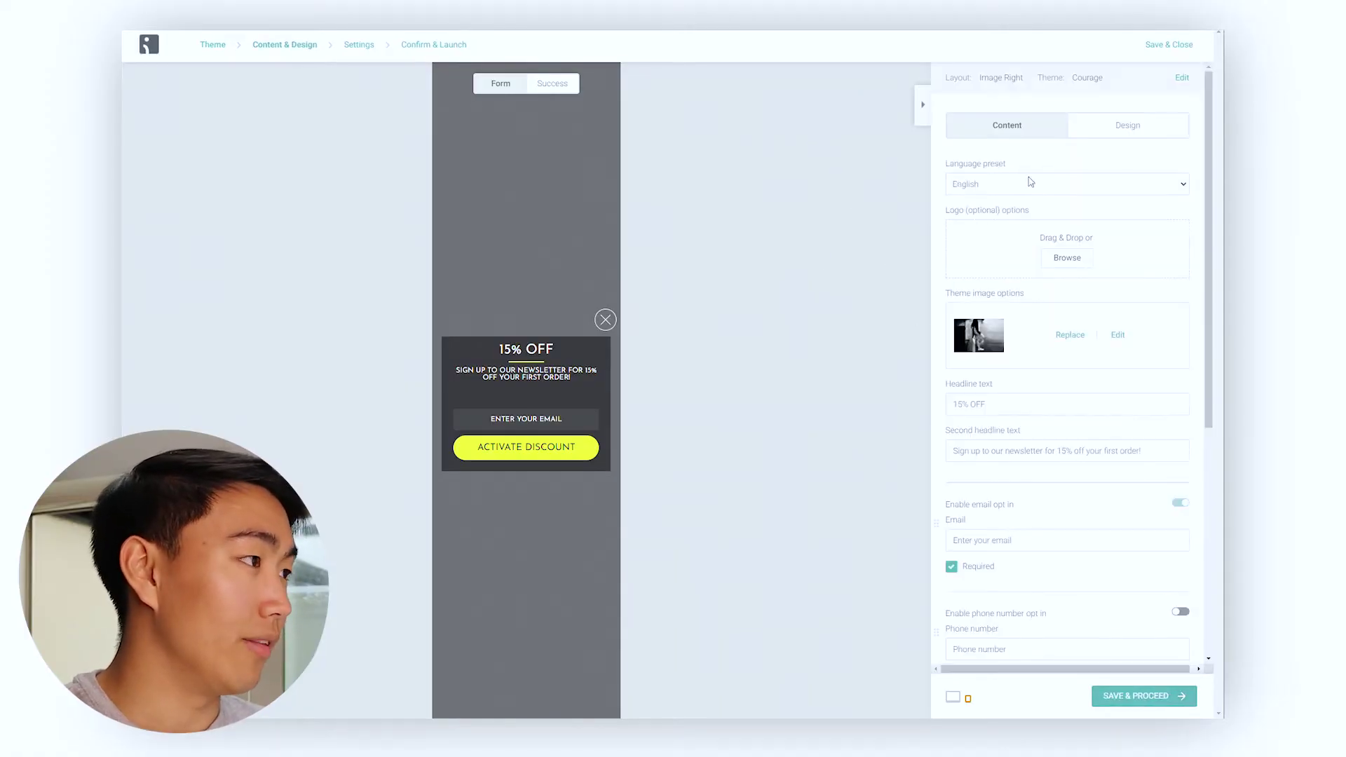
pyautogui.scroll(-4, 1040, 325)
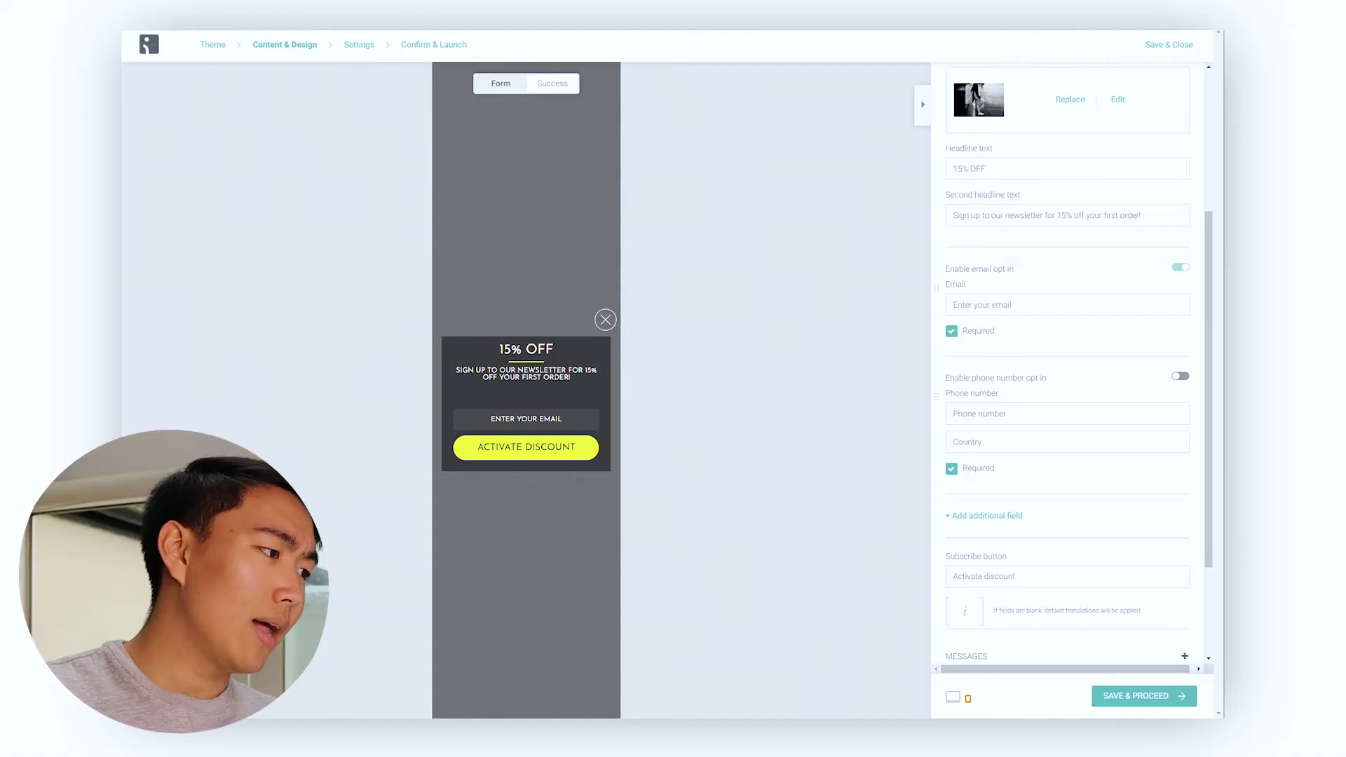
pyautogui.scroll(-5, 1067, 364)
pyautogui.scroll(10, 1067, 365)
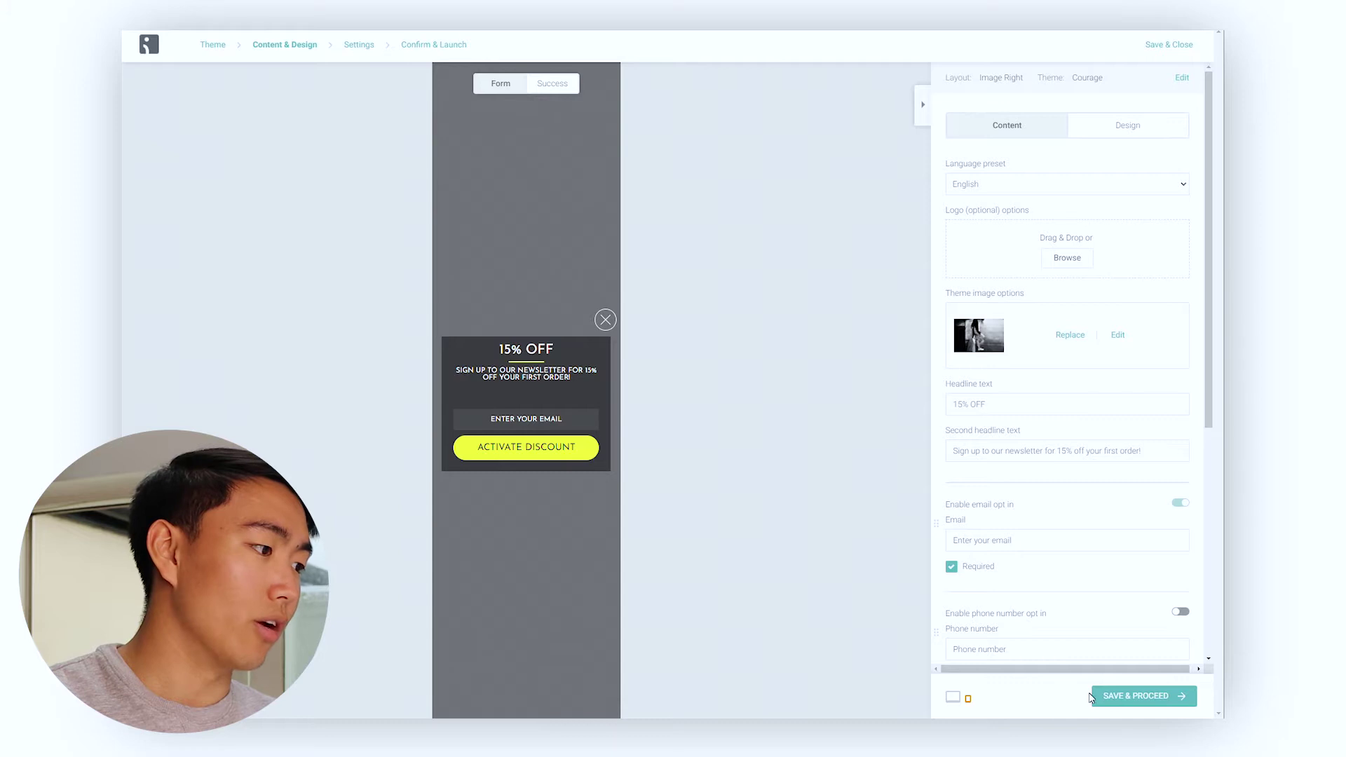
pyautogui.click(1119, 695)
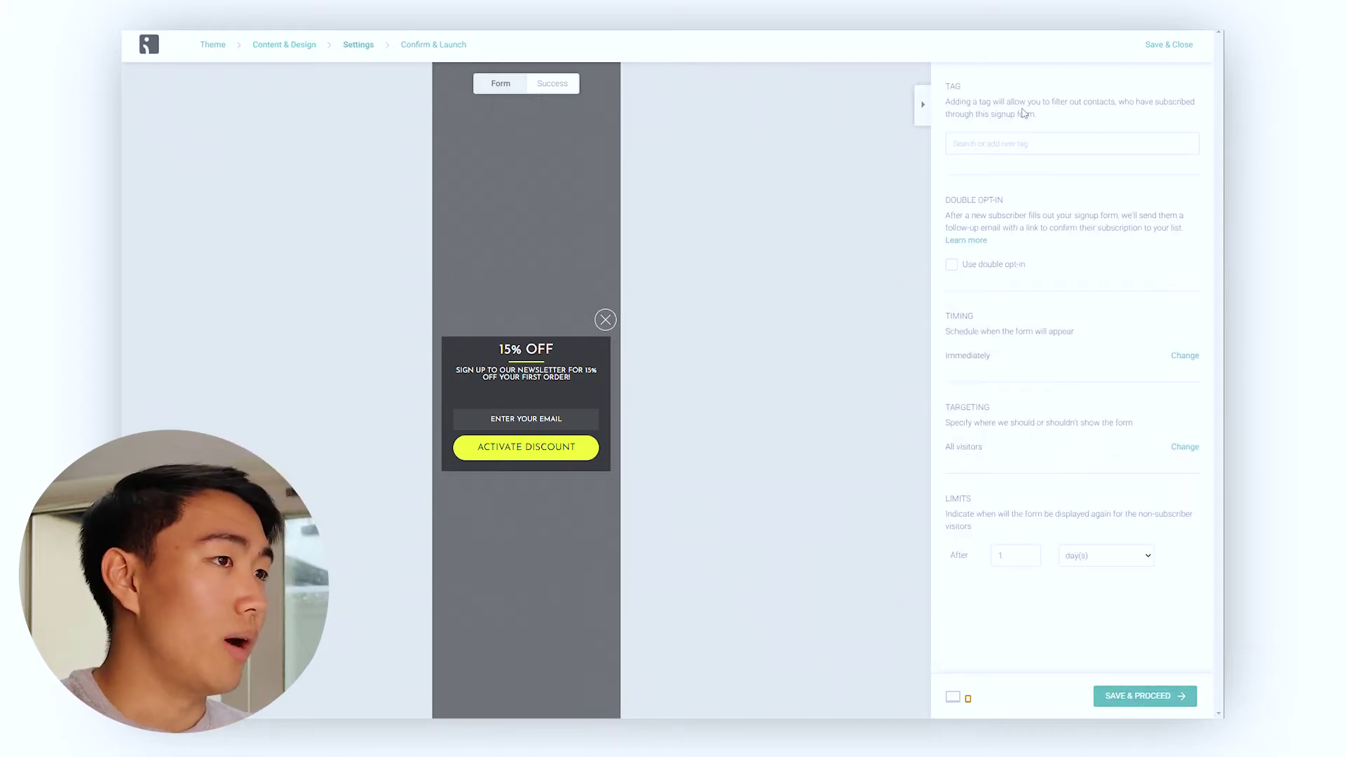
# Set the form's timing to show after 8 seconds on a page, after scrolling down 50%, or when a visitor tries to leave
pyautogui.click(1185, 356)
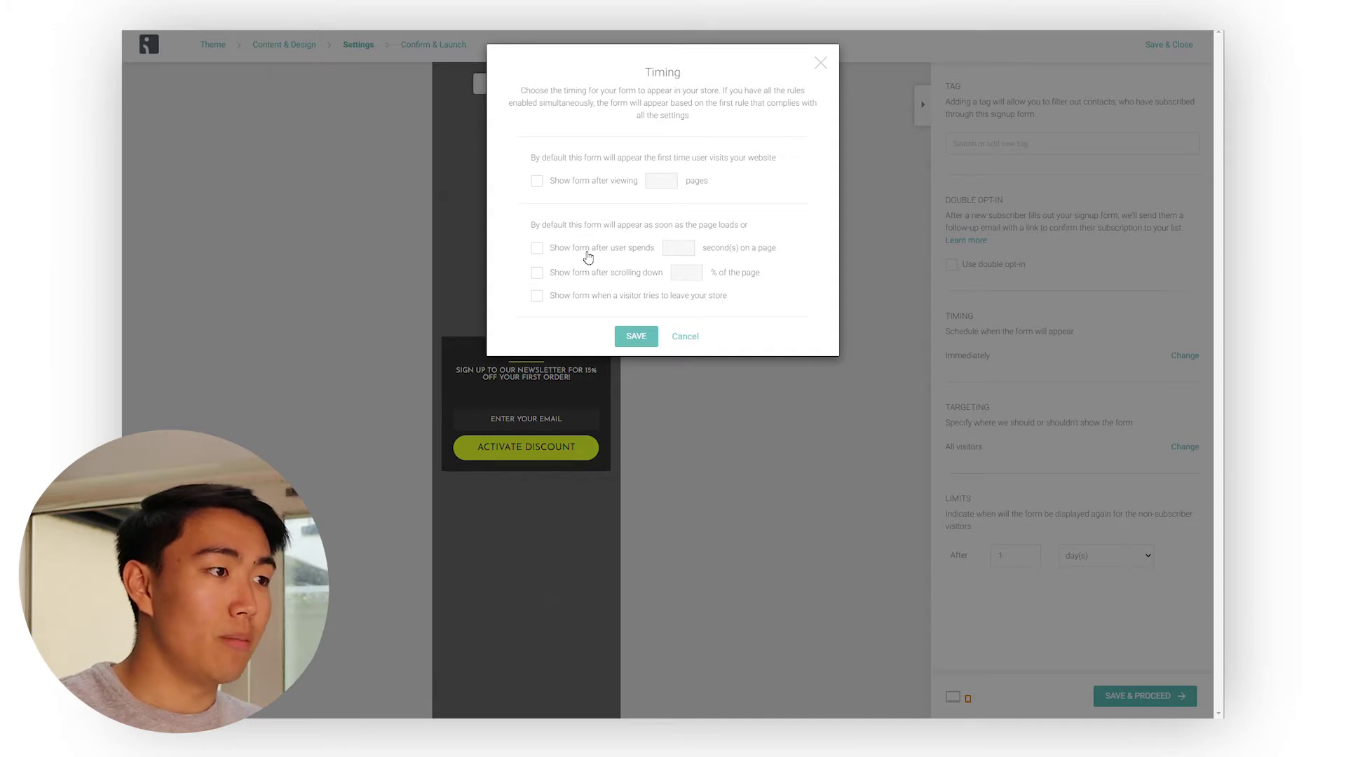
pyautogui.click(587, 252)
pyautogui.click(582, 273)
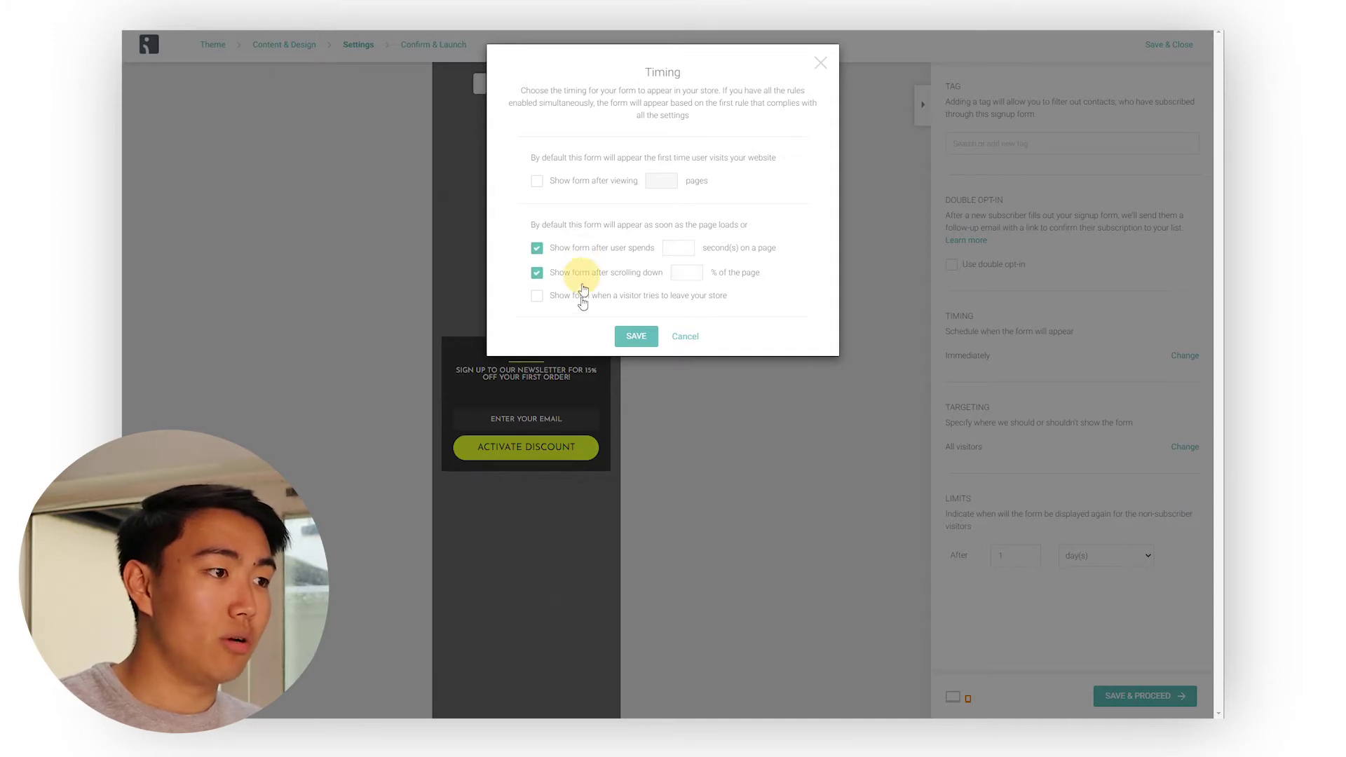
pyautogui.click(580, 297)
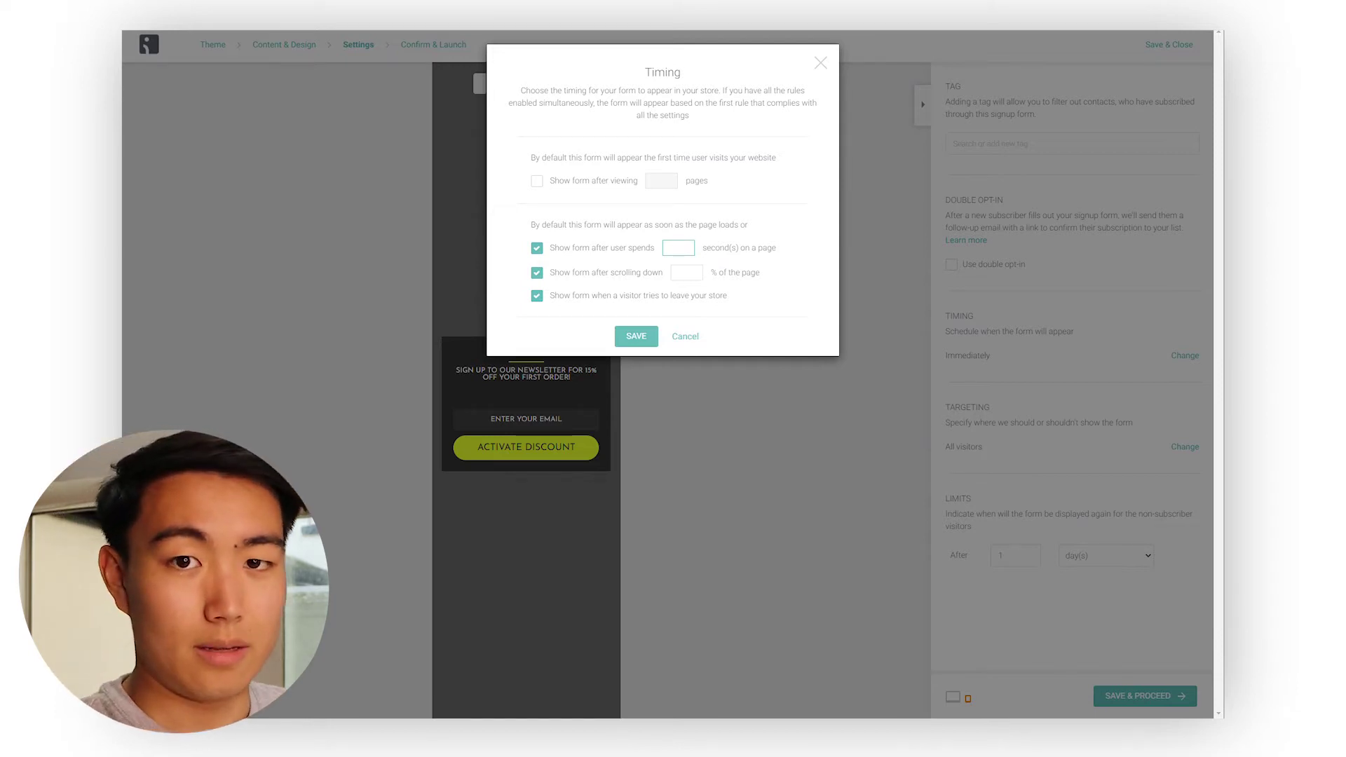
pyautogui.write('8')
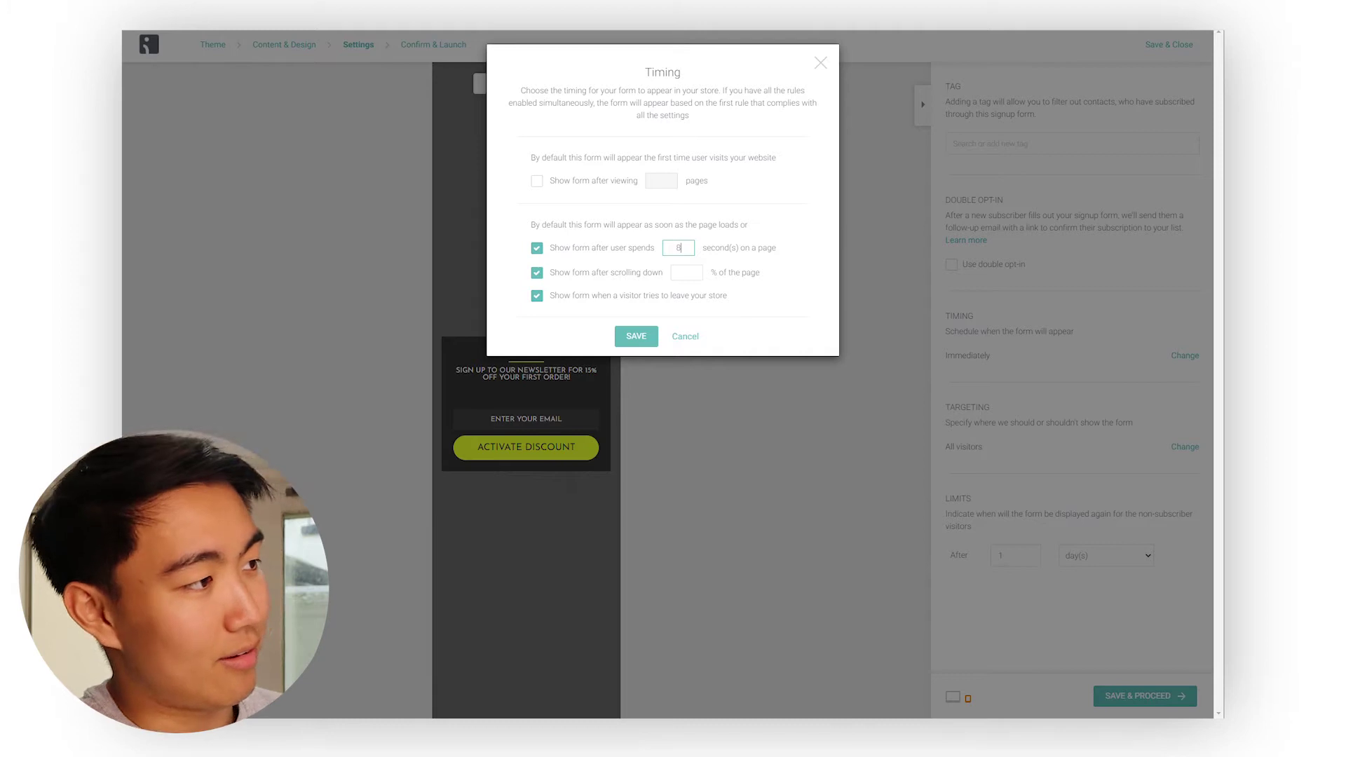
pyautogui.click(689, 276)
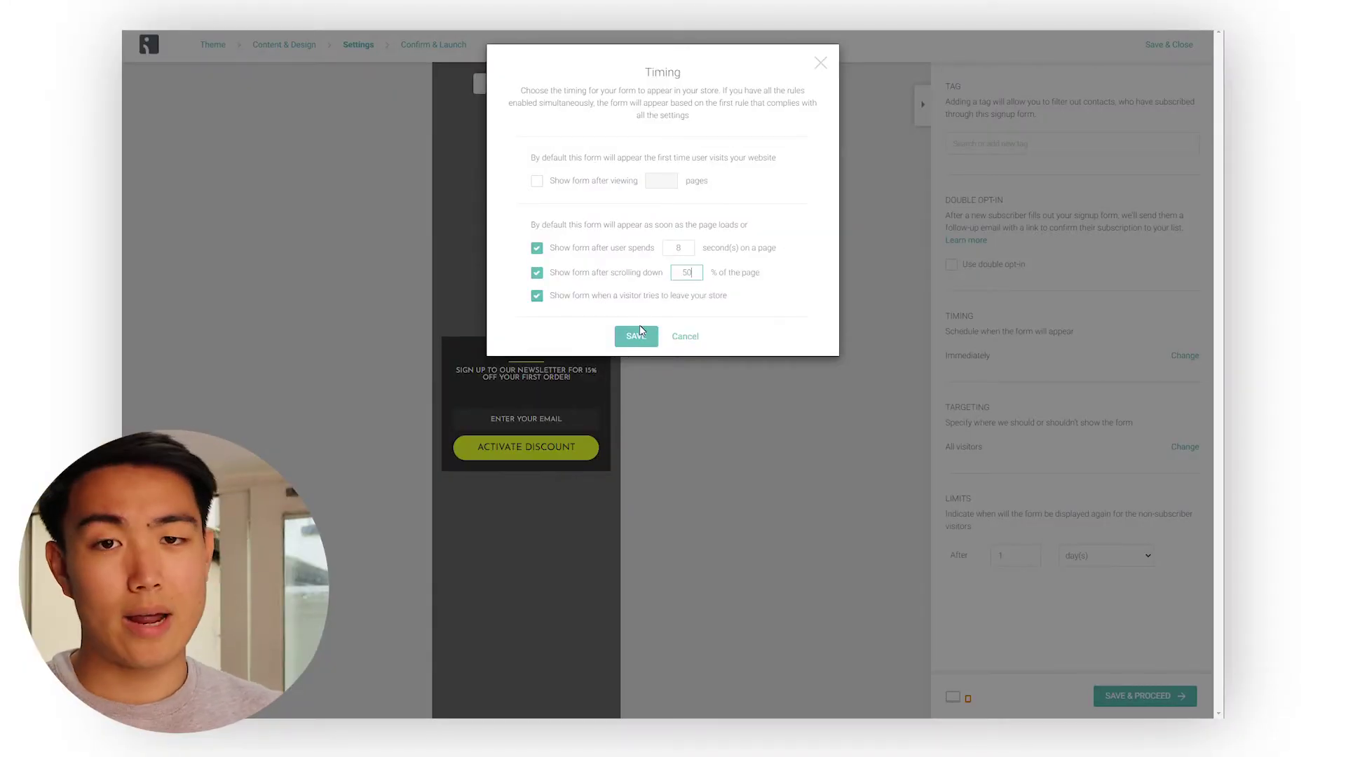
pyautogui.click(635, 337)
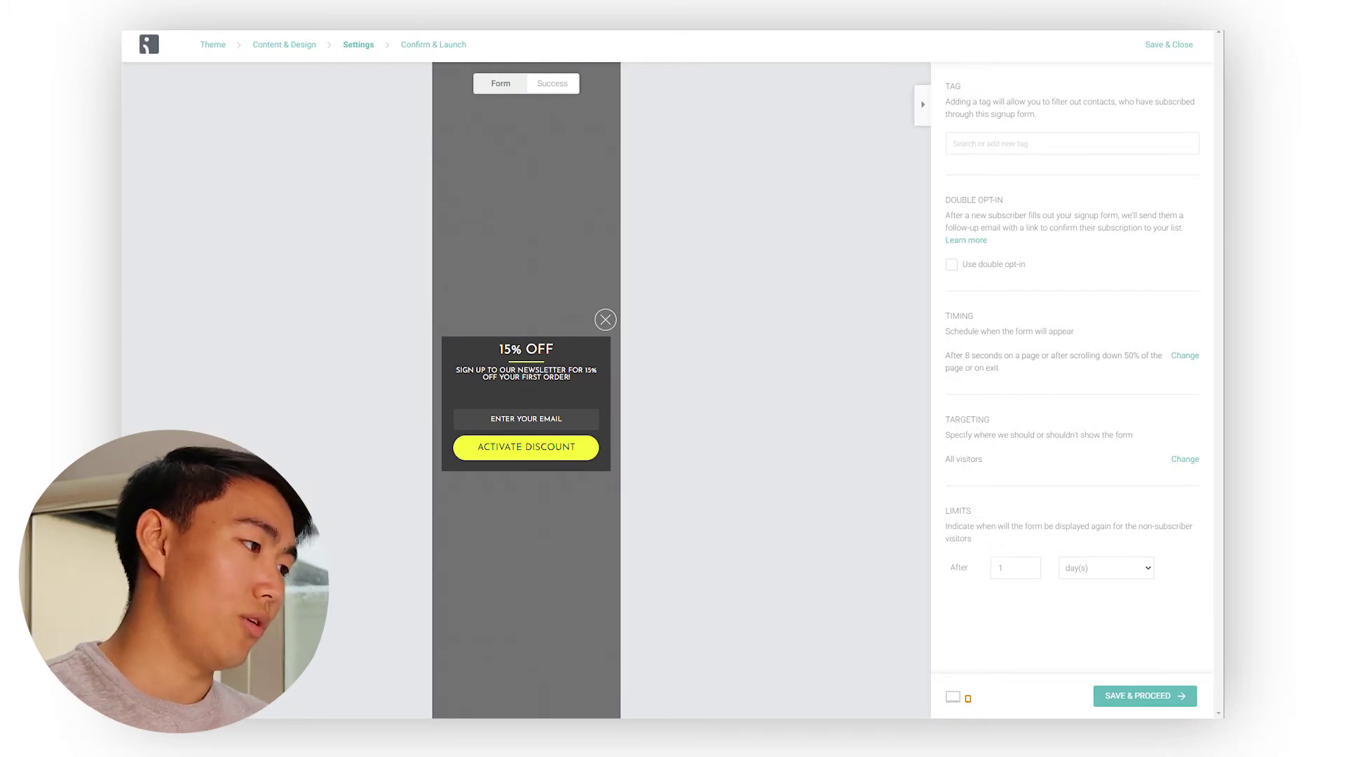
# Finish the popup form's settings and save and enable the form
pyautogui.doubleClick(1003, 568)
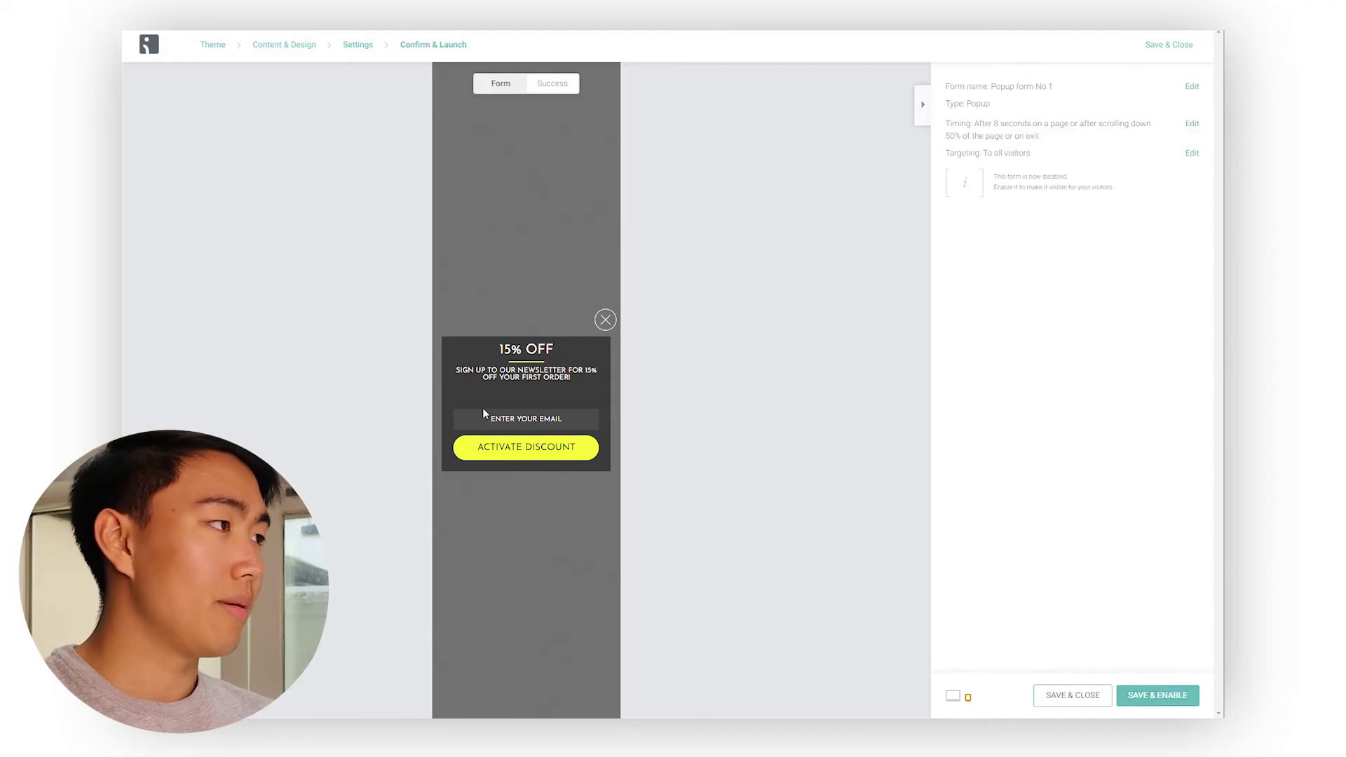
pyautogui.rightClick(1154, 666)
pyautogui.click(1044, 668)
pyautogui.click(1150, 696)
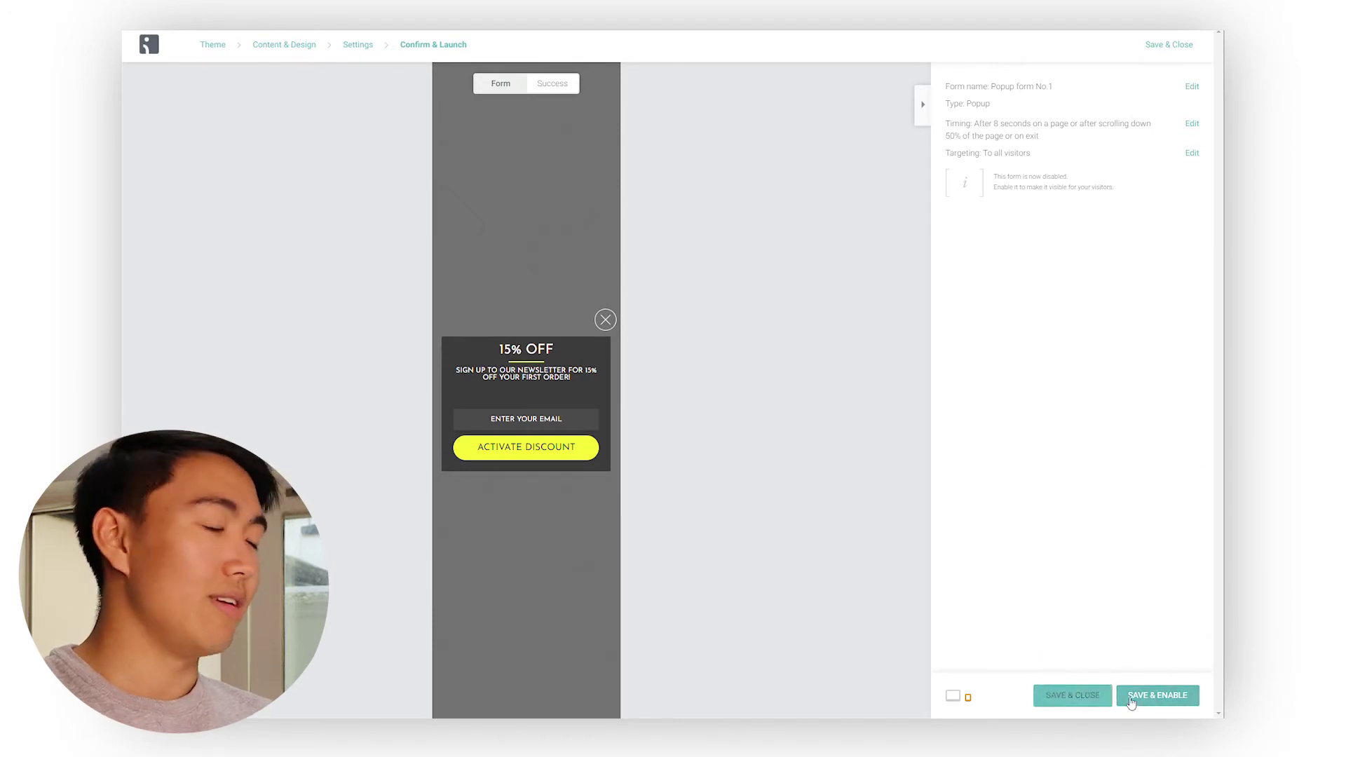
pyautogui.click(1135, 696)
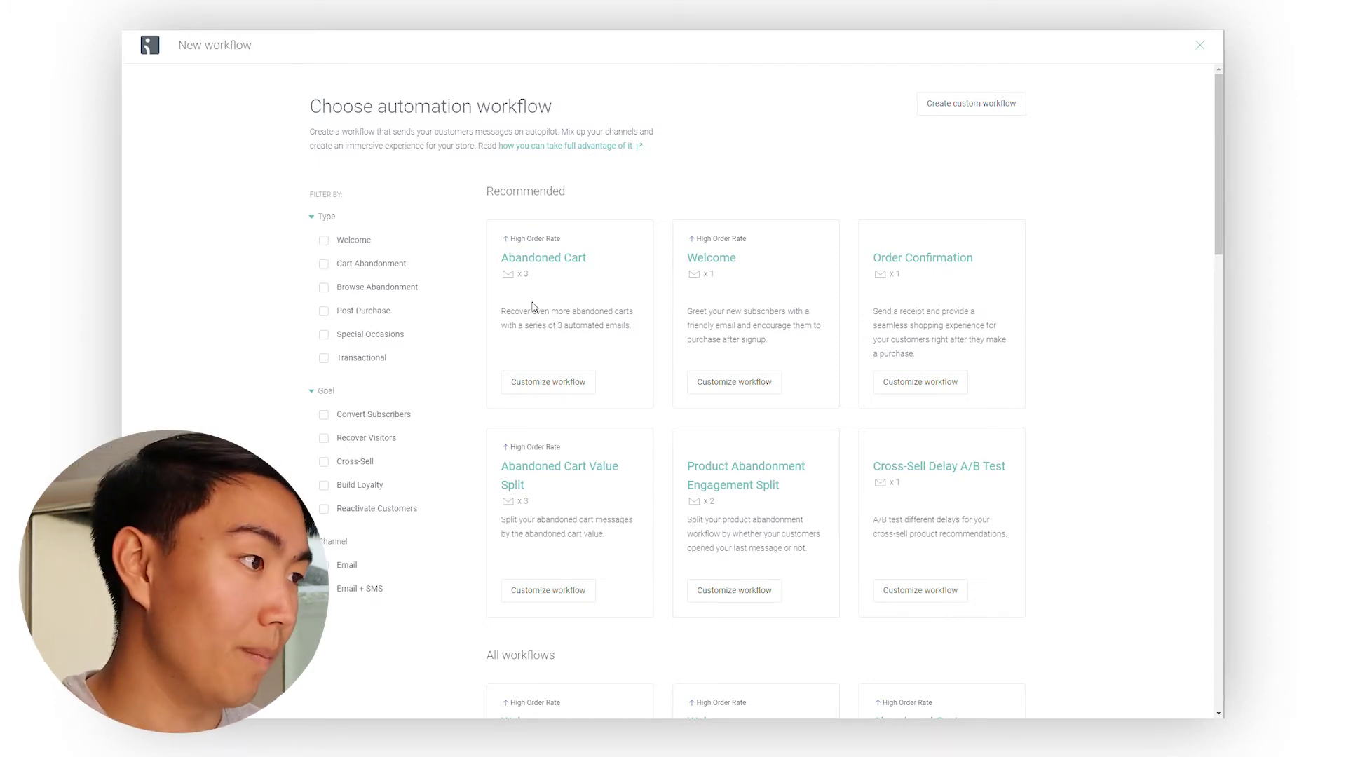
# Browse the automation workflow templates and customize the recommended Abandoned Cart workflow
pyautogui.scroll(-3, 852, 313)
pyautogui.scroll(3, 665, 337)
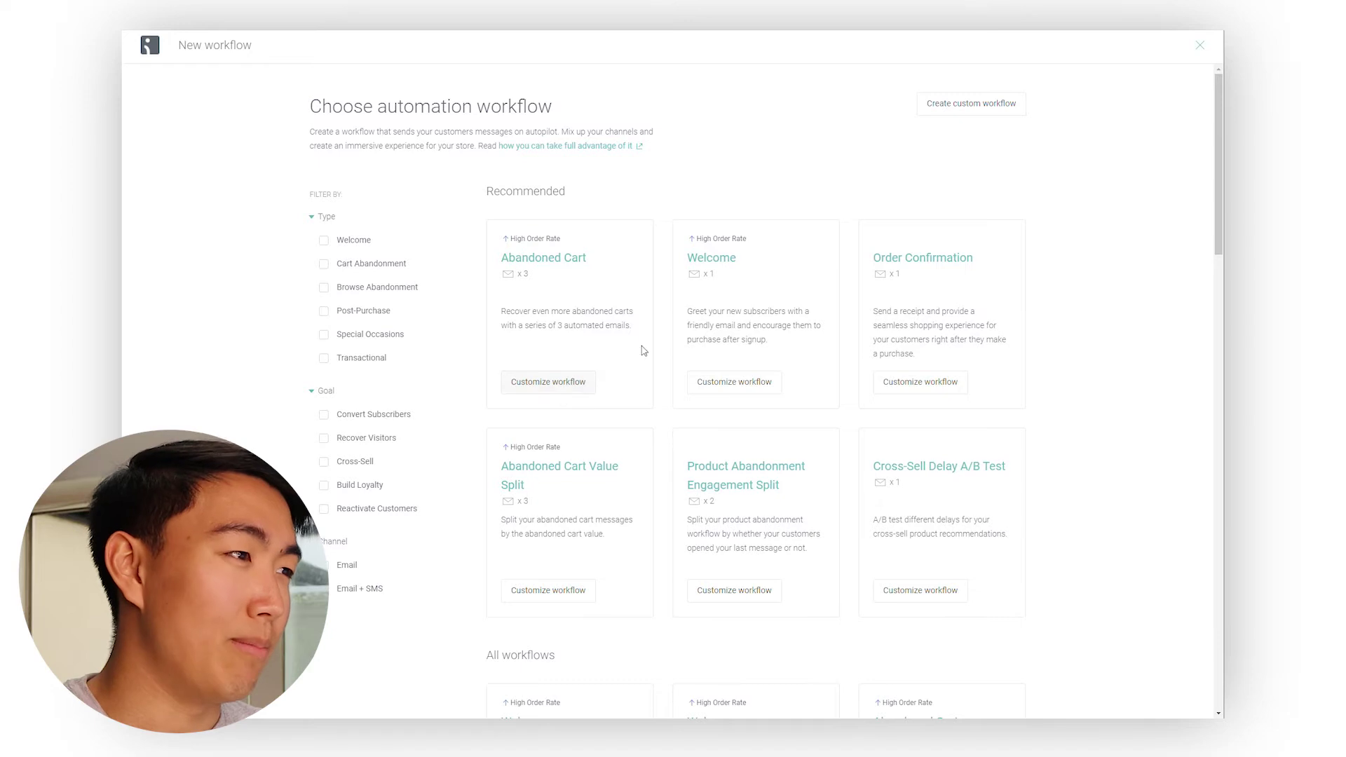
pyautogui.moveTo(536, 311); pyautogui.dragTo(575, 376)
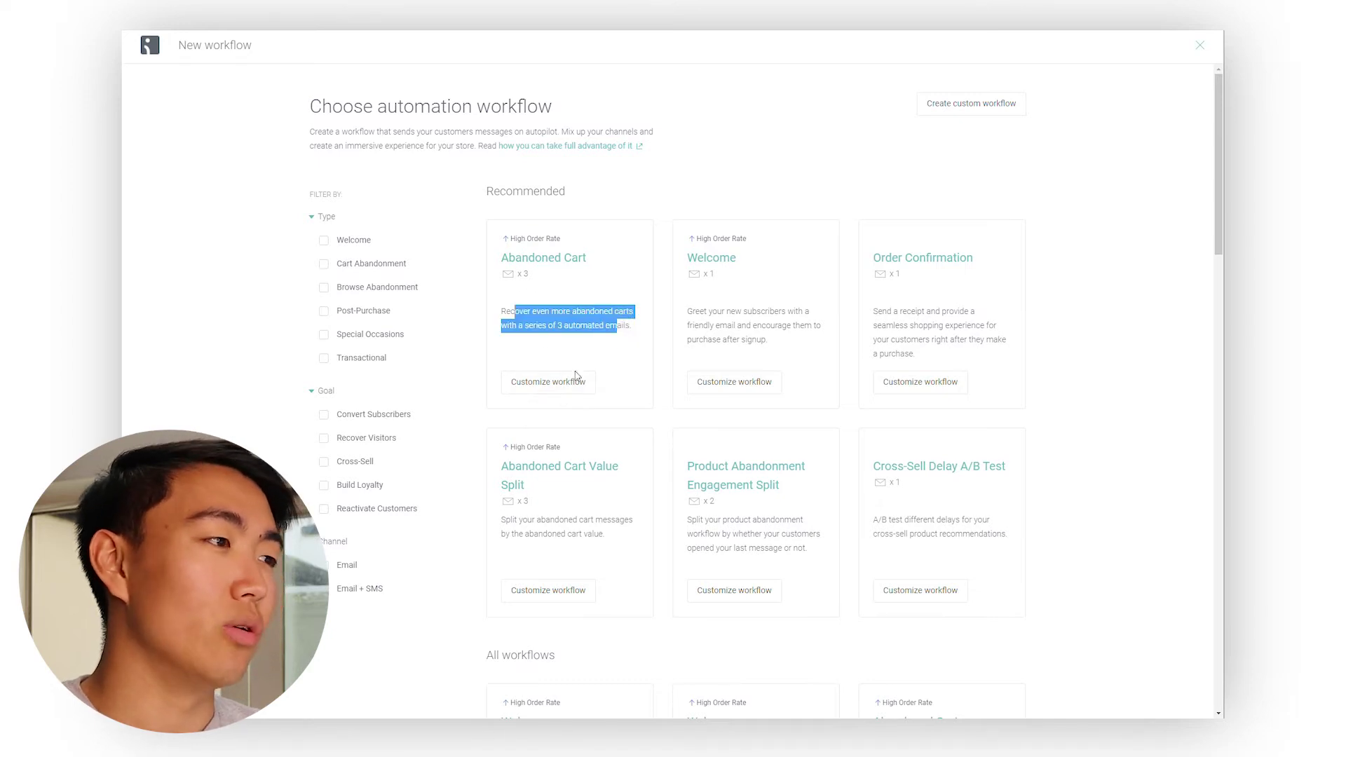
pyautogui.click(565, 391)
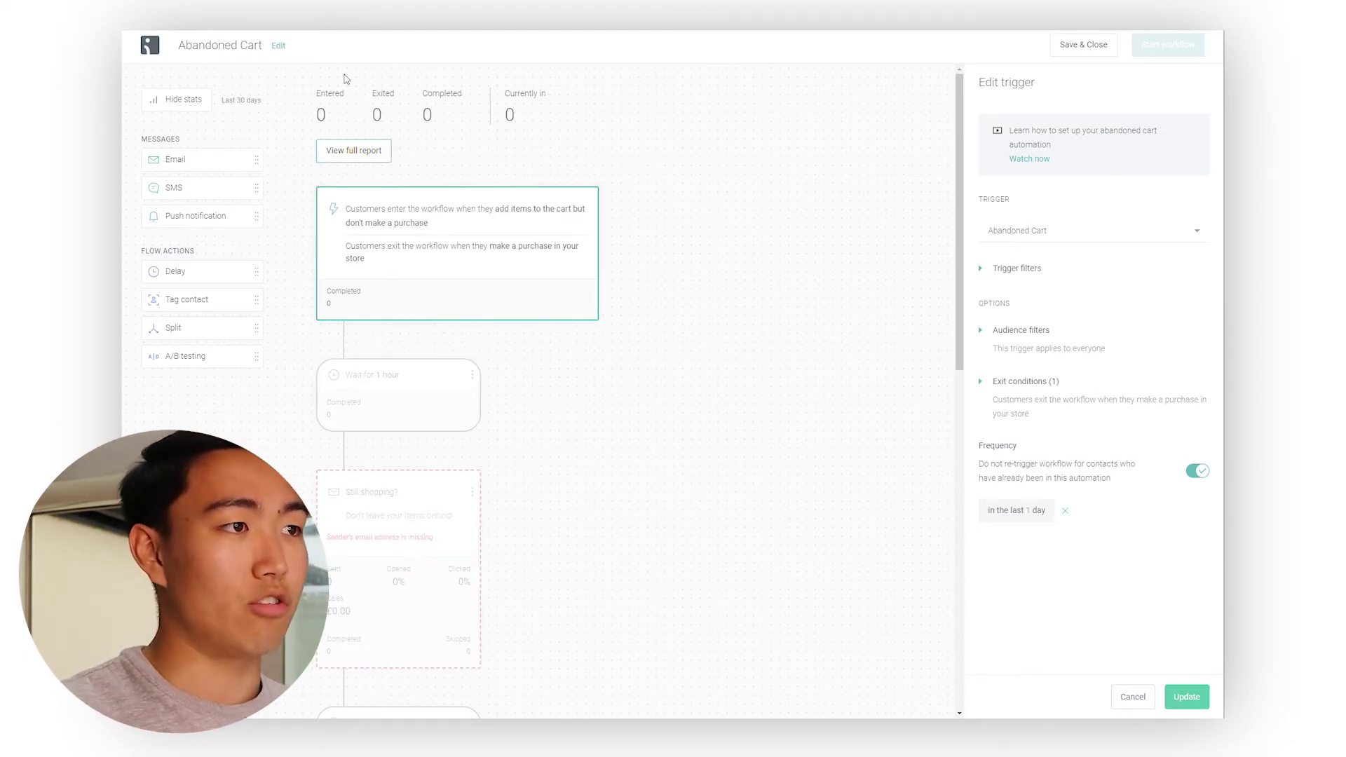
# Rename the workflow as "PLTHORA - Abandoned Cart"
pyautogui.click(280, 47)
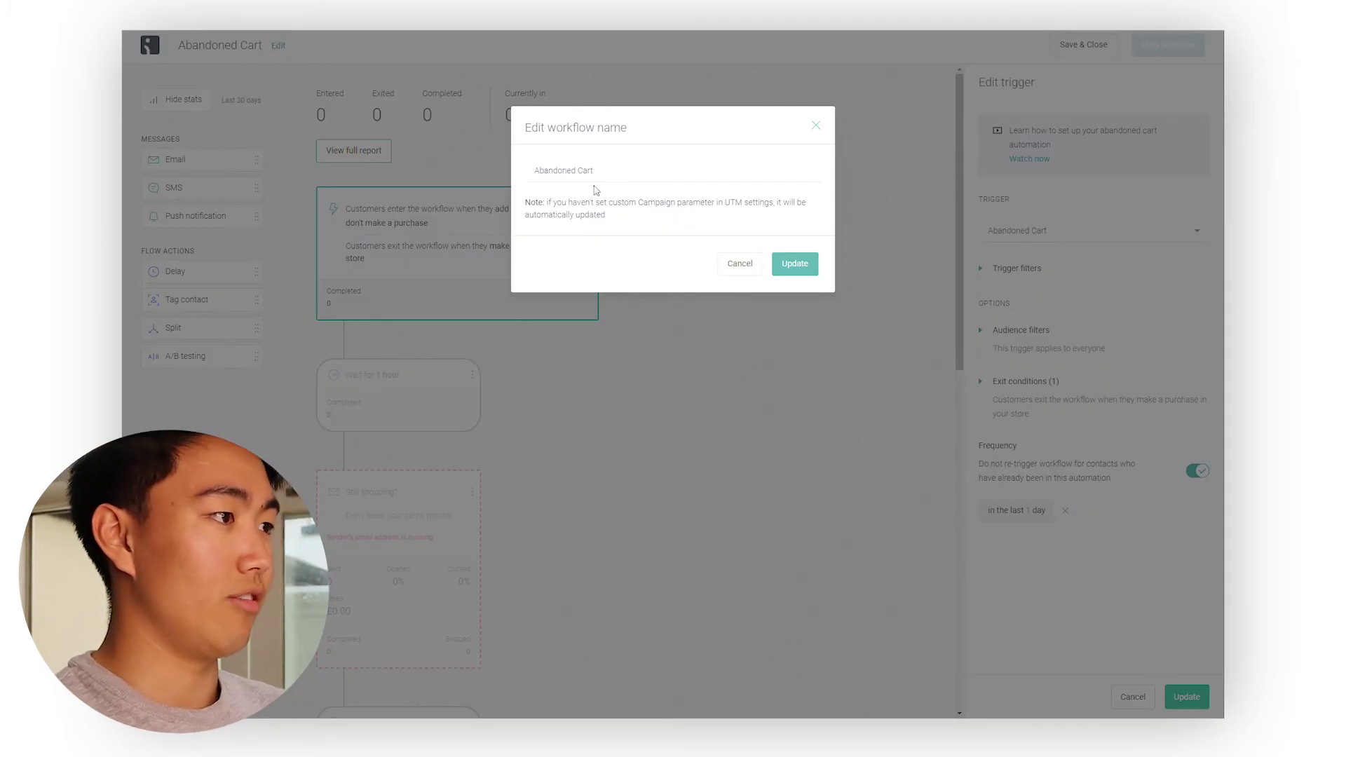
pyautogui.click(631, 171)
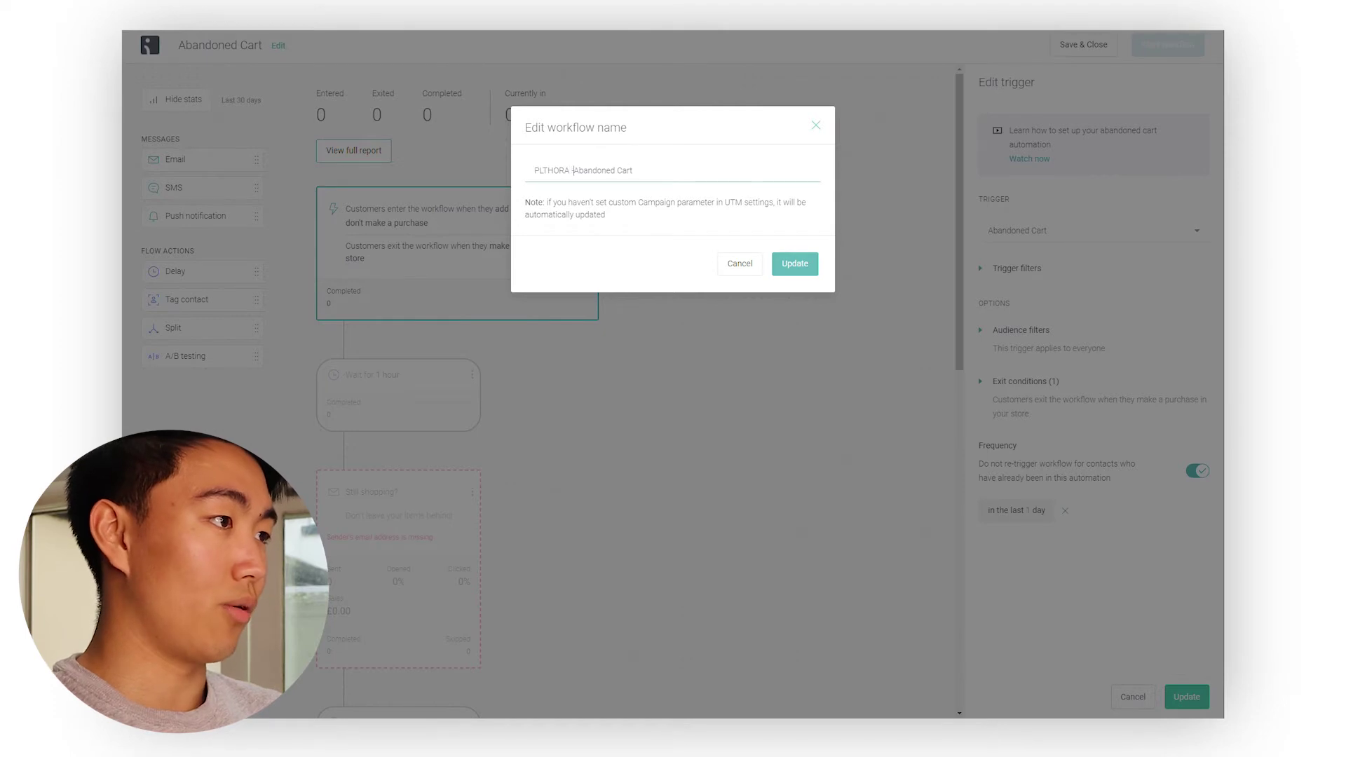
pyautogui.click(795, 263)
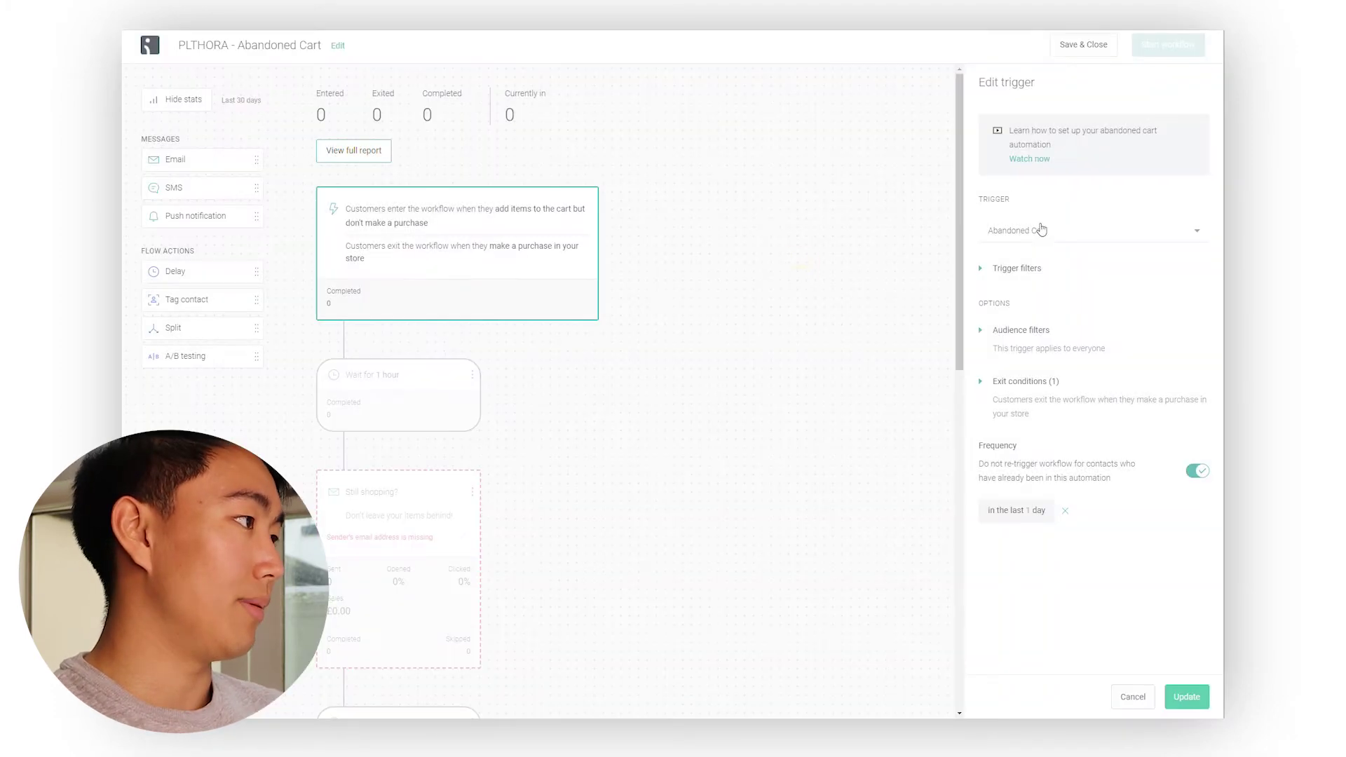
# Examine the trigger filters, audience filters and exit conditions, along with the delays and emails in the abandoned cart workflow
pyautogui.click(1016, 268)
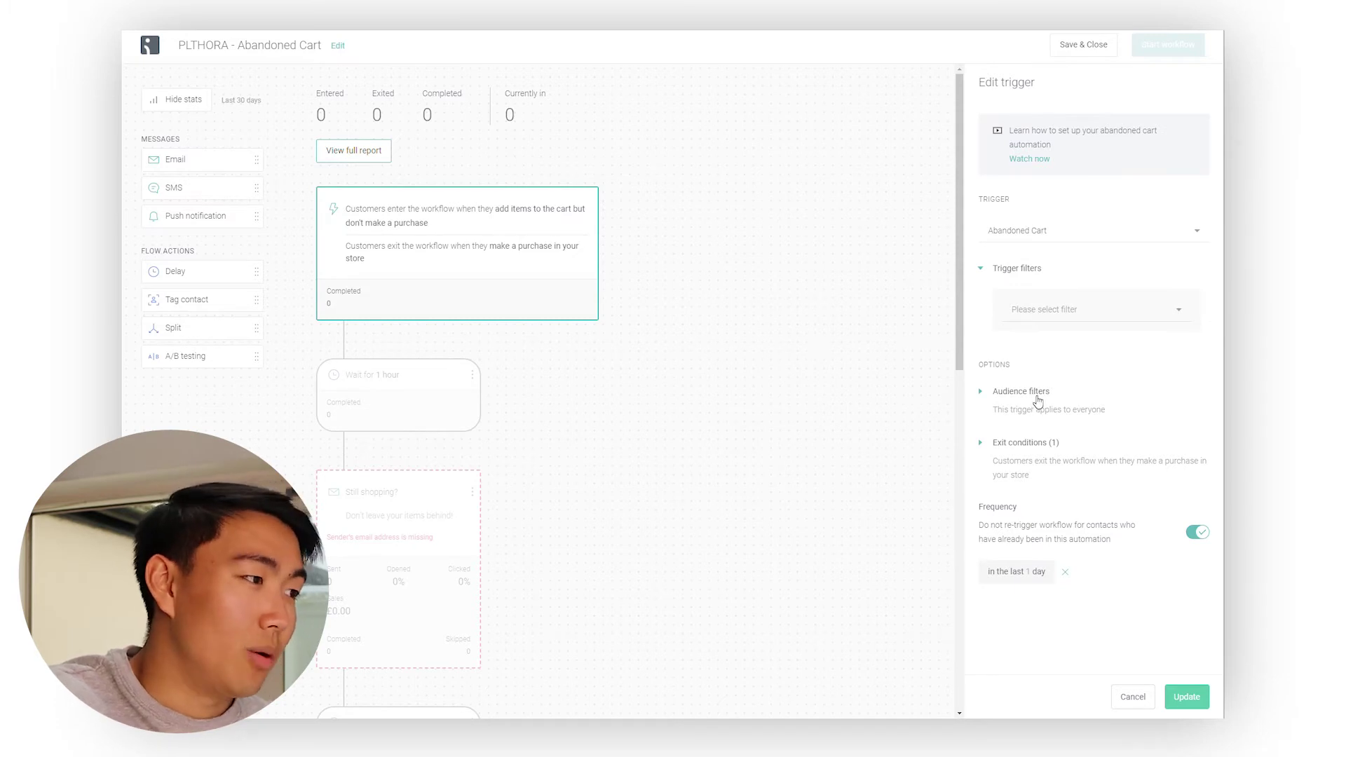
pyautogui.click(1038, 399)
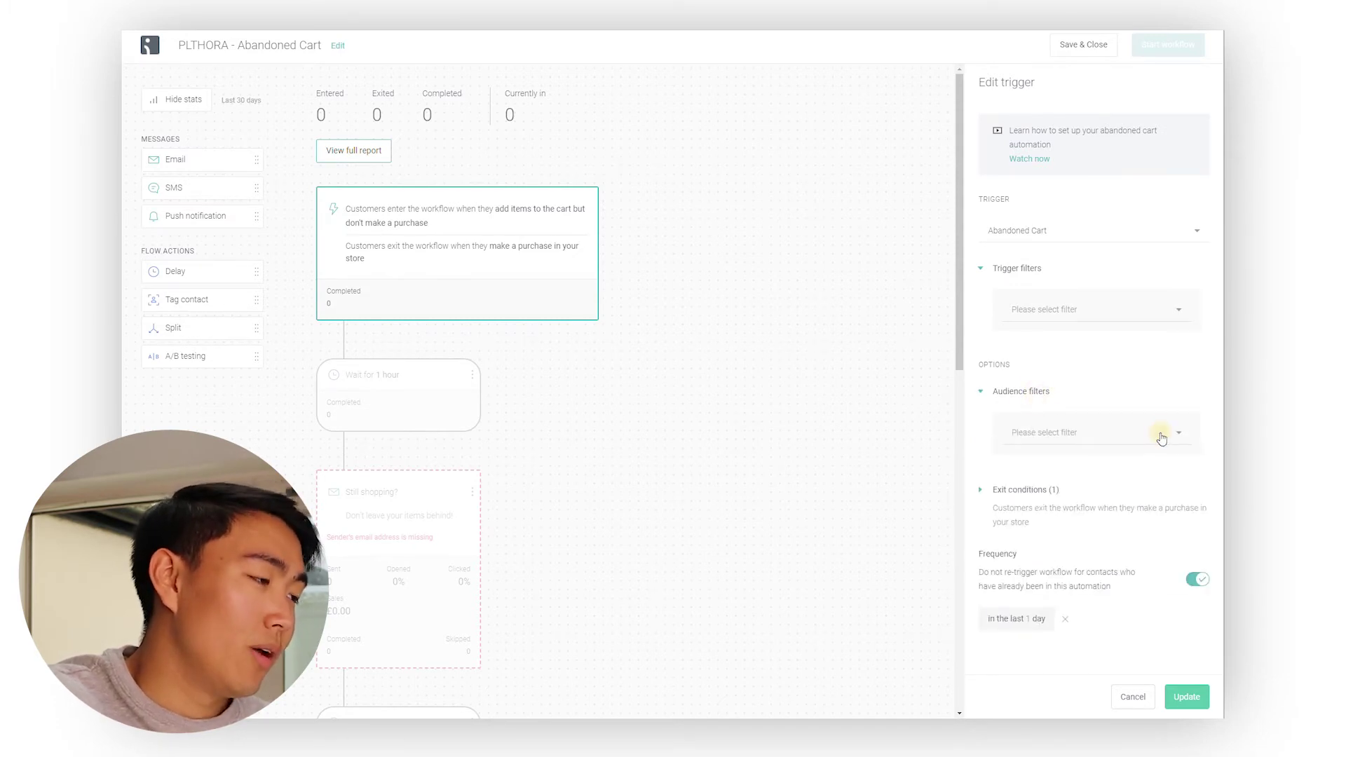
pyautogui.click(1161, 438)
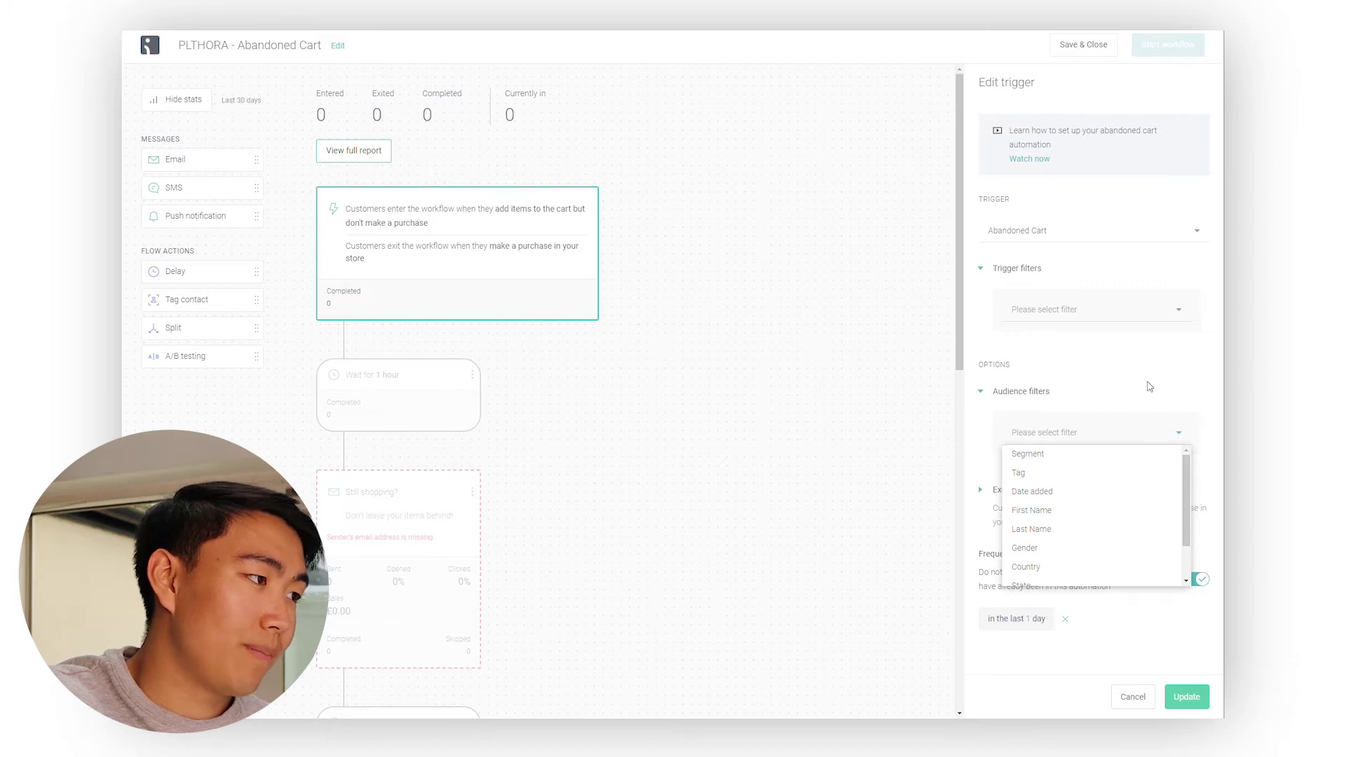
pyautogui.click(1147, 423)
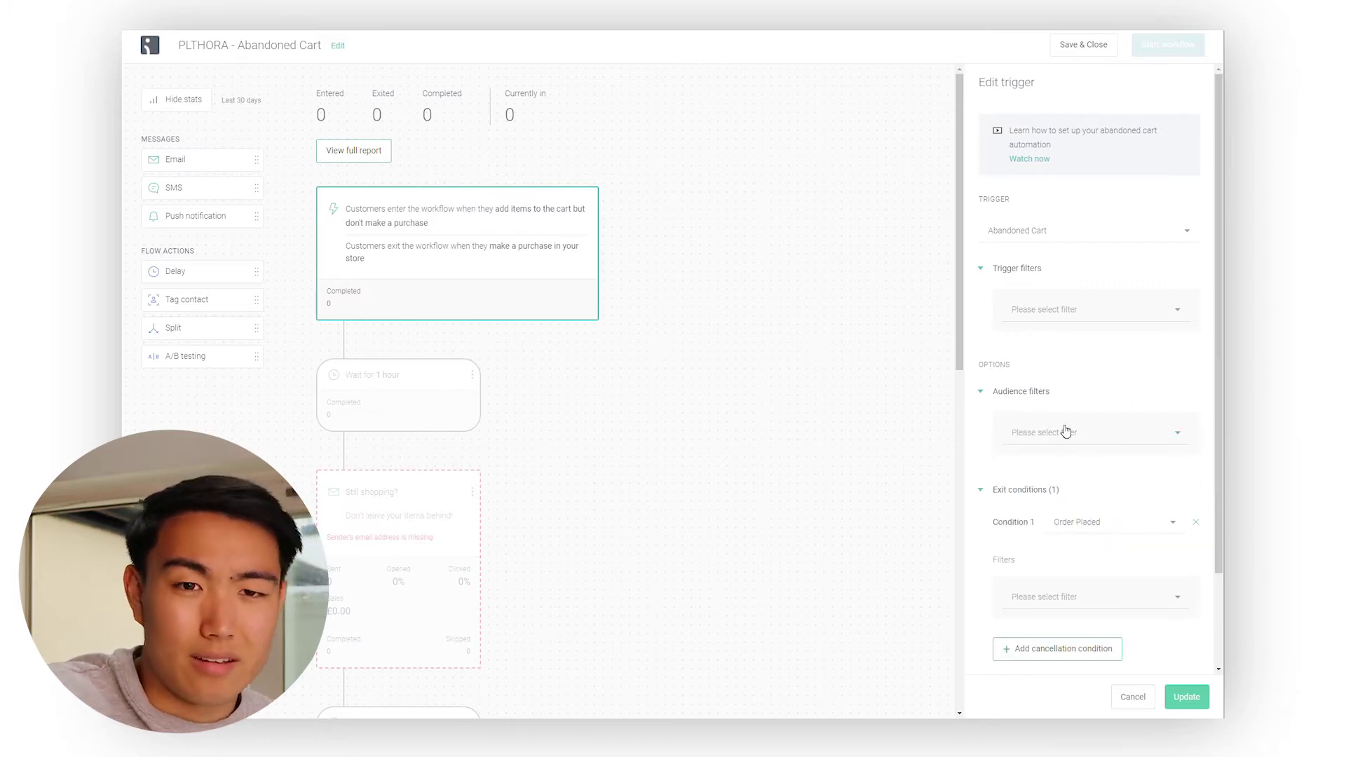
pyautogui.scroll(-2, 1022, 483)
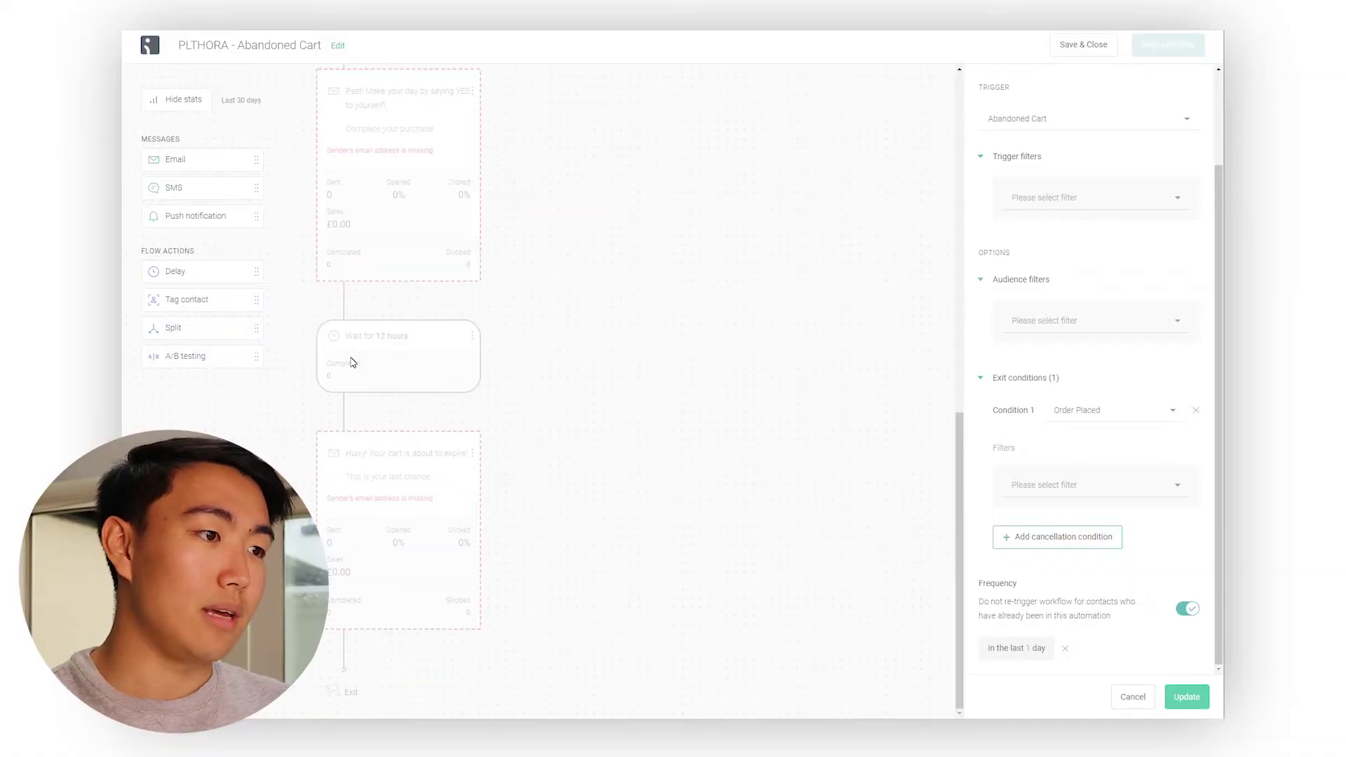
pyautogui.scroll(3, 351, 357)
pyautogui.scroll(-5, 351, 358)
# Choose the sender's email address for the "Still shopping?" email and update the email, keeping its content as is
pyautogui.click(392, 242)
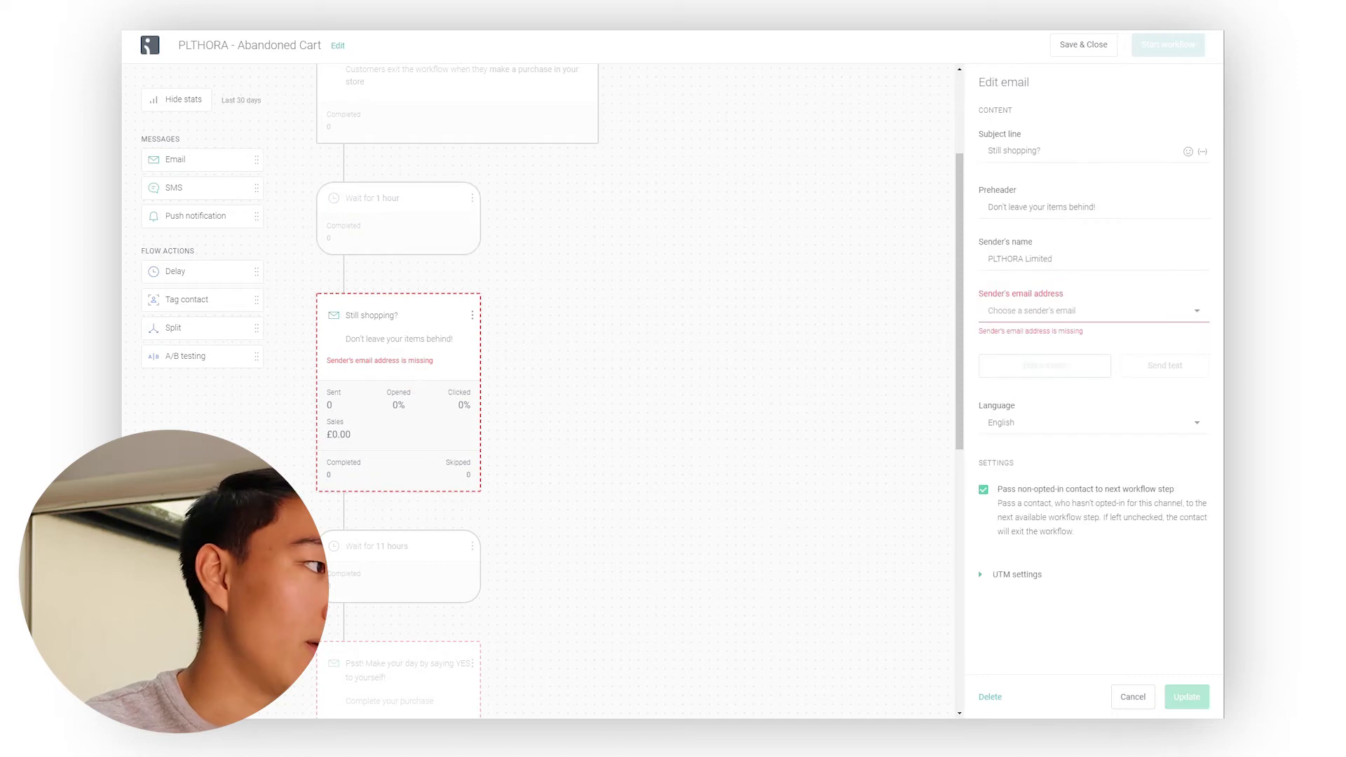
pyautogui.click(1036, 311)
pyautogui.click(1056, 331)
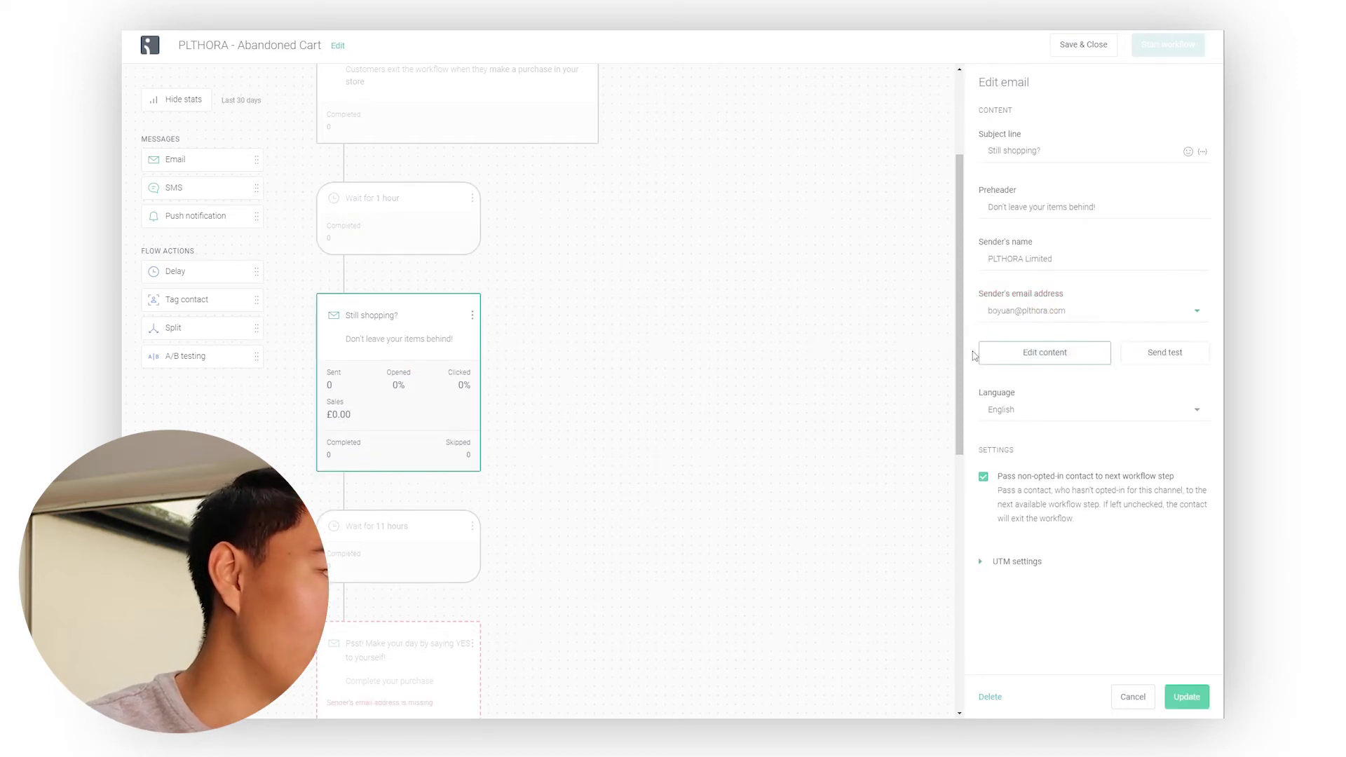
pyautogui.click(1048, 352)
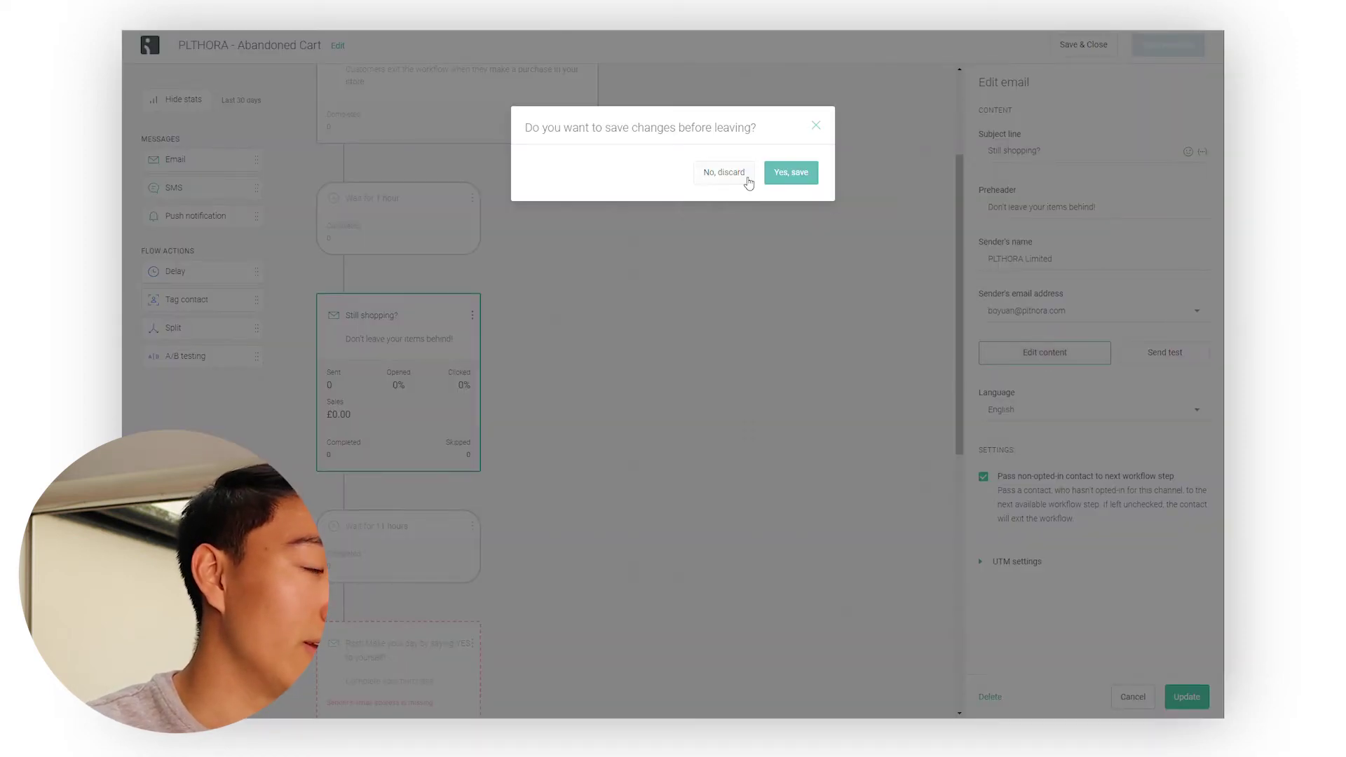
pyautogui.click(816, 125)
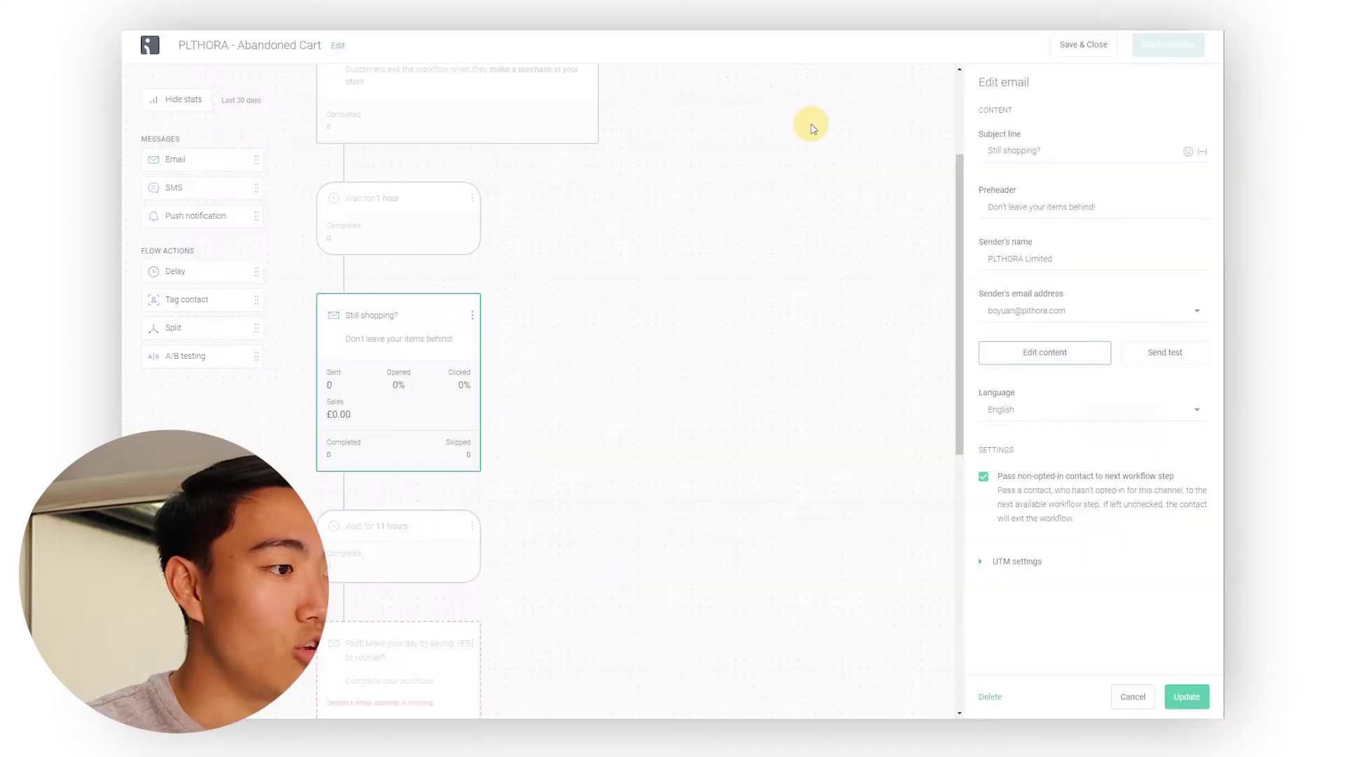
pyautogui.scroll(-5, 628, 469)
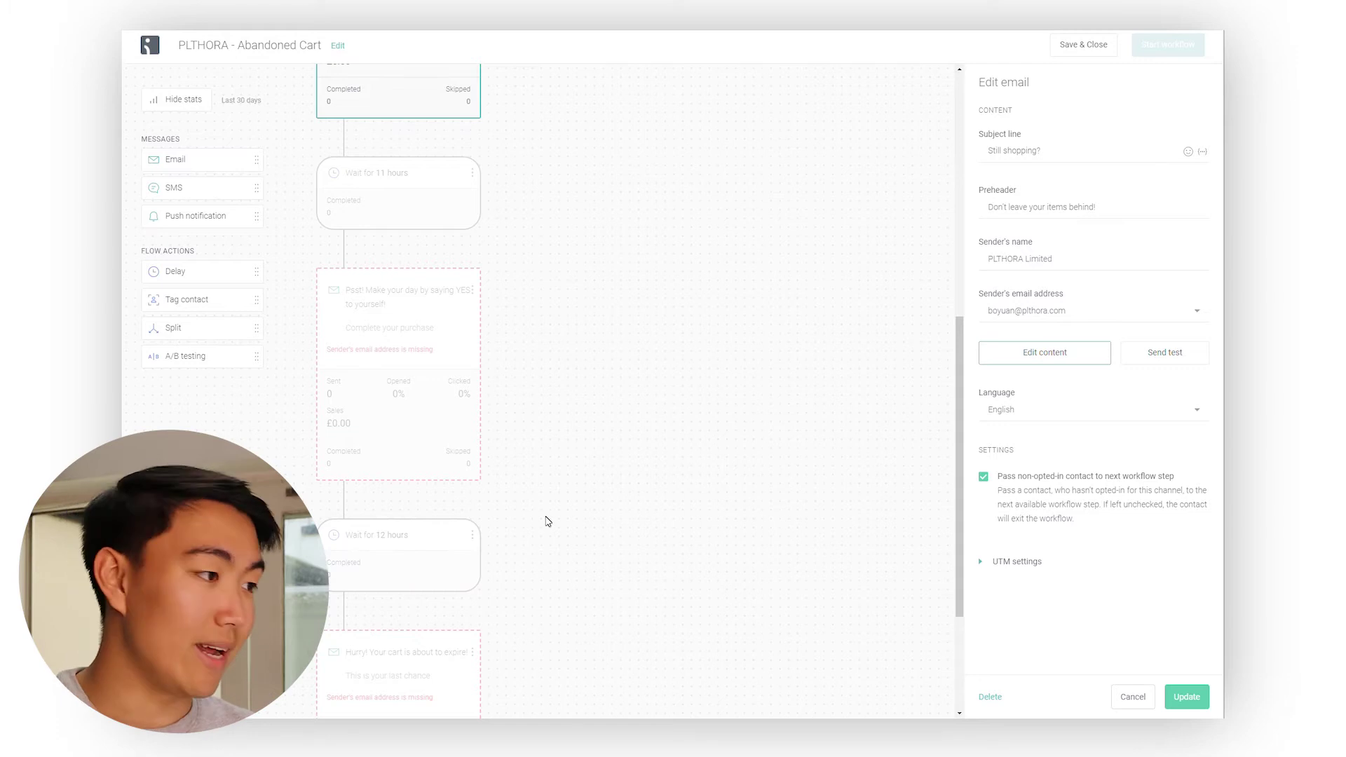
pyautogui.scroll(6, 545, 519)
pyautogui.click(1187, 697)
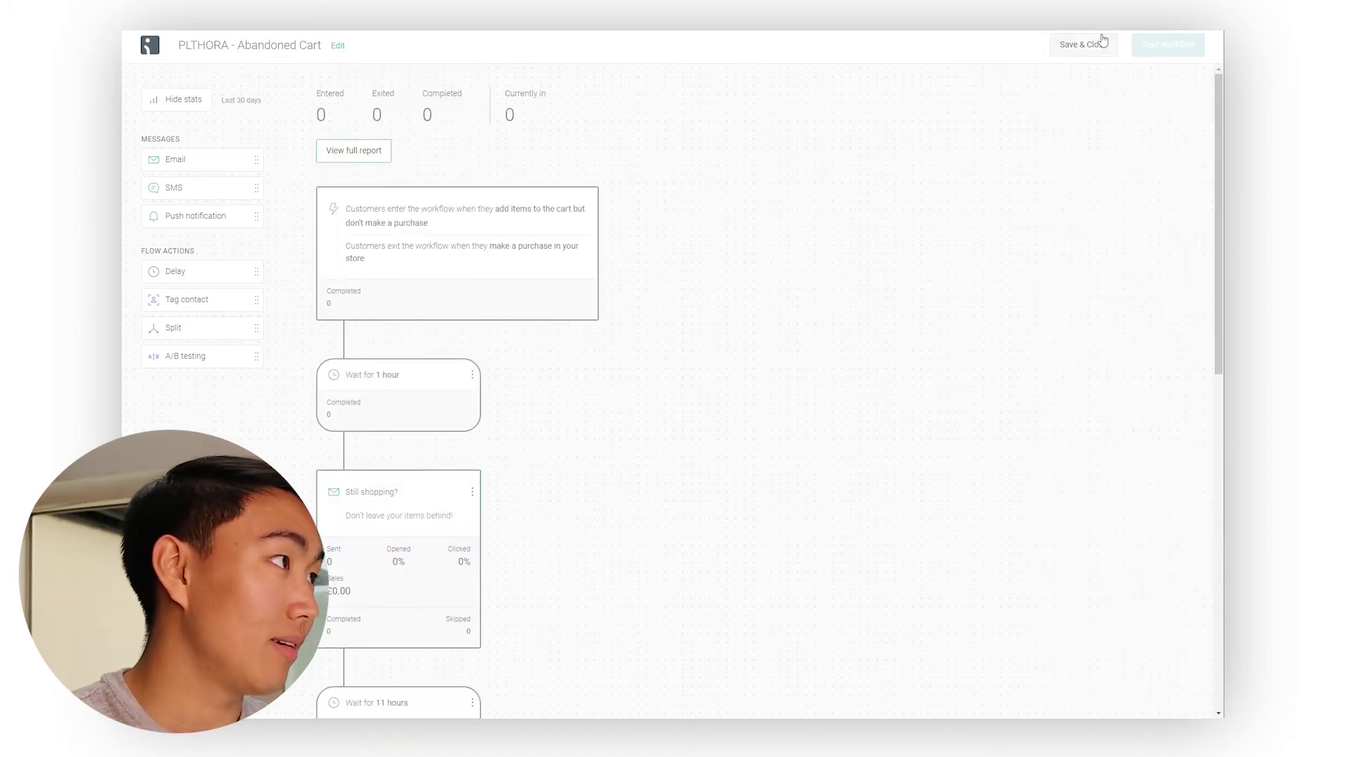
# Save and close the abandoned cart workflow, and start a new automation workflow
pyautogui.click(1083, 47)
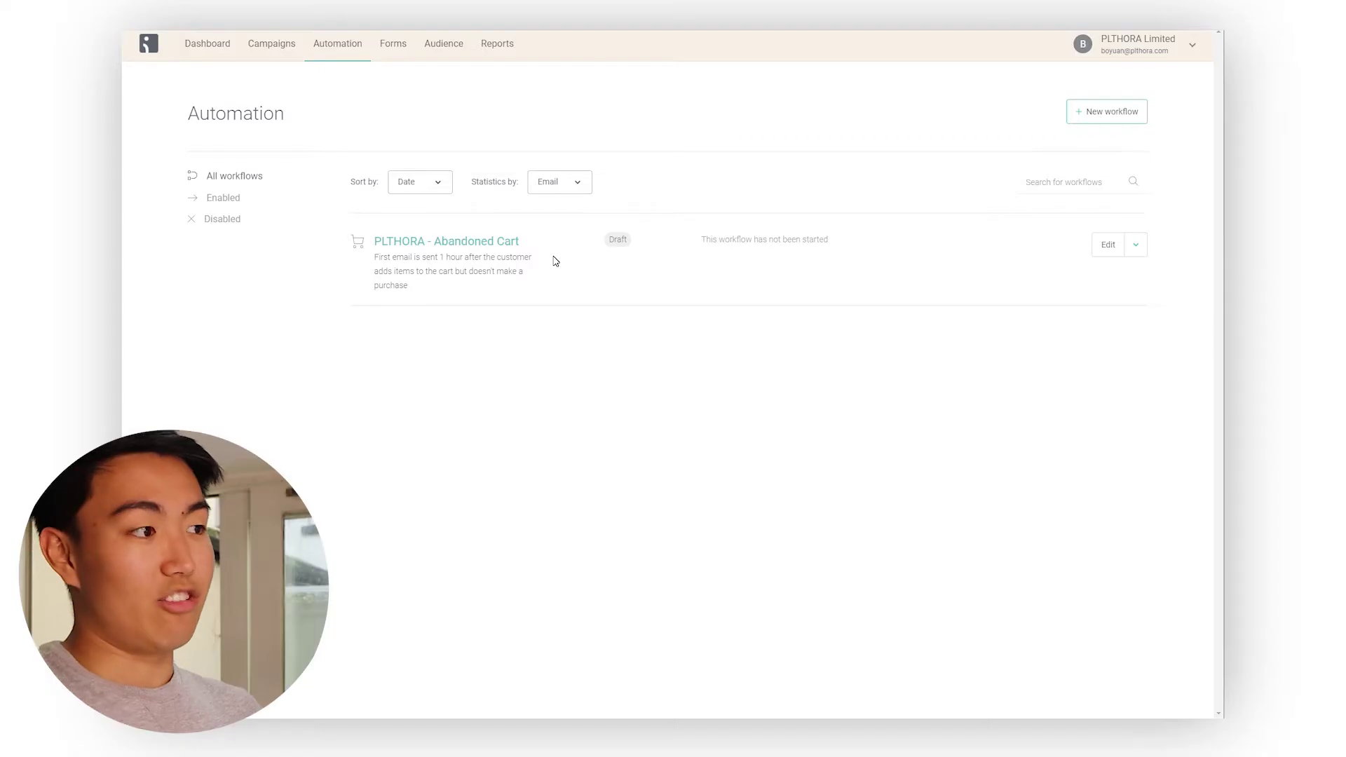
pyautogui.click(1119, 114)
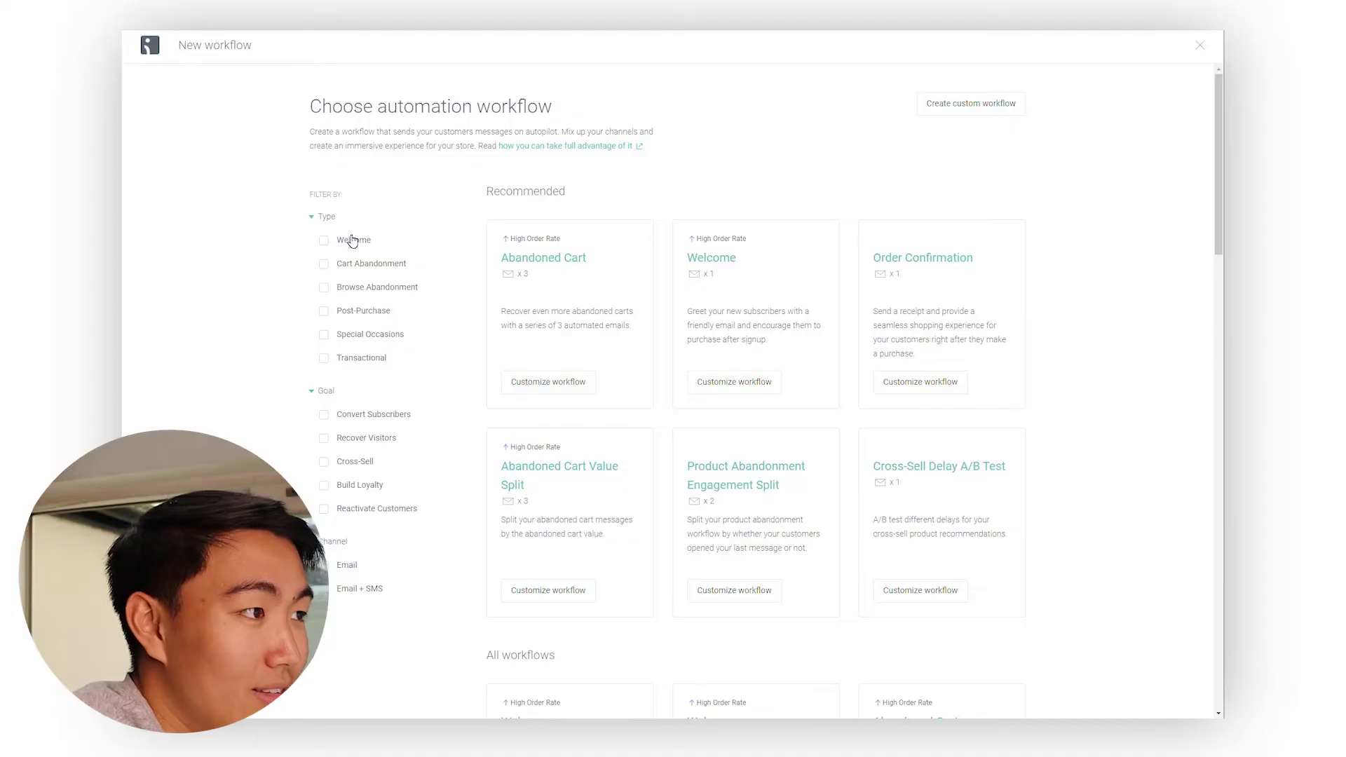
# Create a welcome workflow from the three-email template and set its first delay to immediately
pyautogui.click(352, 240)
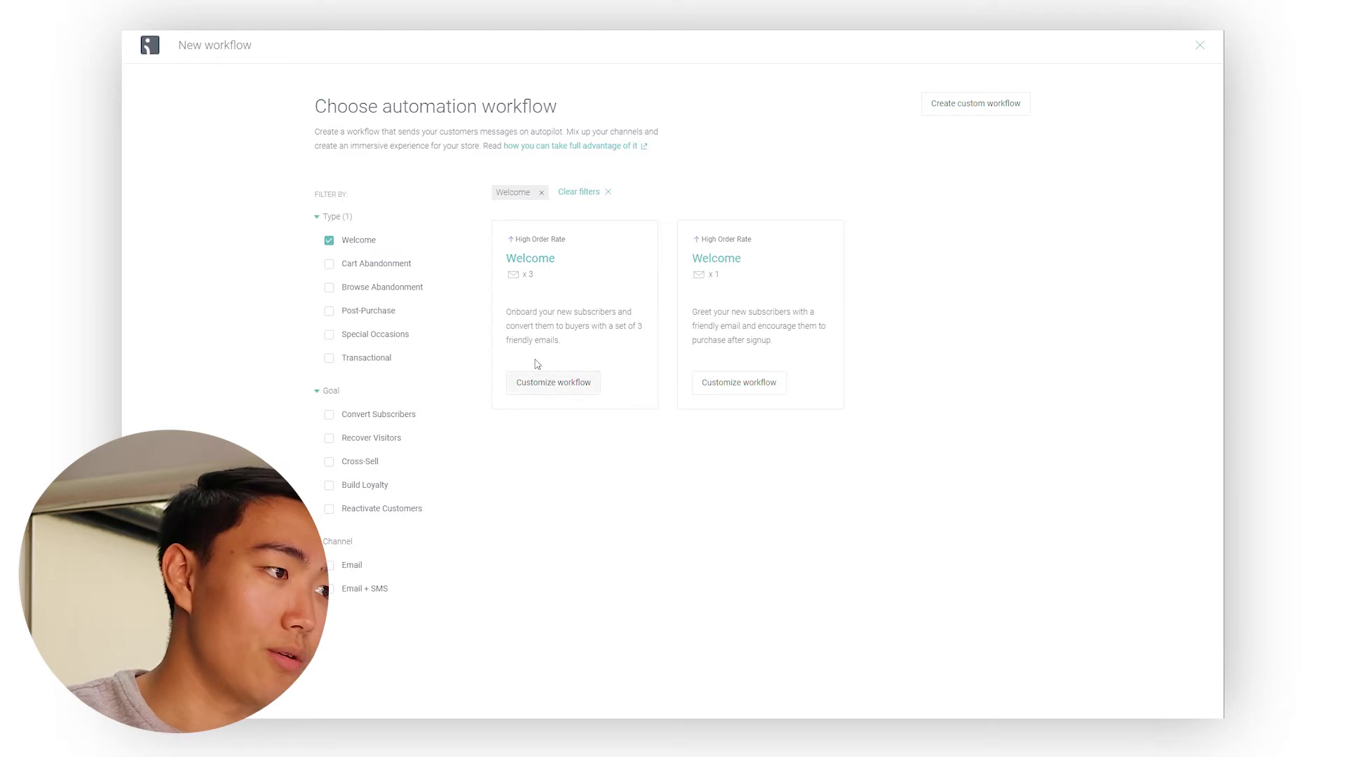
pyautogui.click(543, 391)
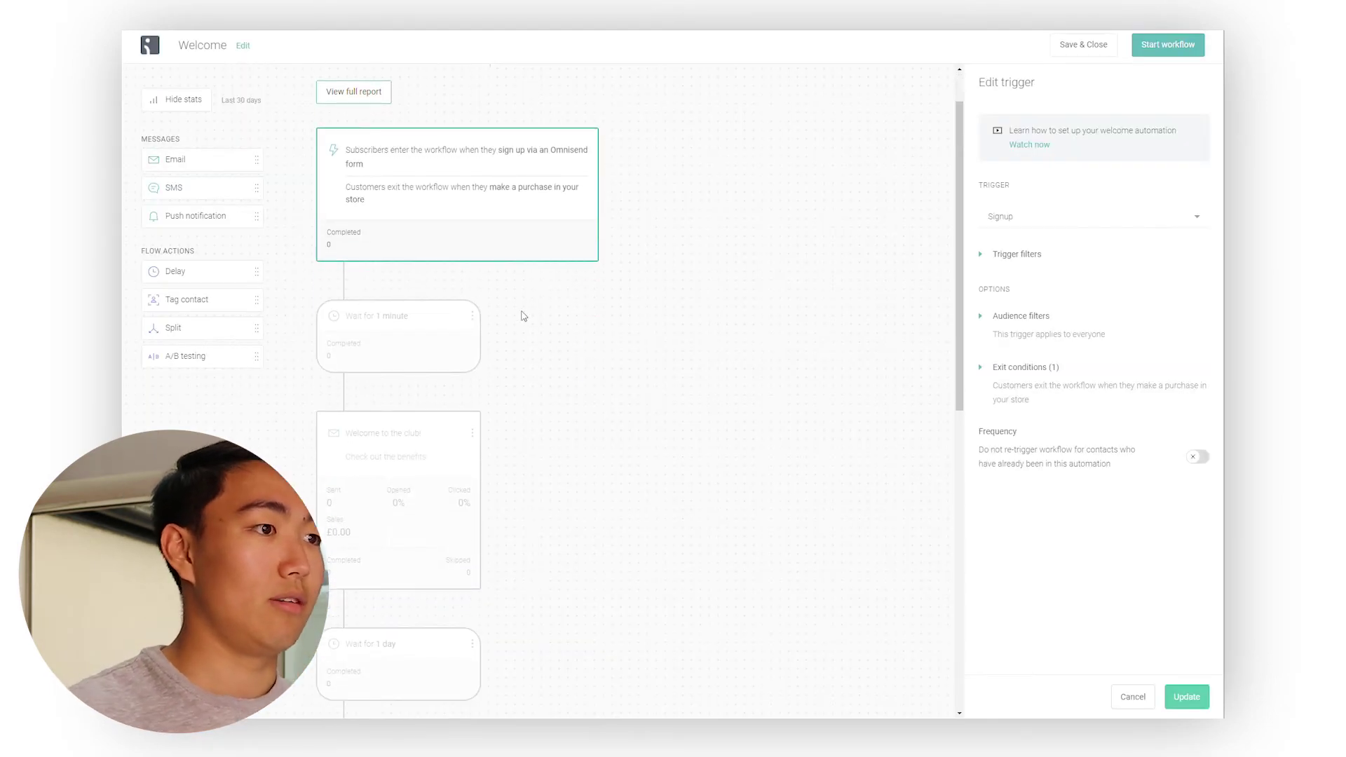
pyautogui.click(420, 330)
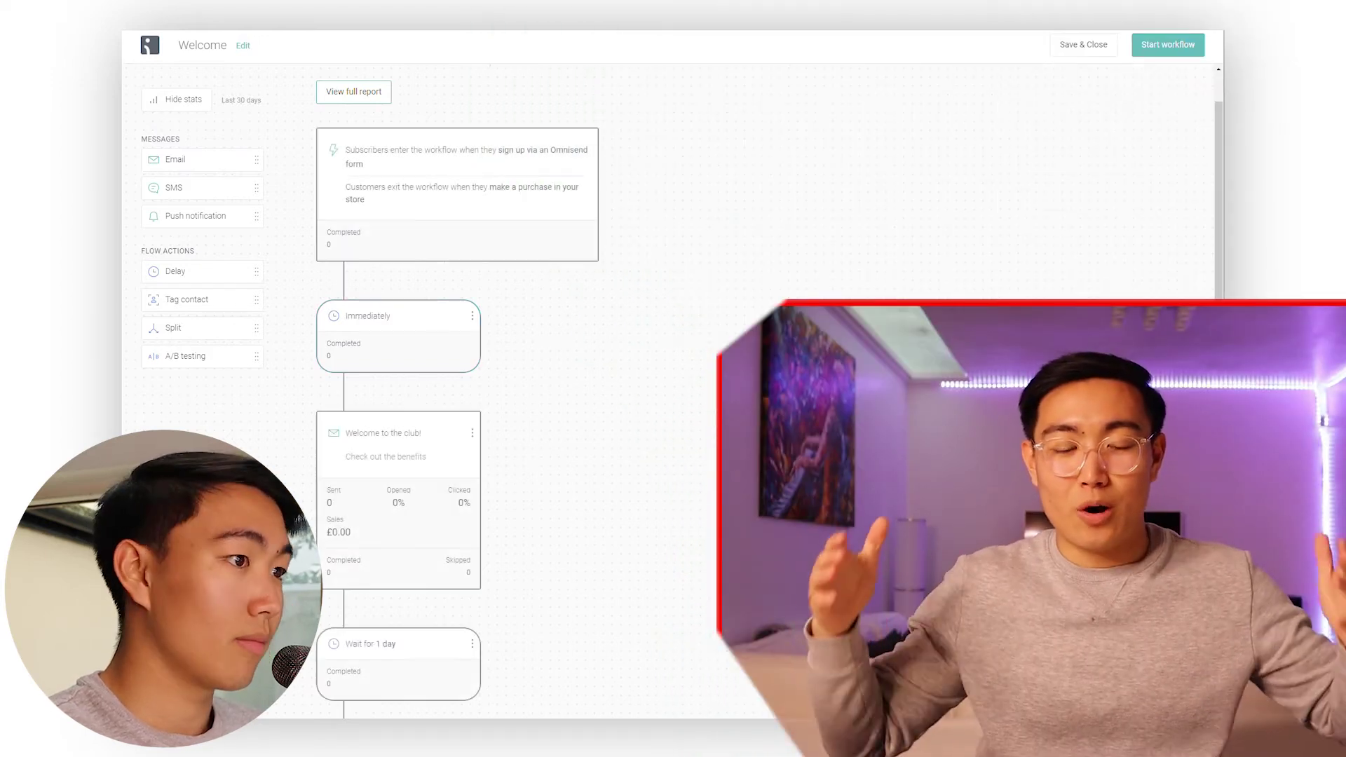
# Set the first welcome email's subject line to "Welcome to the BRANDNAME" and its preheader to "Enjoy your 10% OFF discount"
pyautogui.moveTo(1065, 151); pyautogui.dragTo(1034, 151)
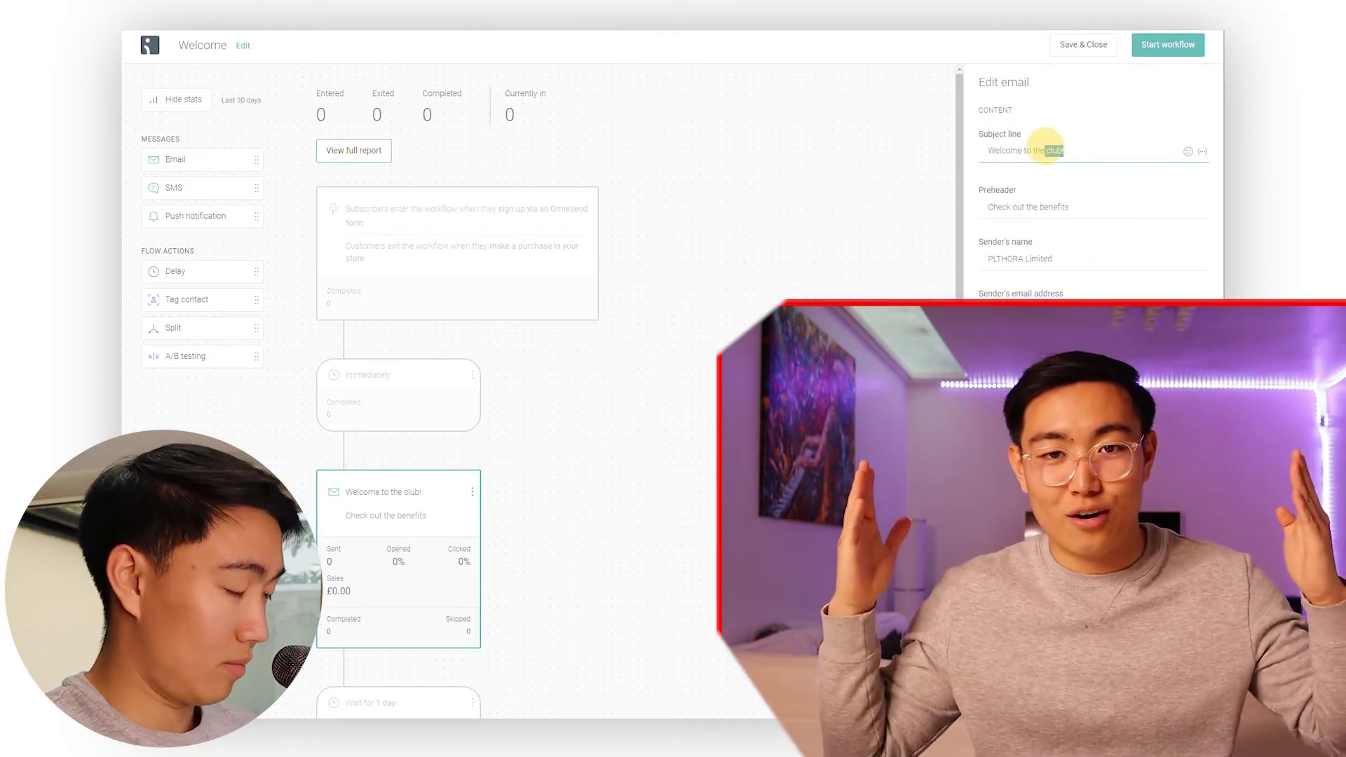
pyautogui.write('BRANDNAME')
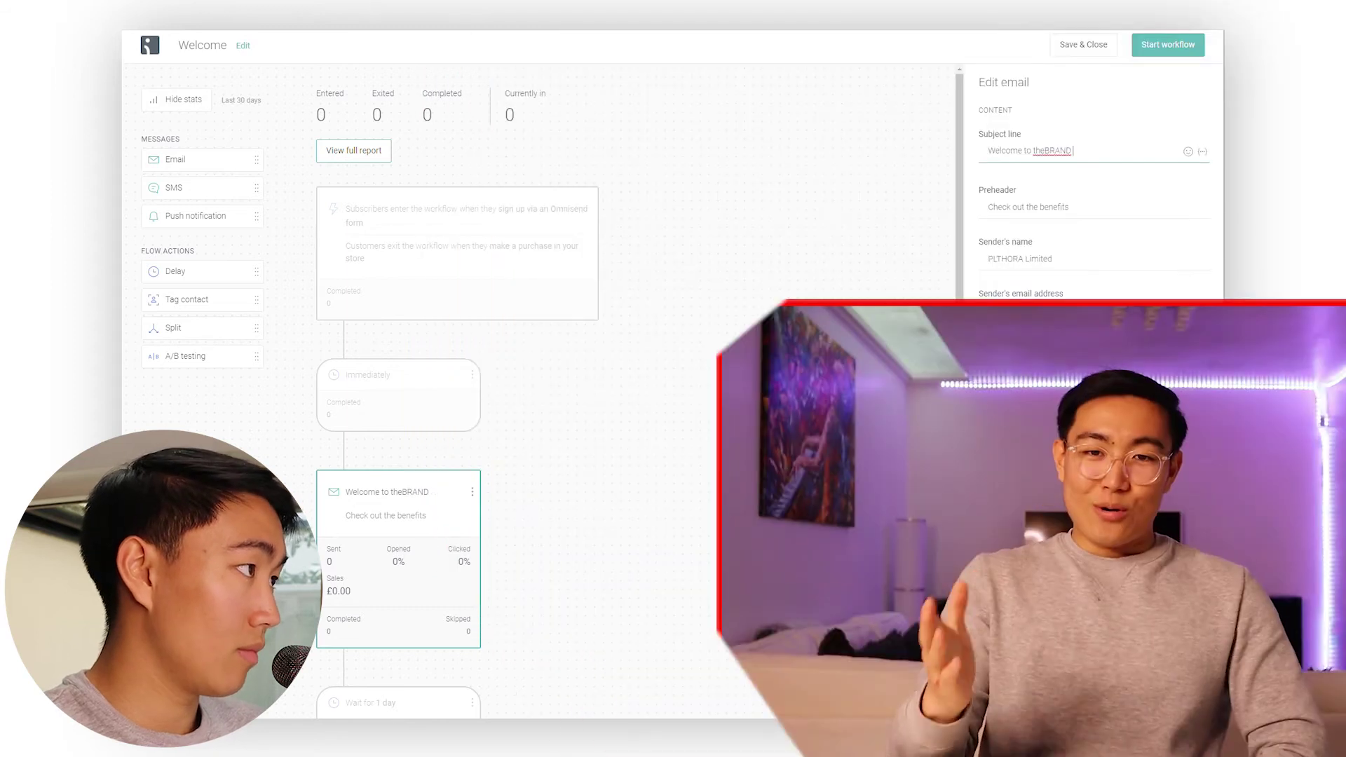
pyautogui.tripleClick(1050, 203)
pyautogui.press('BackSpace')
pyautogui.write('Enjoy your 10% ')
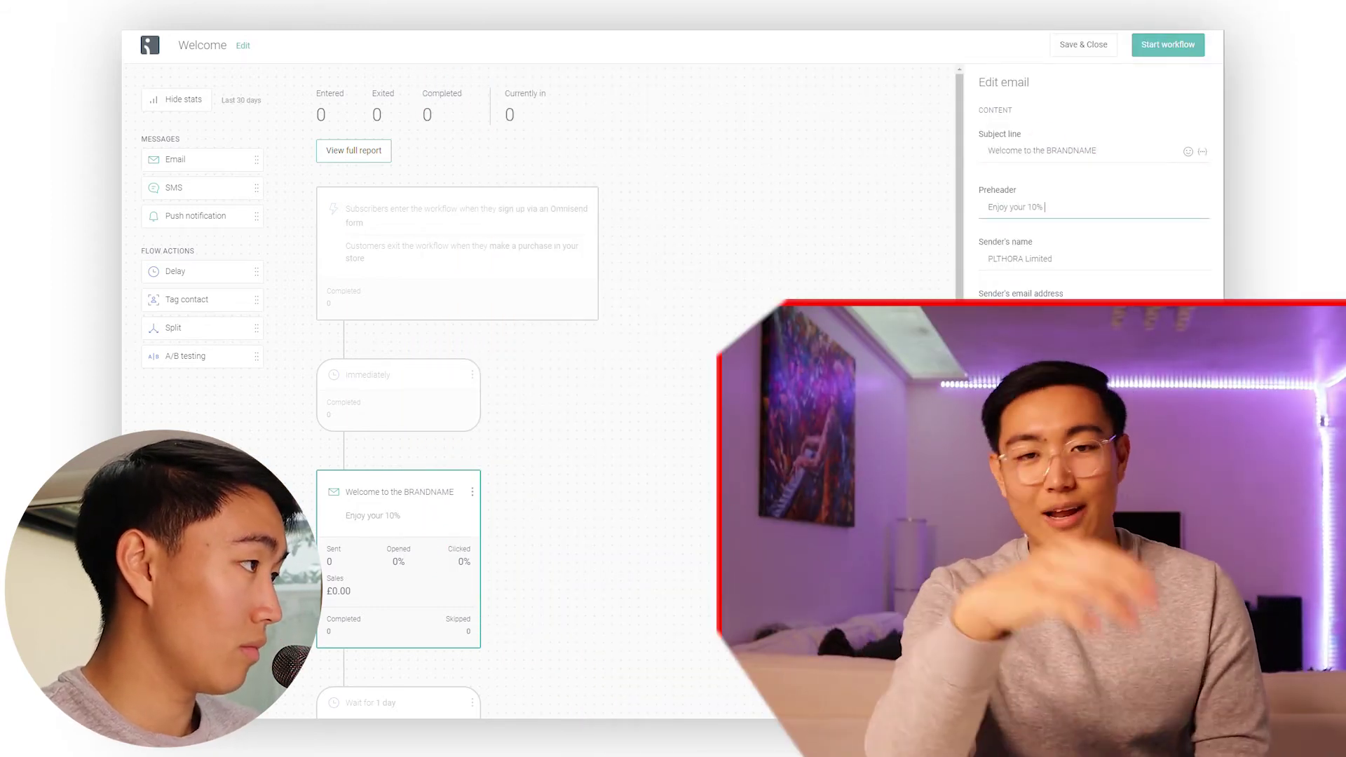
pyautogui.write('OFF discount')
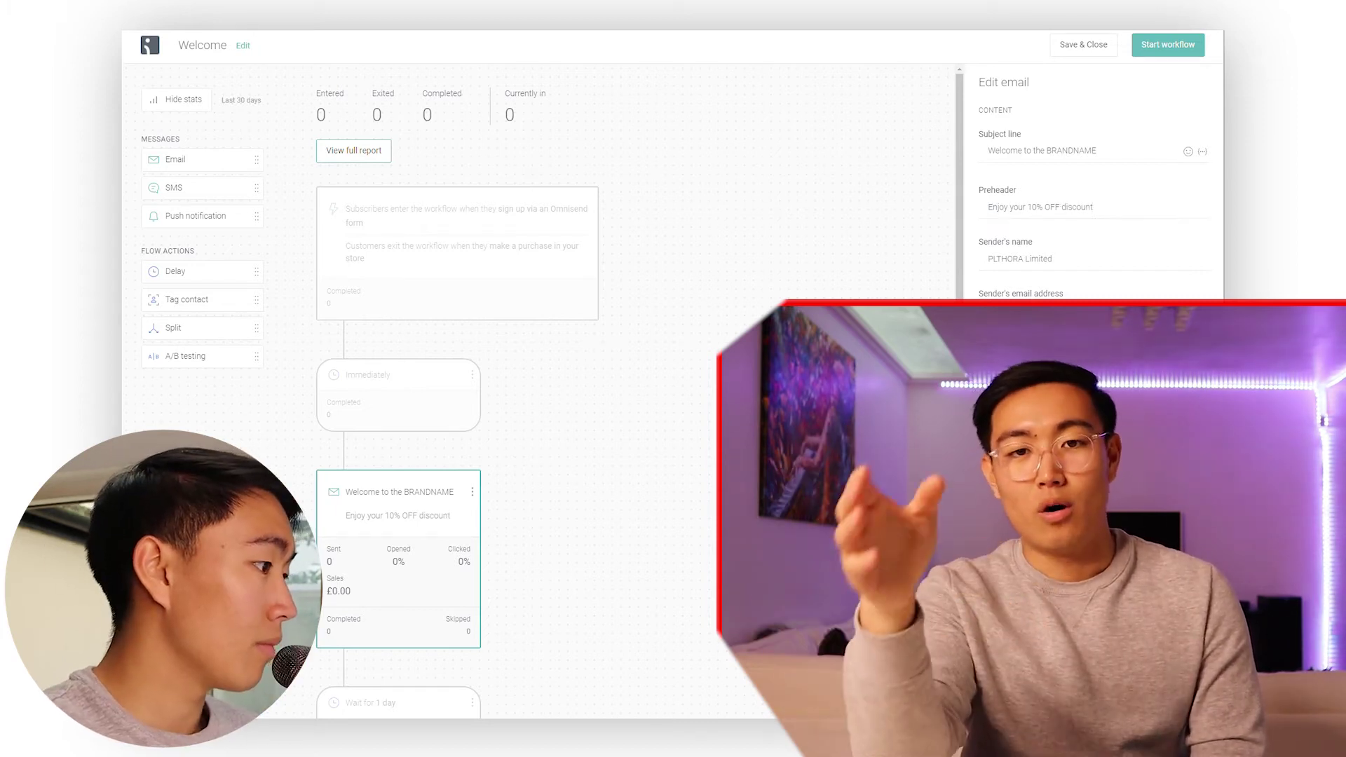
pyautogui.press('Escape')
pyautogui.click(398, 532)
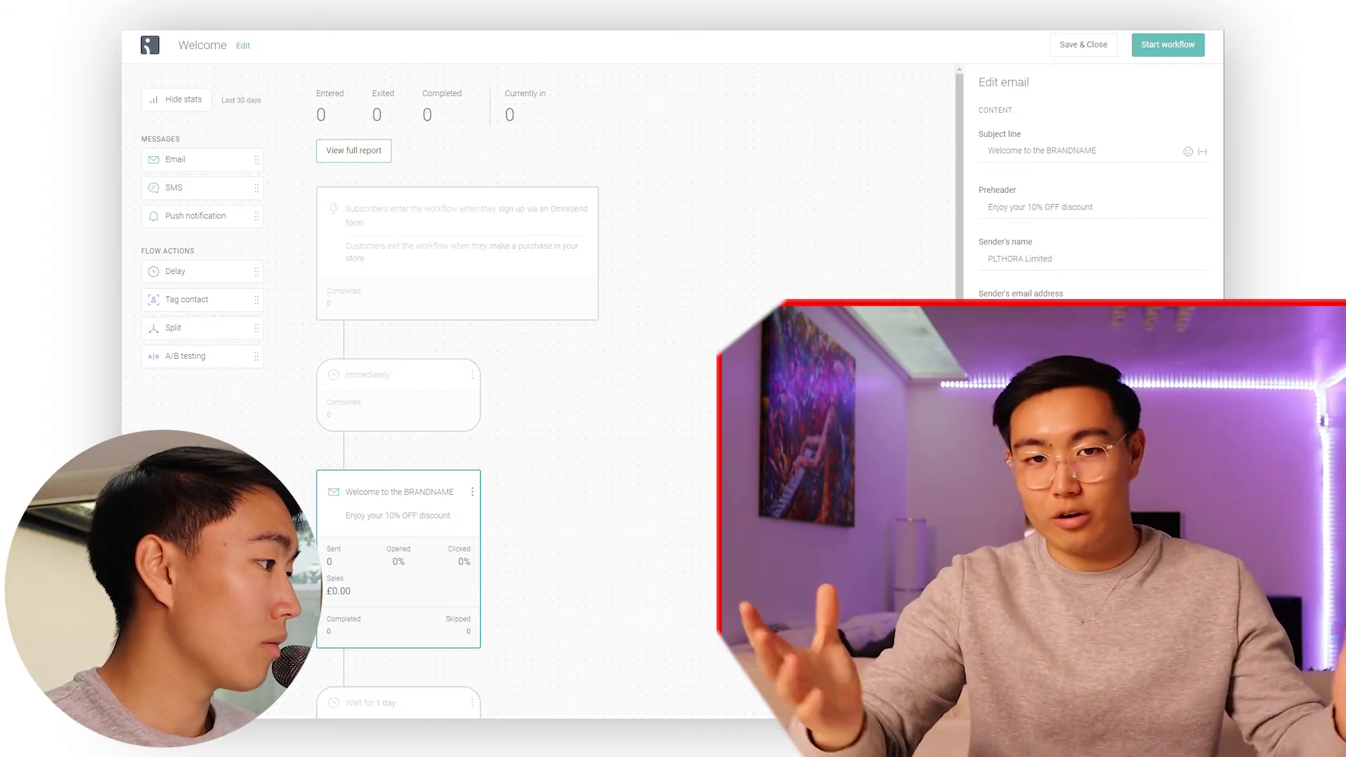
pyautogui.press('Escape')
pyautogui.click(398, 532)
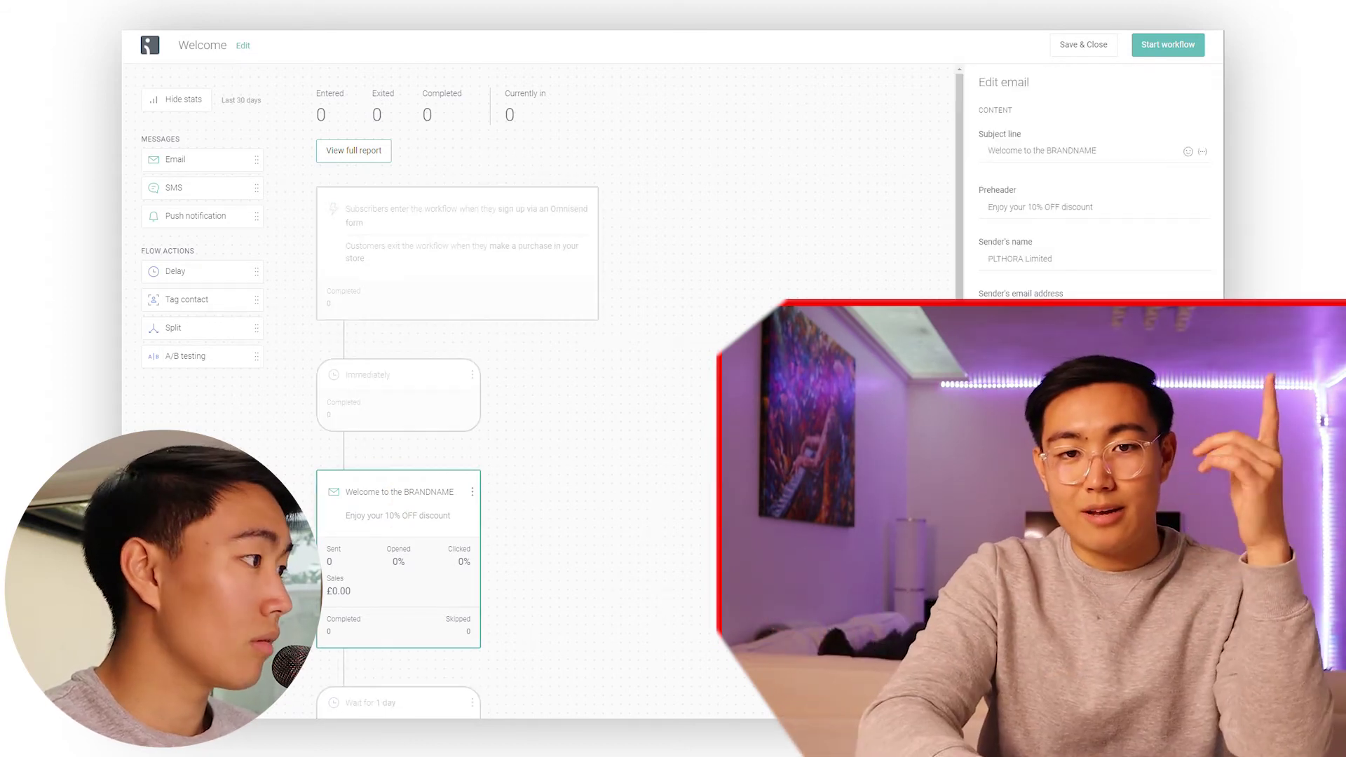
# Open the welcome email's content for editing and upload the store logo image from the computer into its header
pyautogui.click(877, 207)
pyautogui.click(787, 174)
pyautogui.click(389, 152)
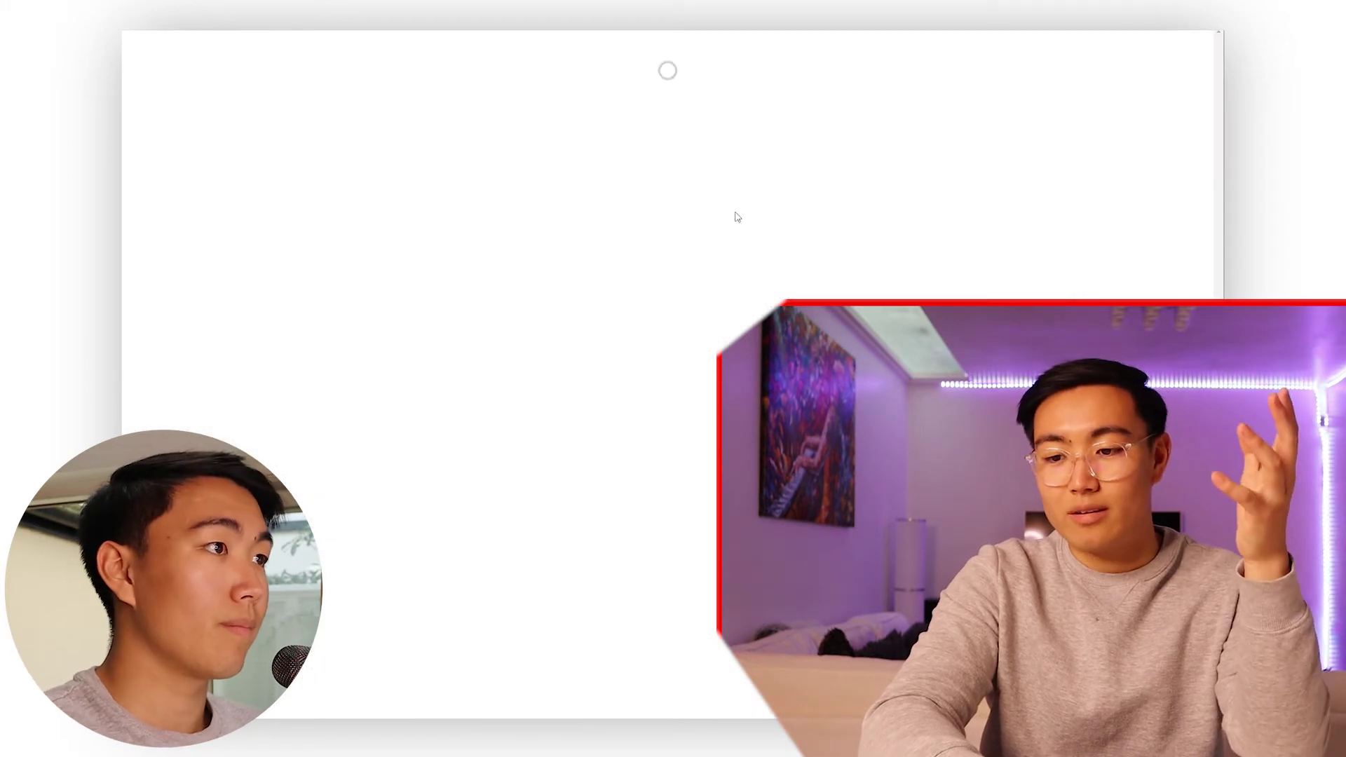
pyautogui.click(550, 132)
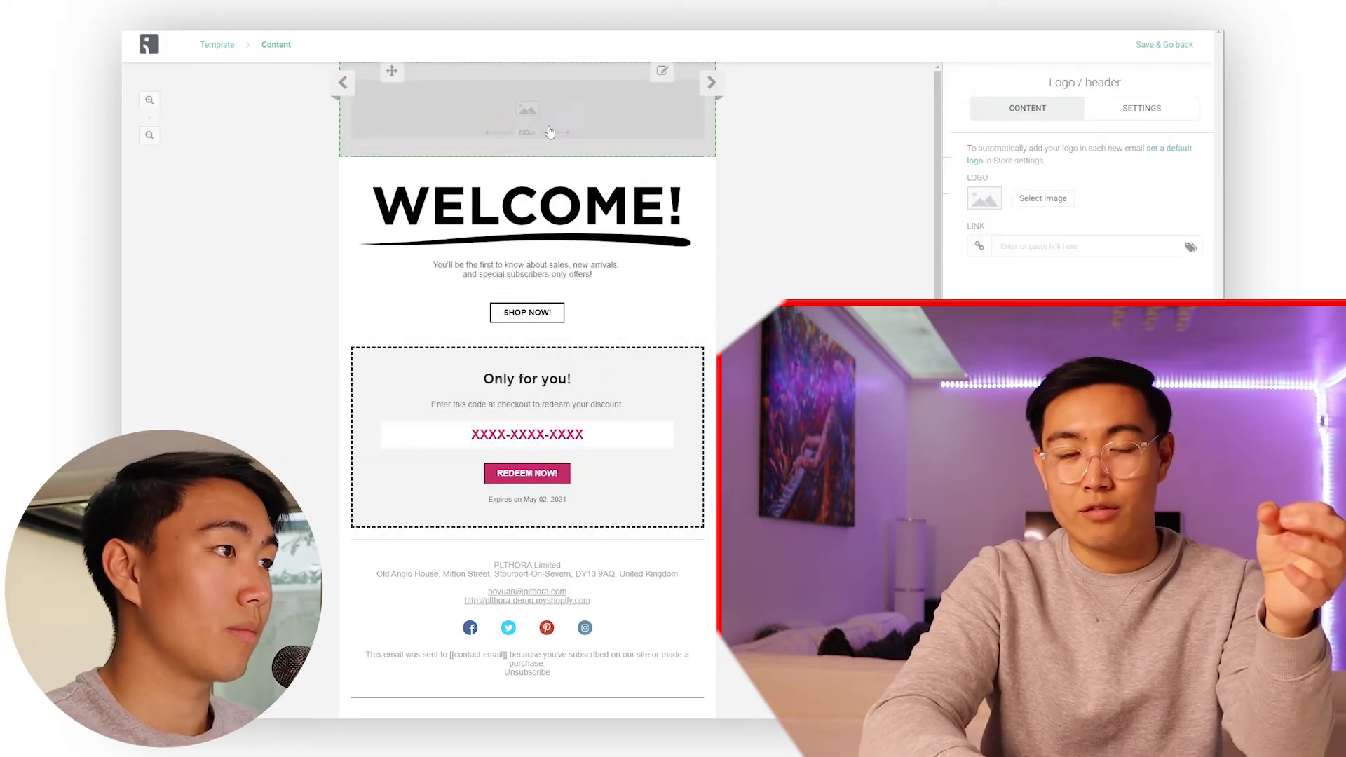
pyautogui.click(1036, 201)
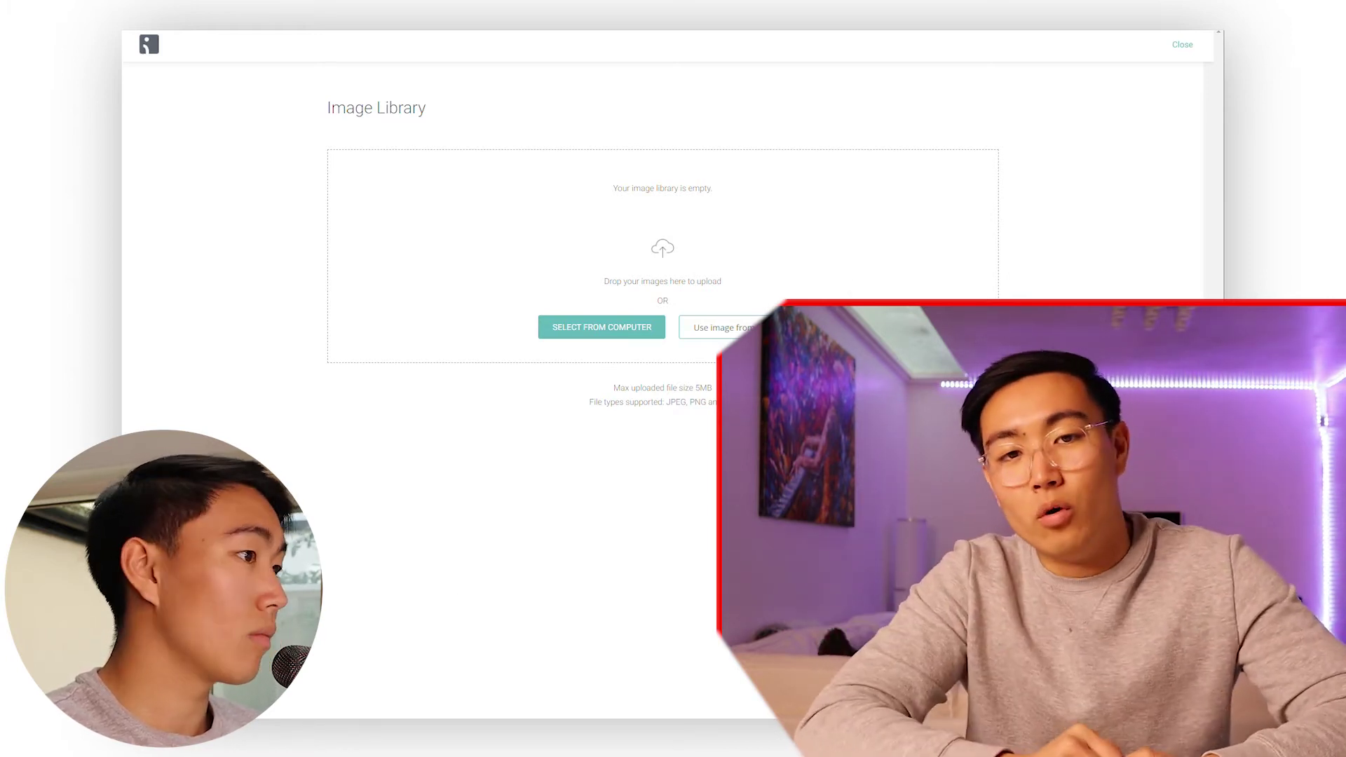
pyautogui.click(595, 316)
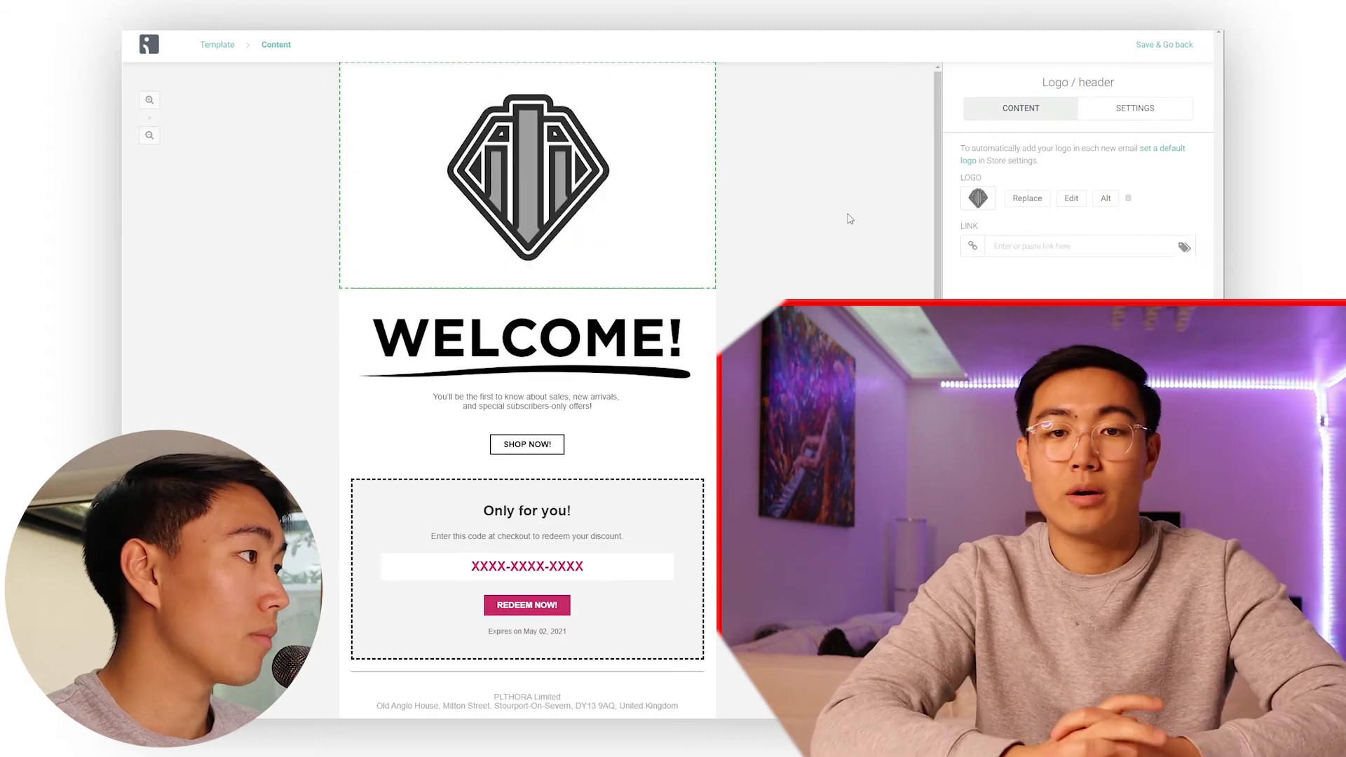
# Resize the header logo to a height of 100 with its aspect ratio maintained, save it, and return to the workflow
pyautogui.click(1071, 198)
pyautogui.click(442, 140)
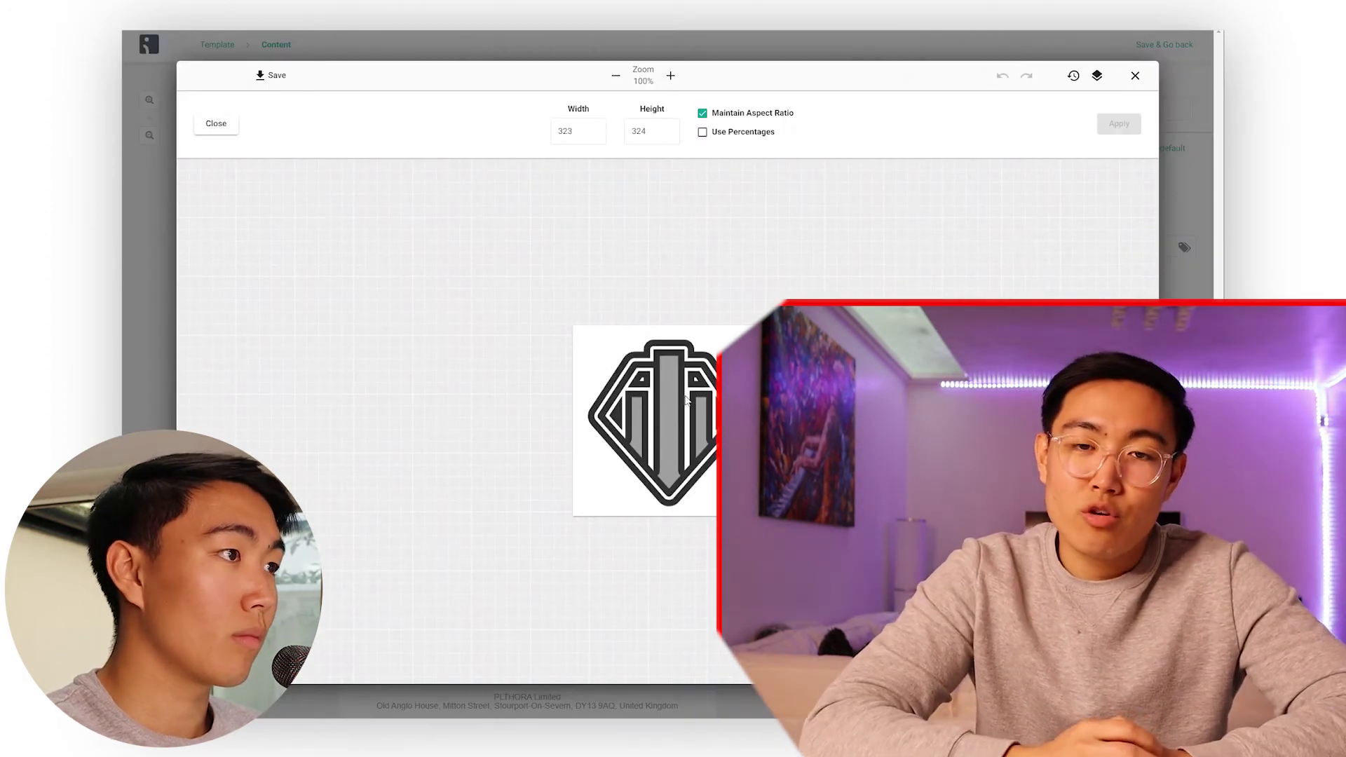
pyautogui.doubleClick(641, 131)
pyautogui.write('100')
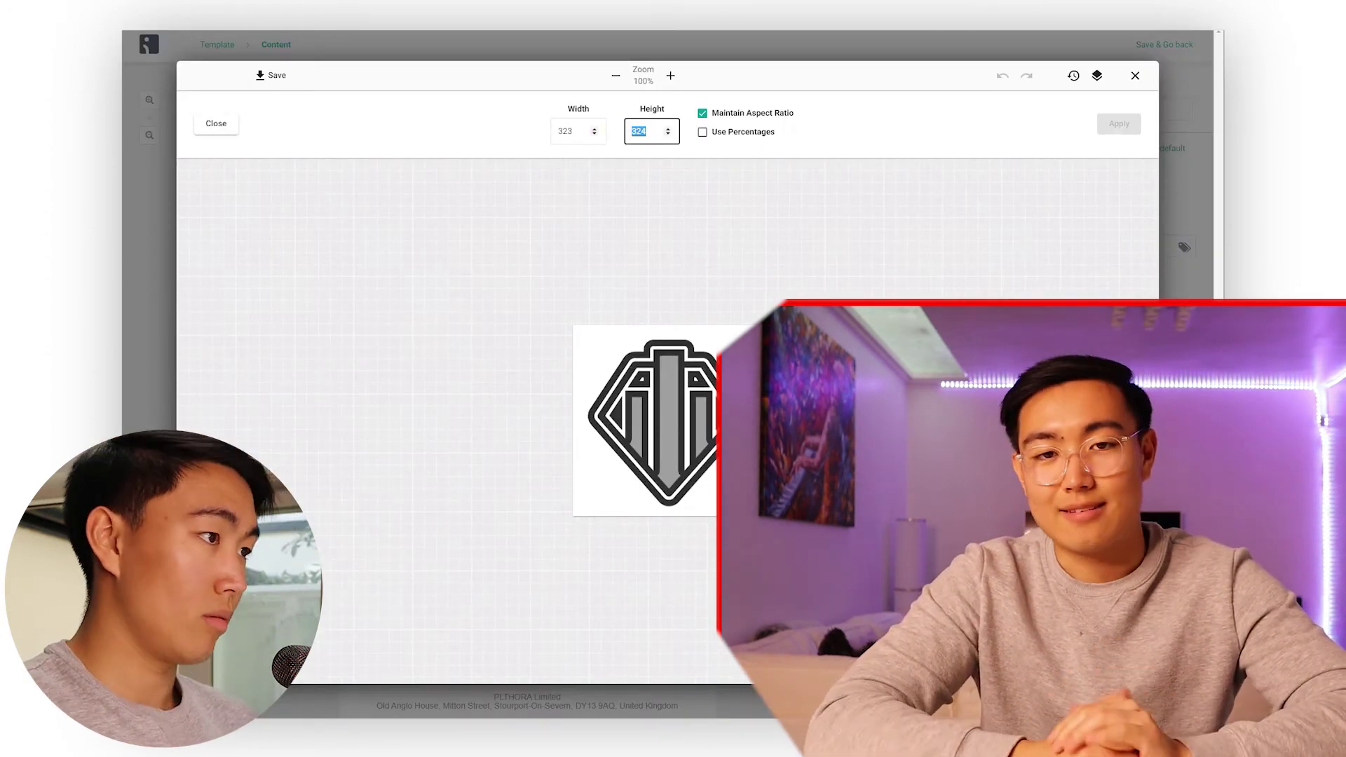
pyautogui.click(1114, 124)
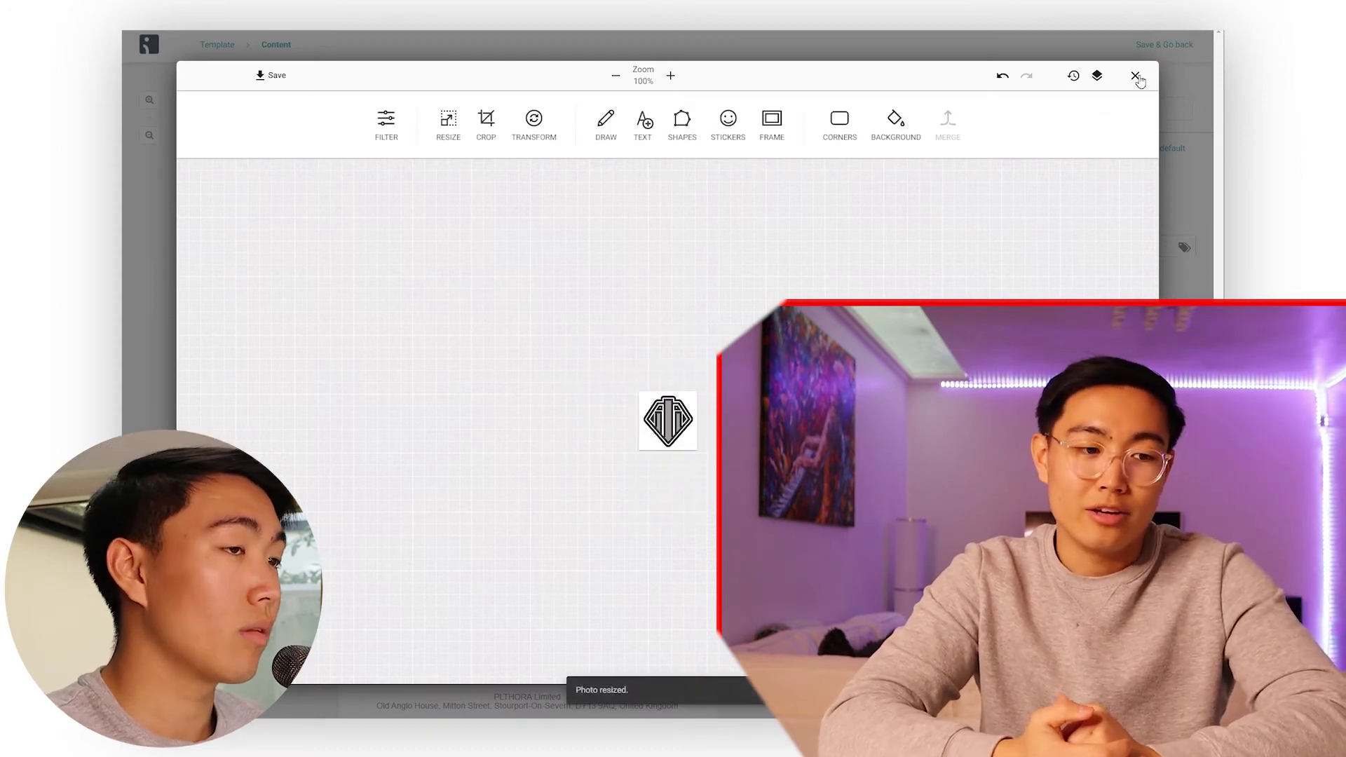
pyautogui.click(271, 75)
pyautogui.click(1021, 182)
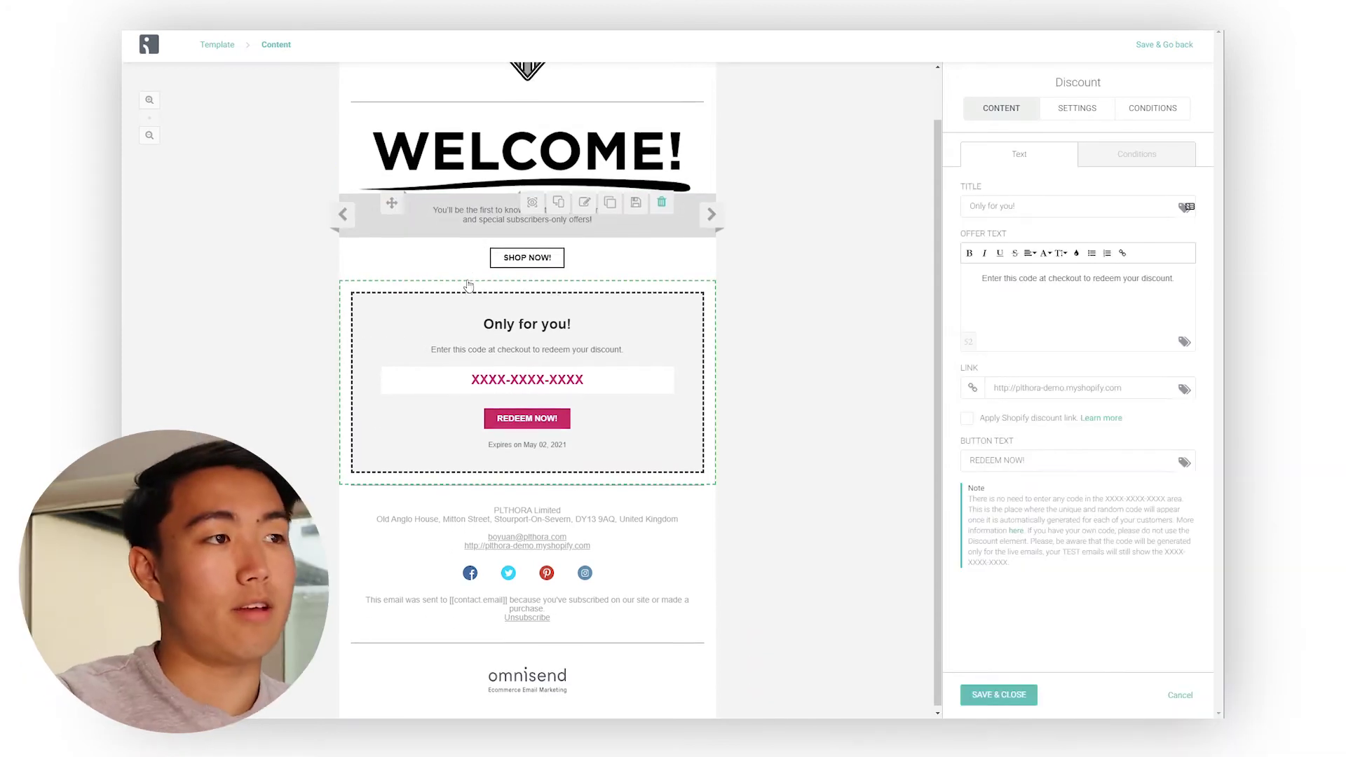
pyautogui.scroll(2, 554, 210)
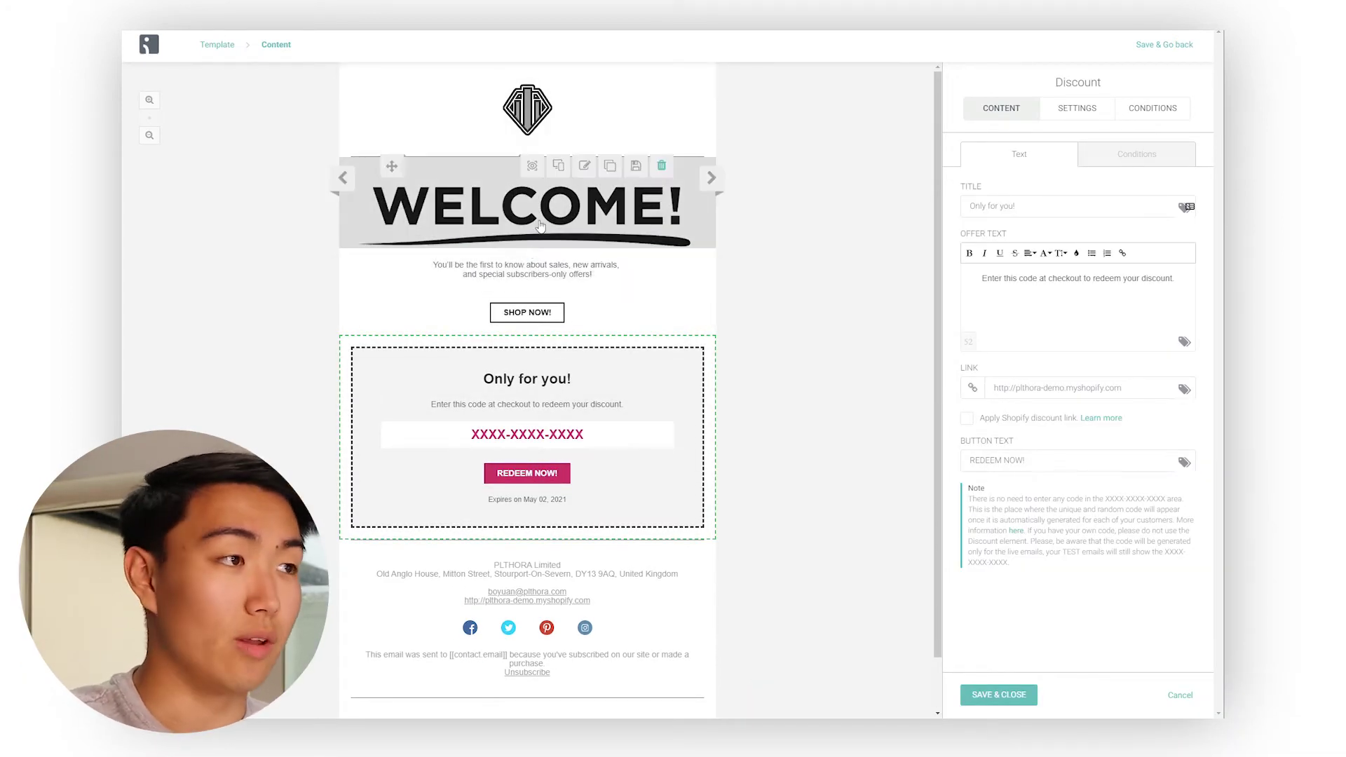
pyautogui.click(489, 114)
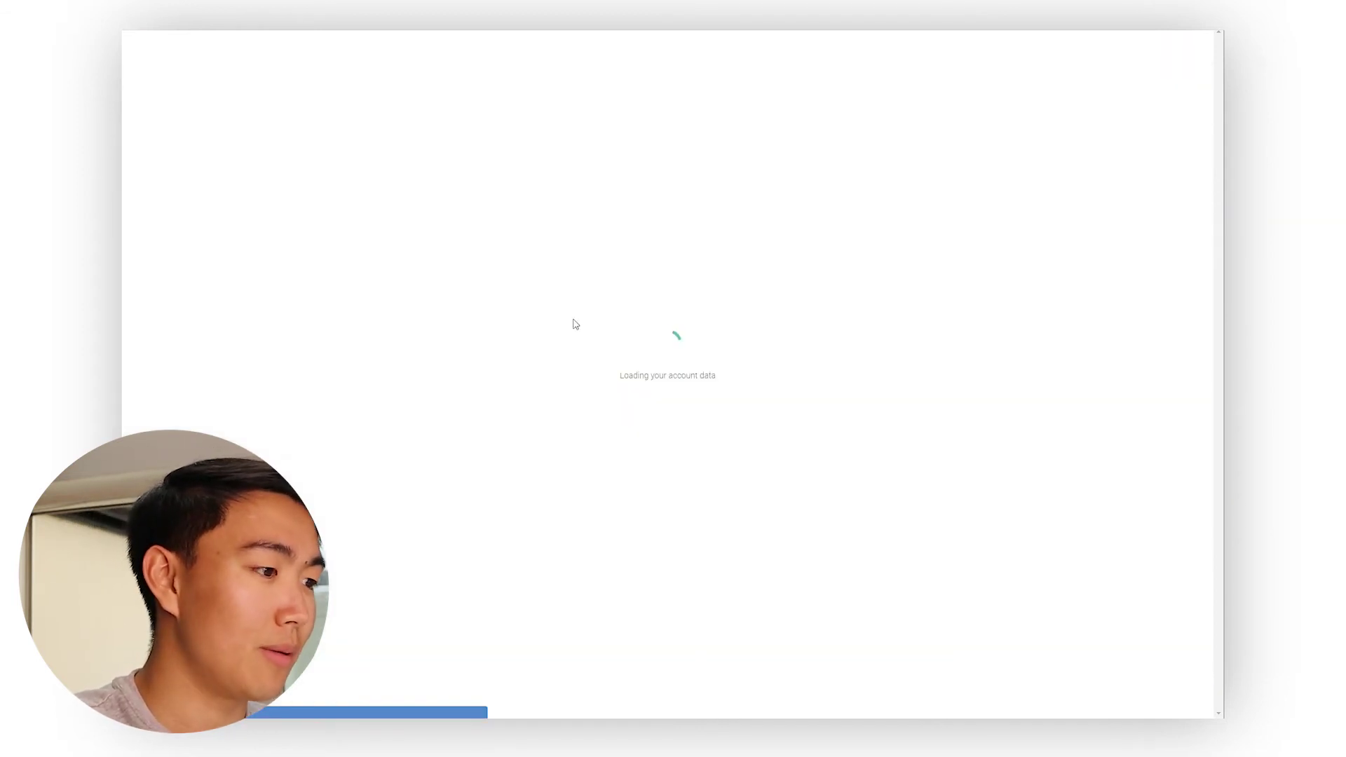
# Set the delay before the "How about breaking the ice?" email to 2 days and start the welcome workflow
pyautogui.scroll(3, 410, 244)
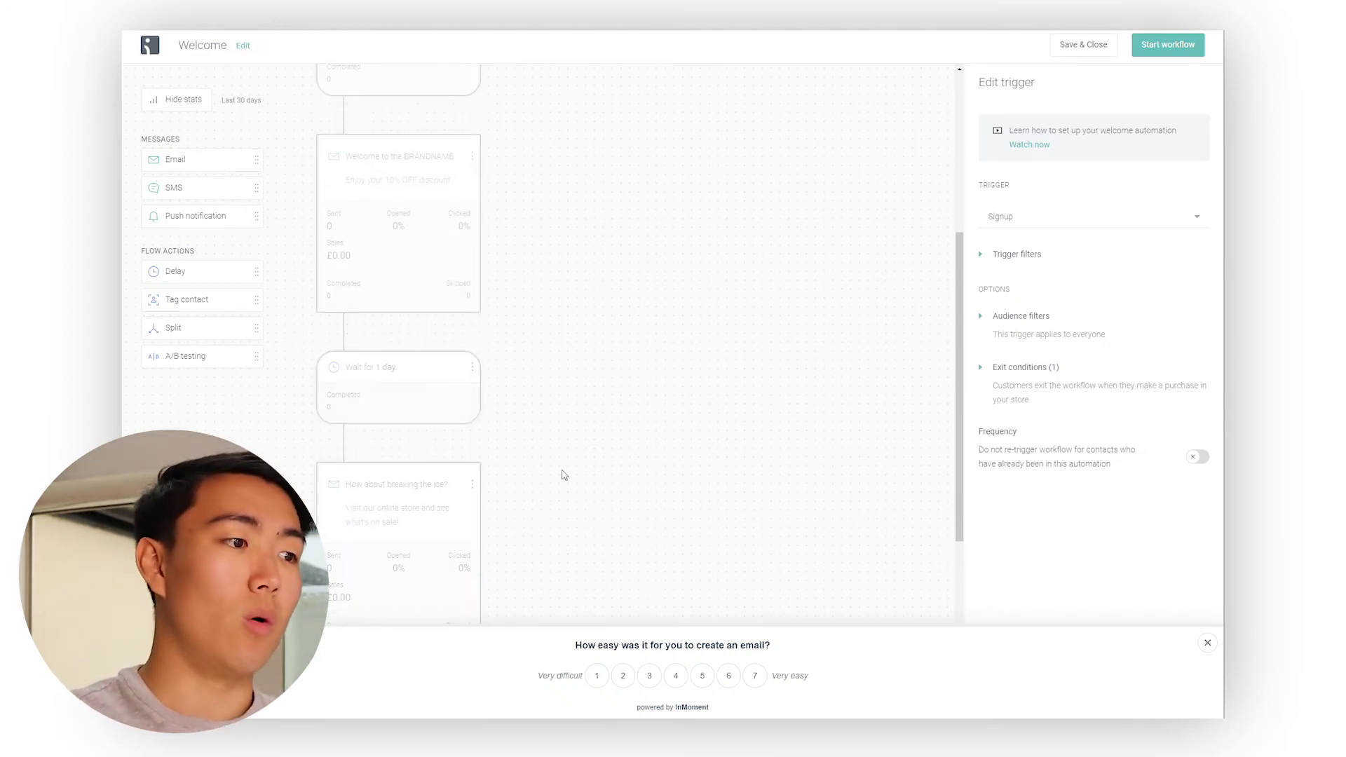
pyautogui.scroll(-5, 568, 446)
pyautogui.scroll(6, 535, 442)
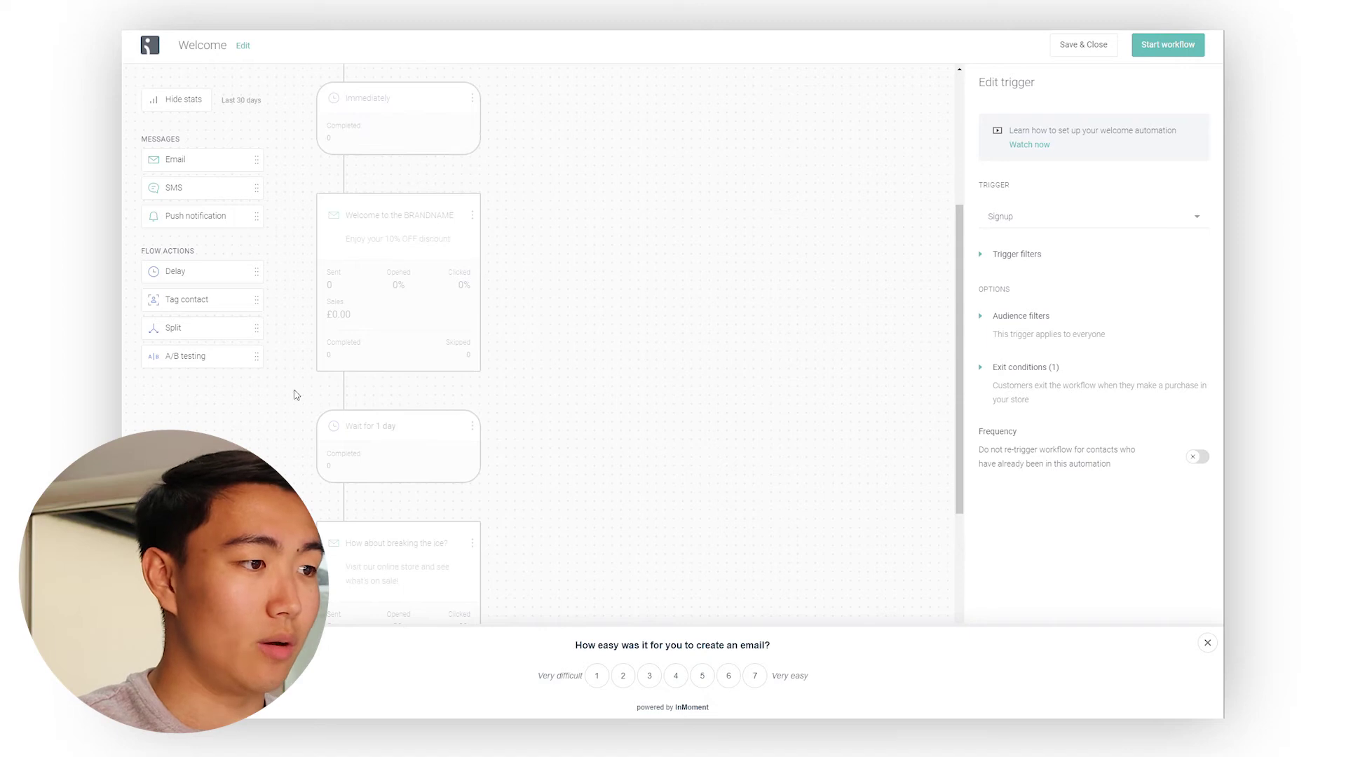
pyautogui.scroll(-6, 398, 344)
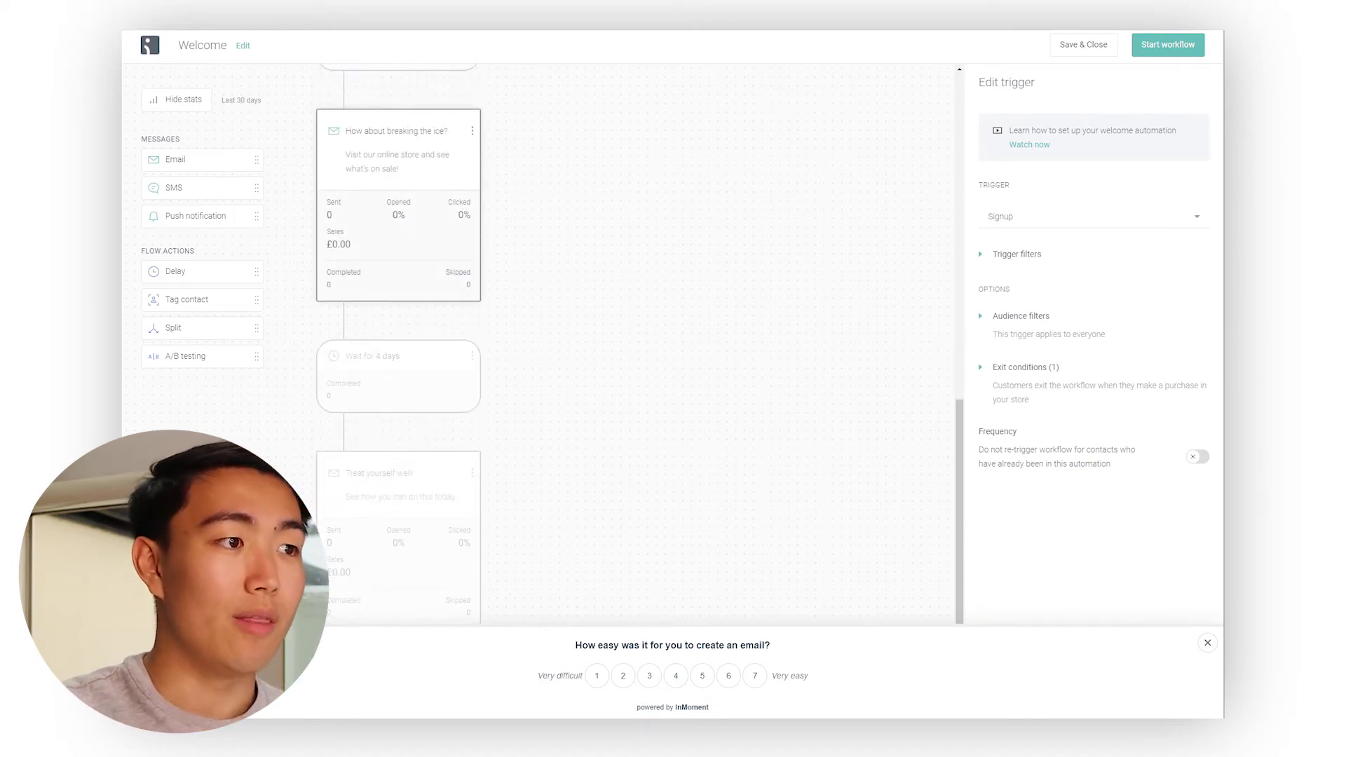
pyautogui.scroll(3, 371, 279)
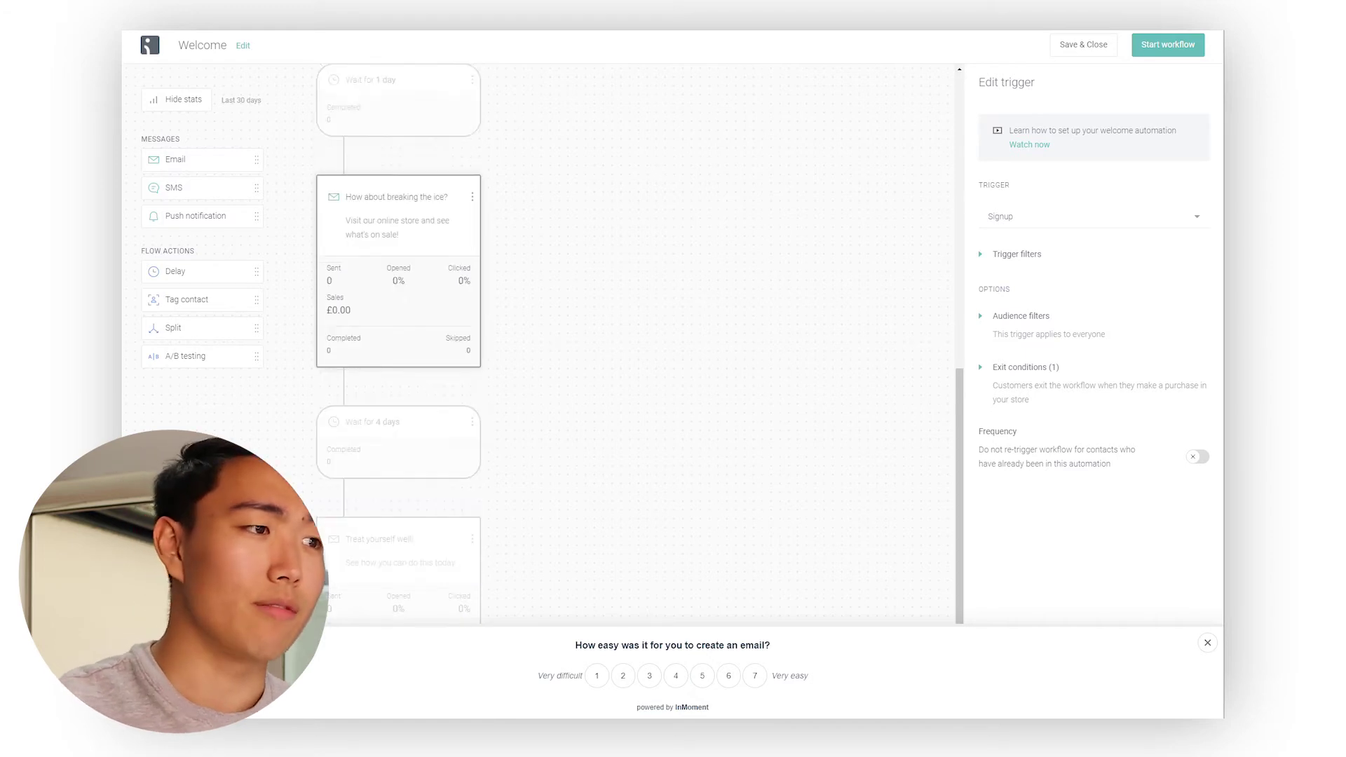
pyautogui.click(371, 279)
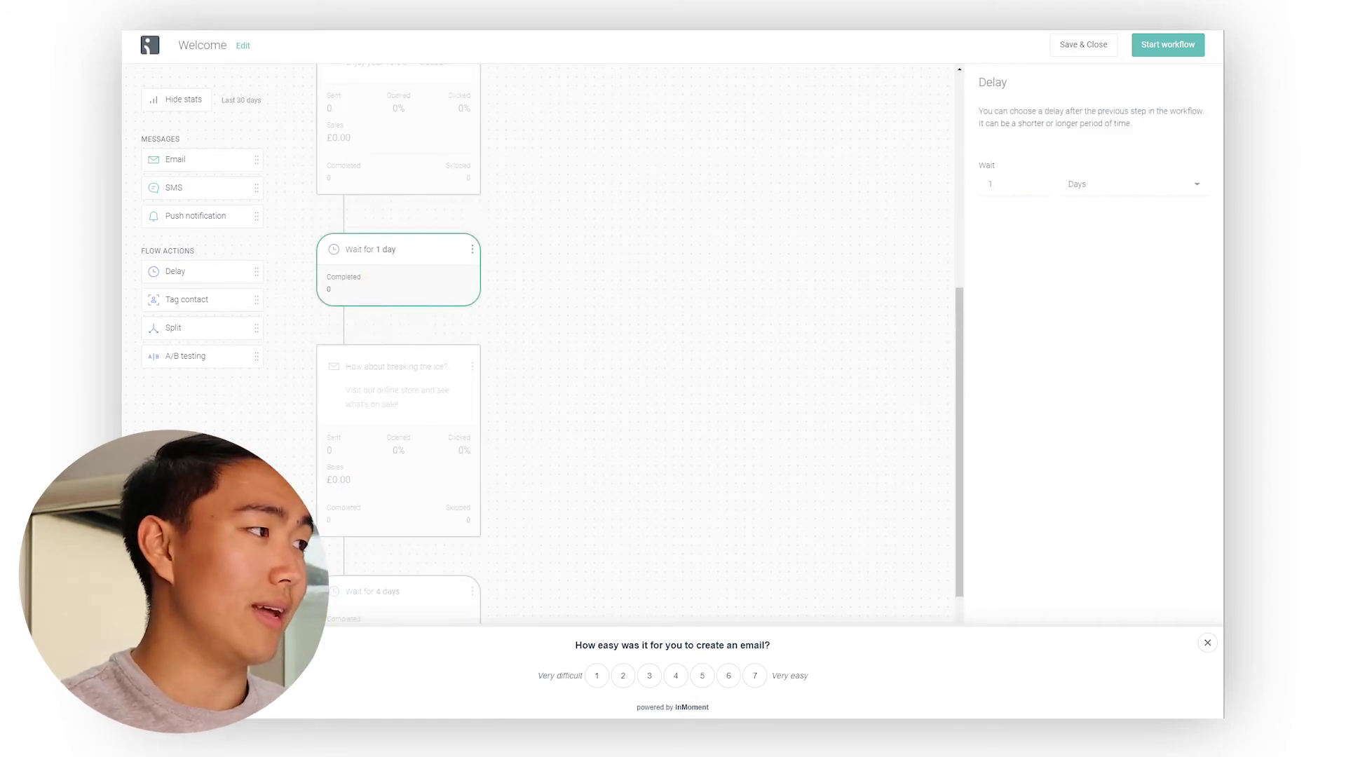
pyautogui.doubleClick(990, 184)
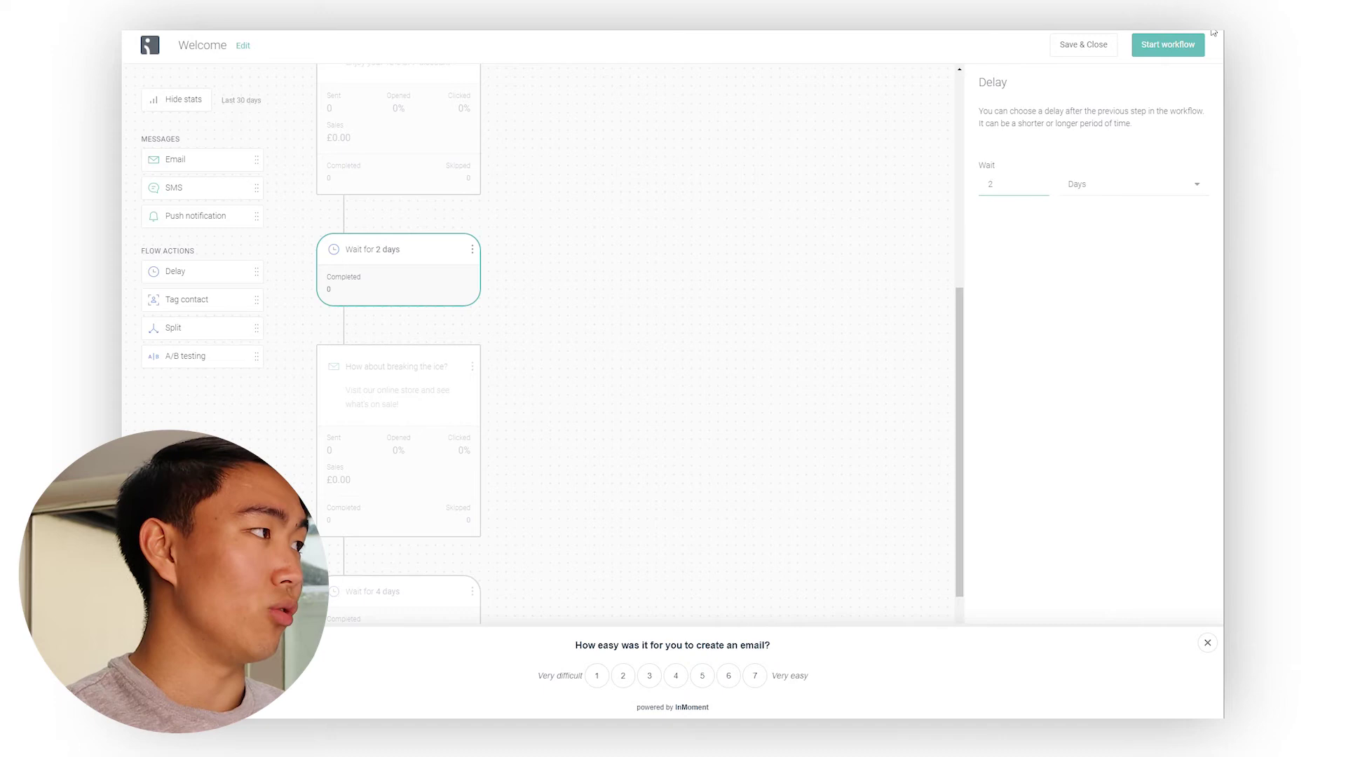
pyautogui.click(1183, 51)
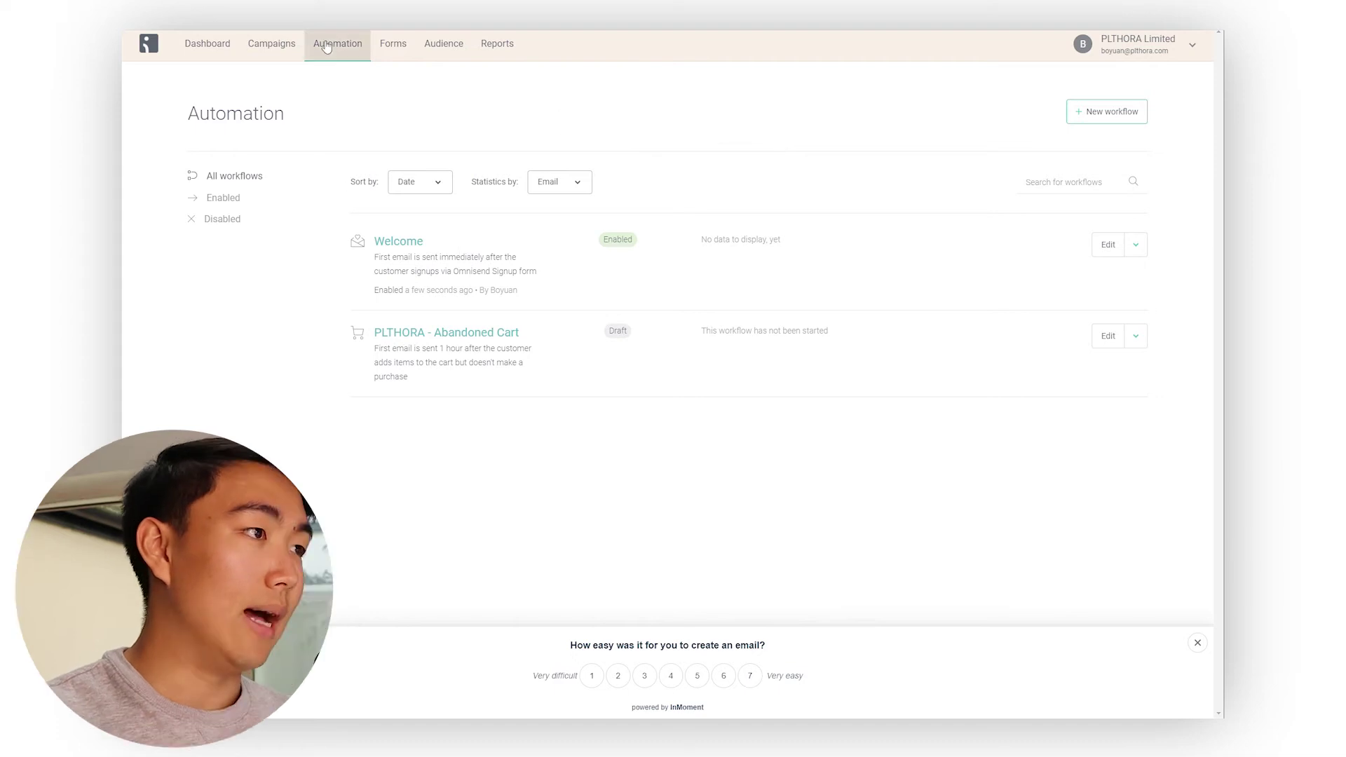
# Examine the new workflow templates by type, including browse abandonment, post-purchase and cart abandonment, and return to the automation list
pyautogui.click(1108, 113)
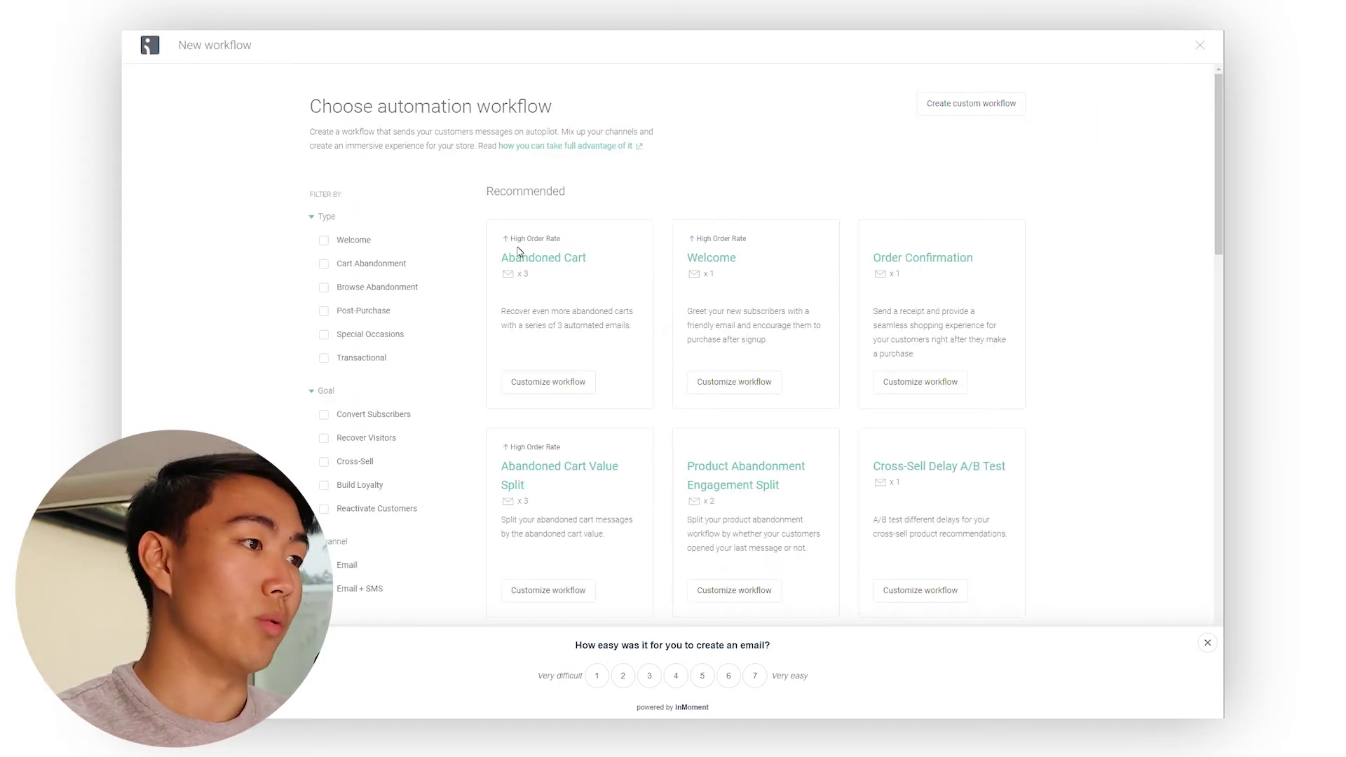
pyautogui.scroll(-3, 518, 251)
pyautogui.click(386, 112)
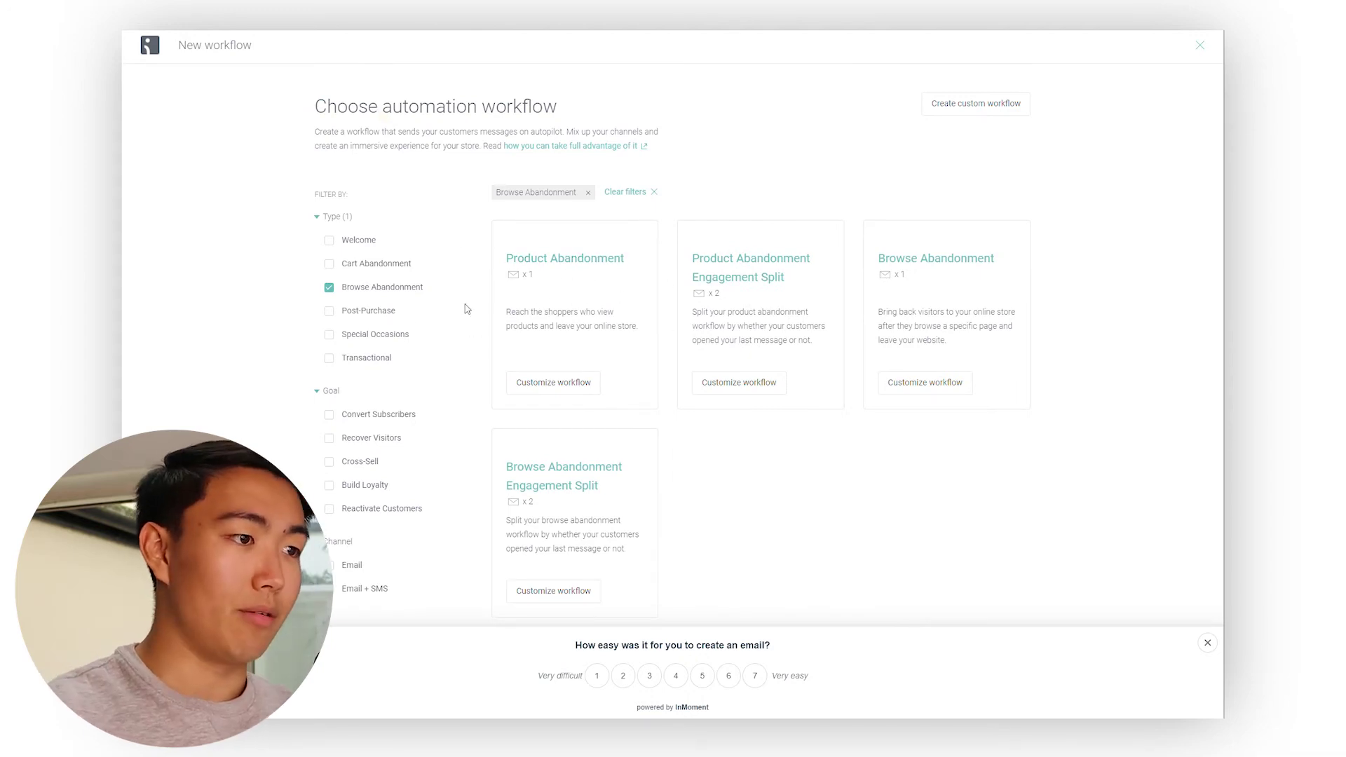
pyautogui.click(347, 288)
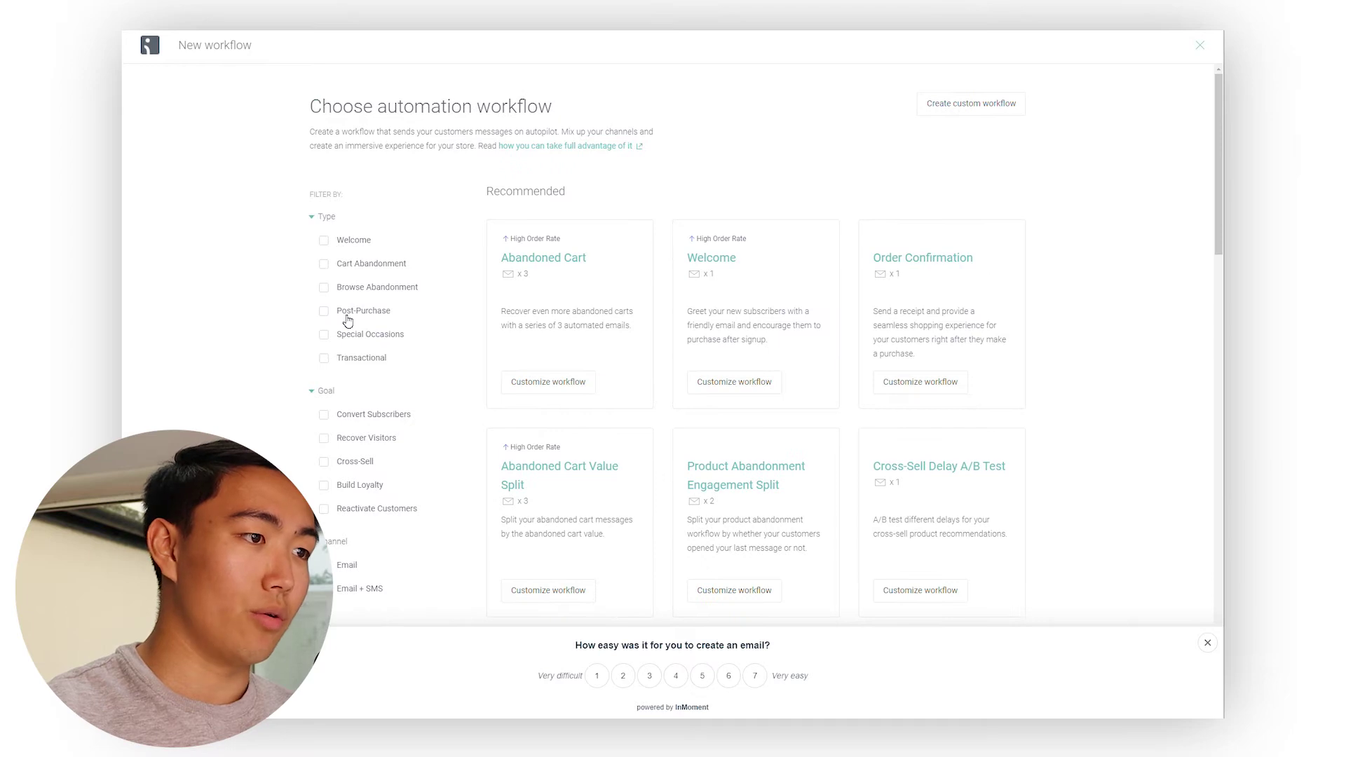
pyautogui.click(348, 318)
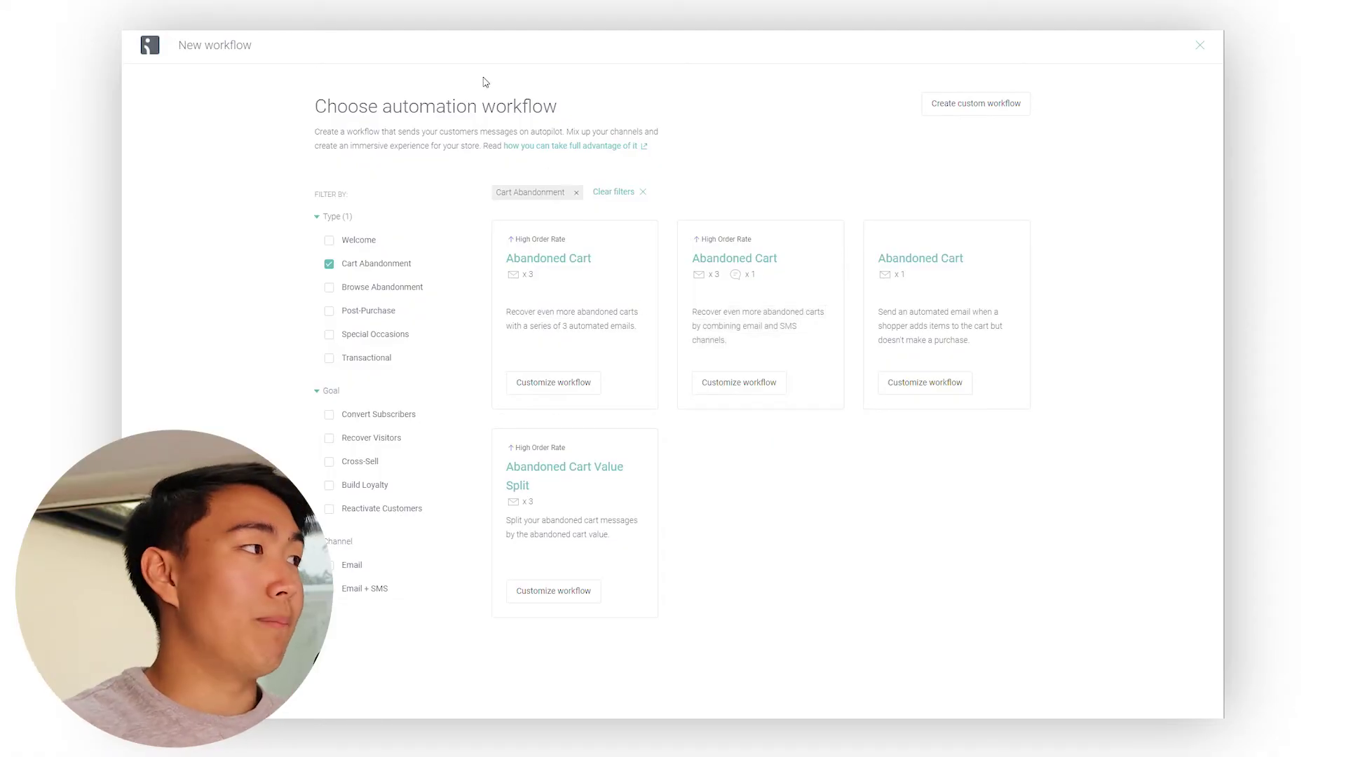
pyautogui.click(1200, 47)
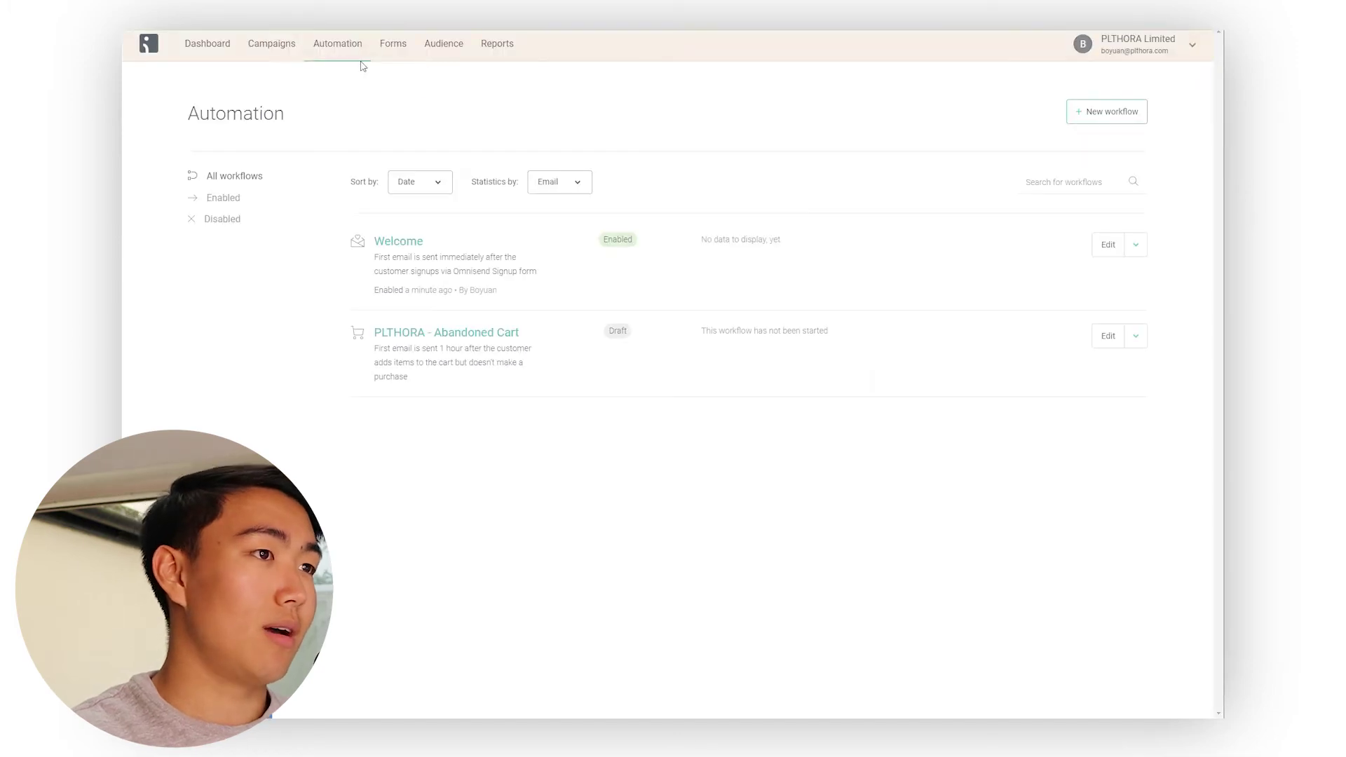
# Open the list of all contacts in the store's audience
pyautogui.click(221, 43)
pyautogui.click(260, 45)
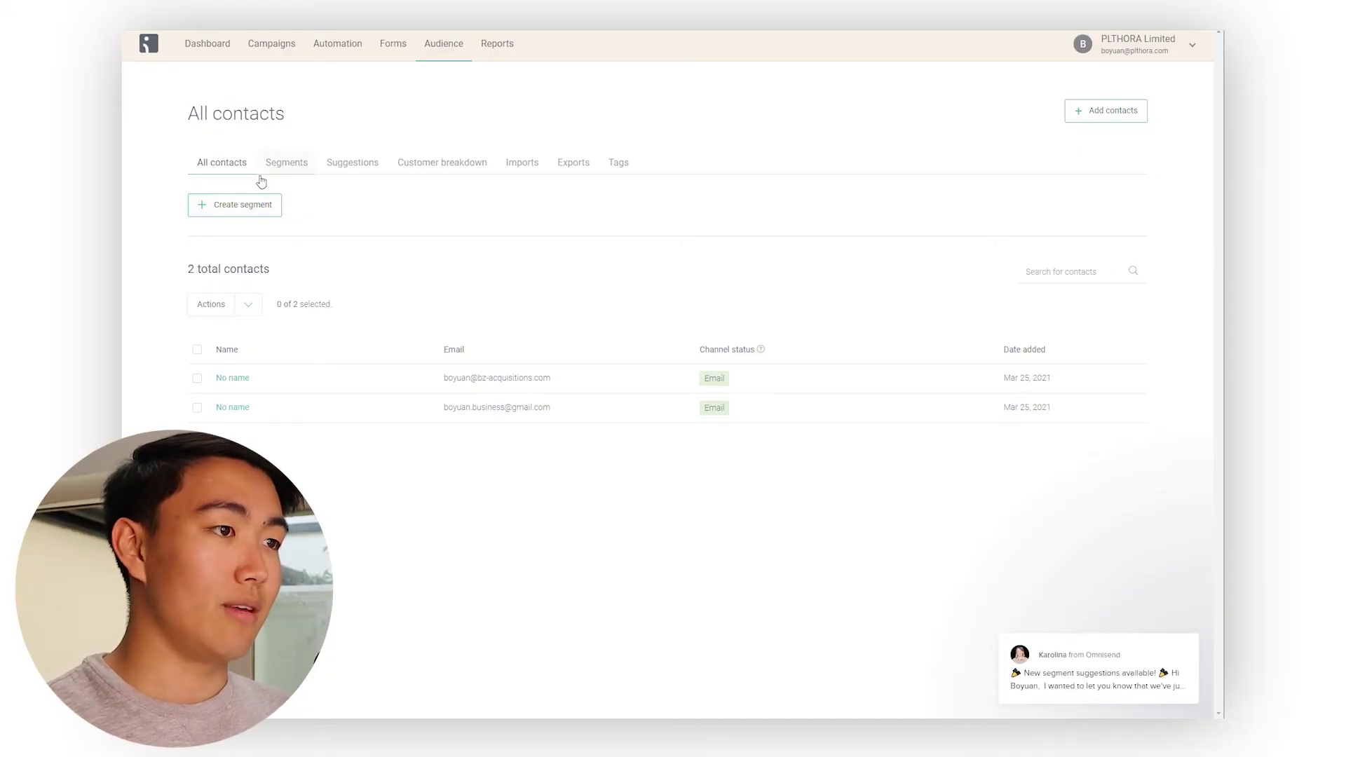
pyautogui.click(252, 214)
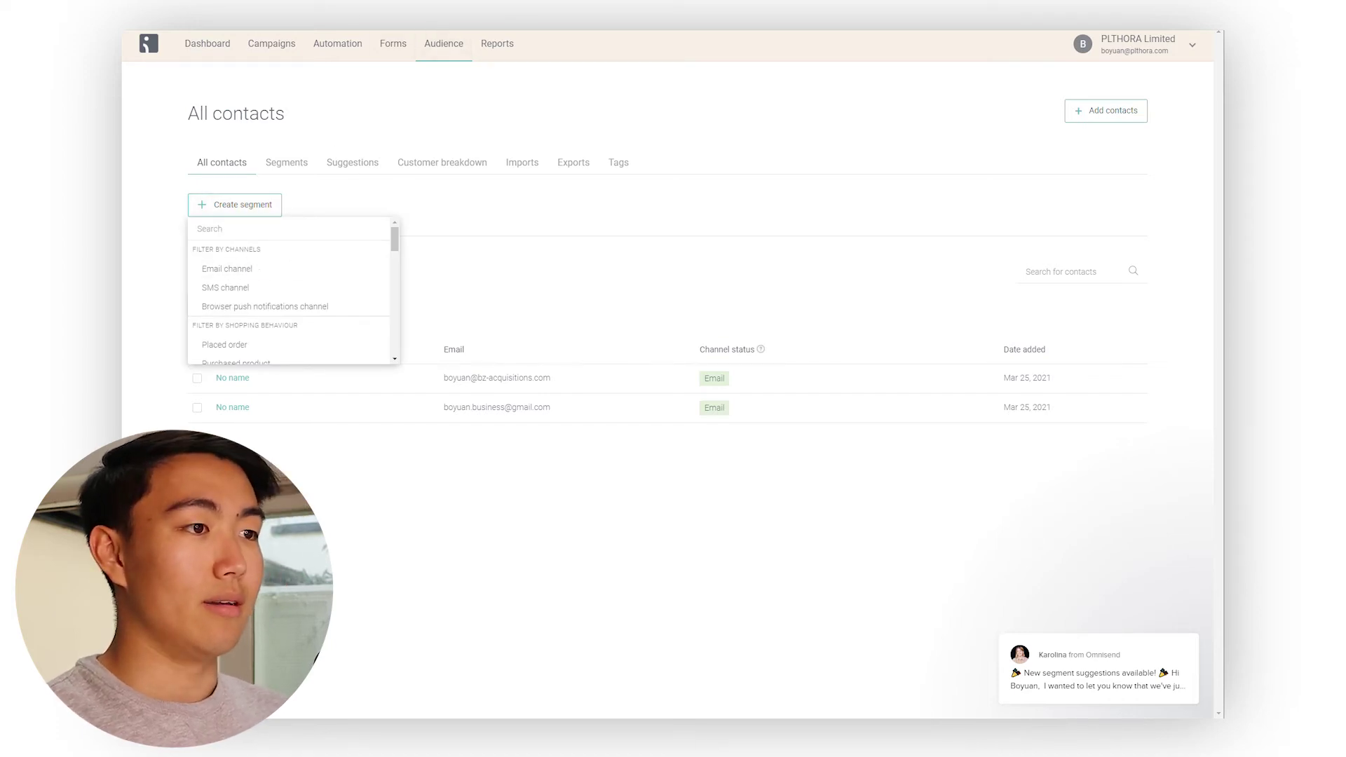
pyautogui.scroll(-3, 287, 312)
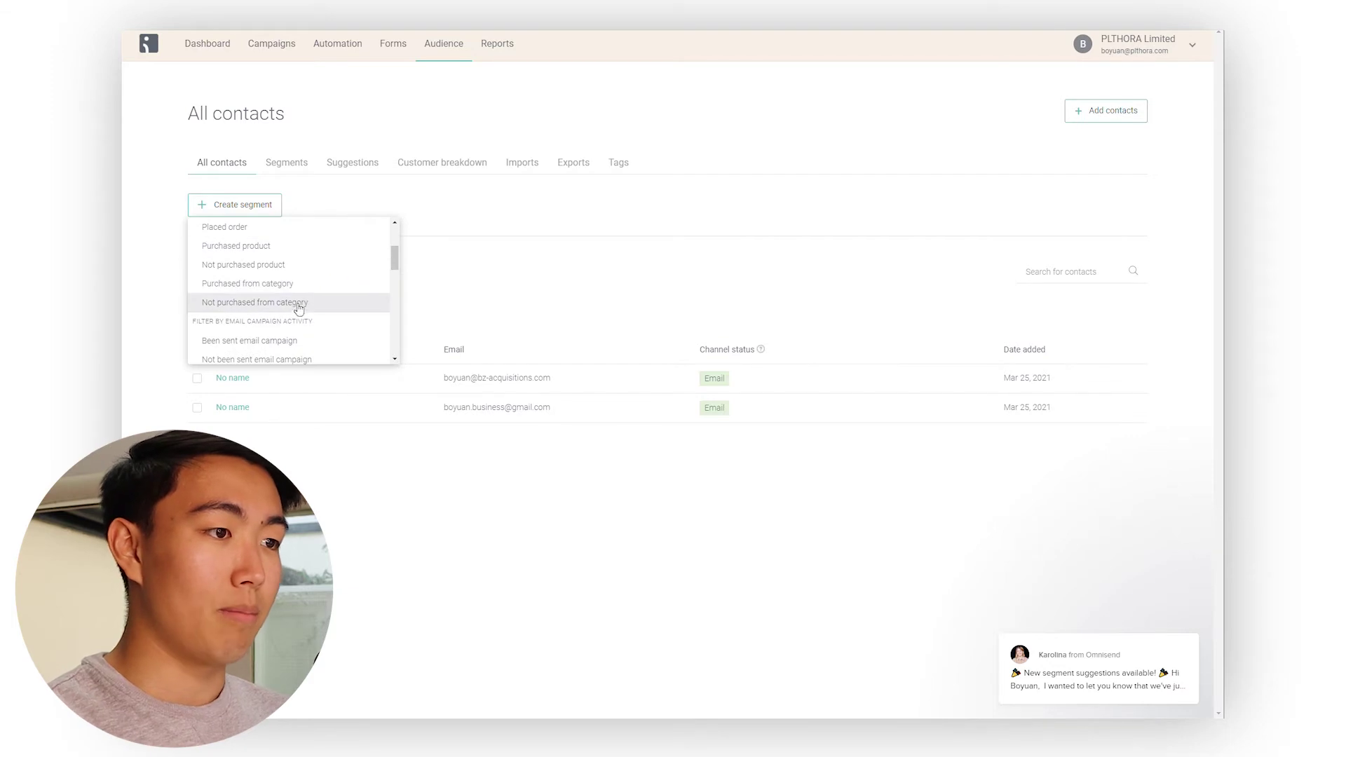
pyautogui.scroll(-1, 298, 309)
pyautogui.click(300, 323)
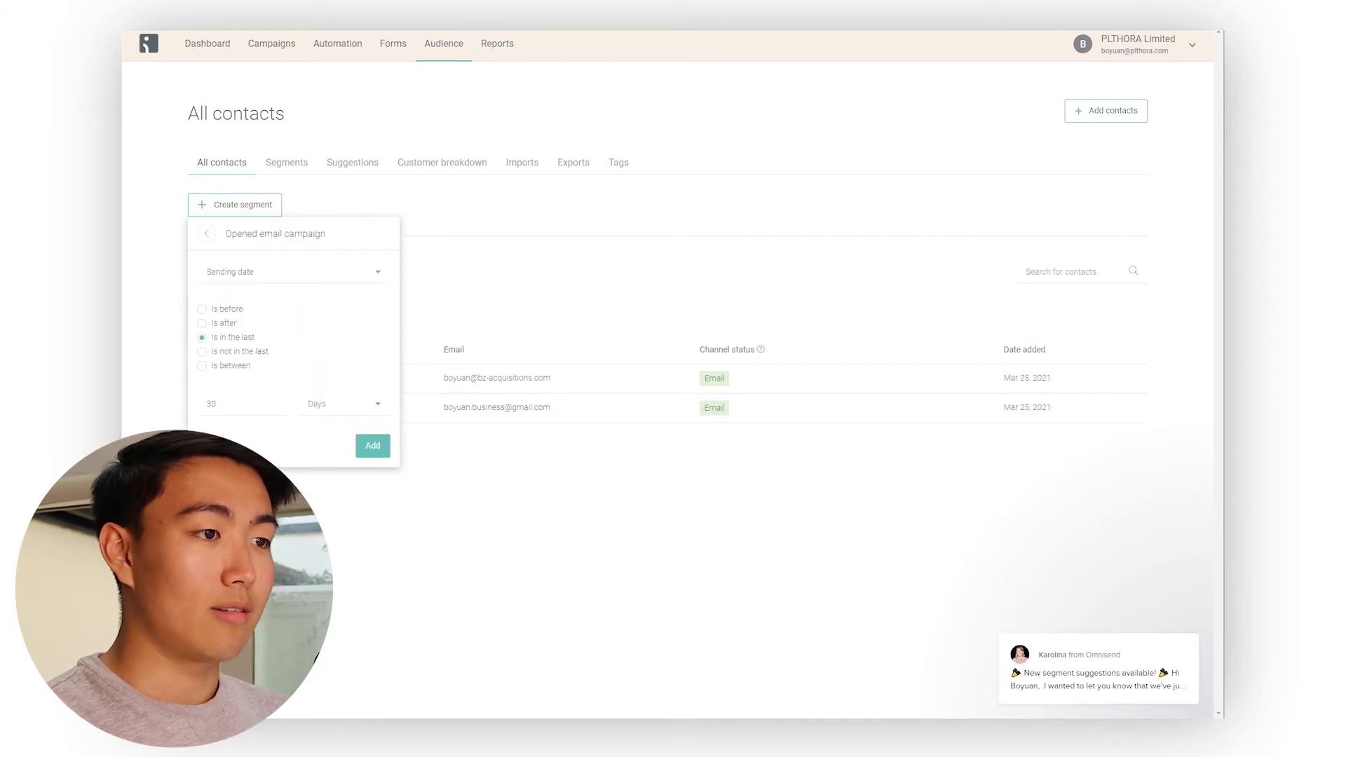
pyautogui.click(147, 394)
# Create a segment of contacts who opened an email campaign sent in the last 90 days, and save it as "90D Highly Engaged"
pyautogui.click(234, 206)
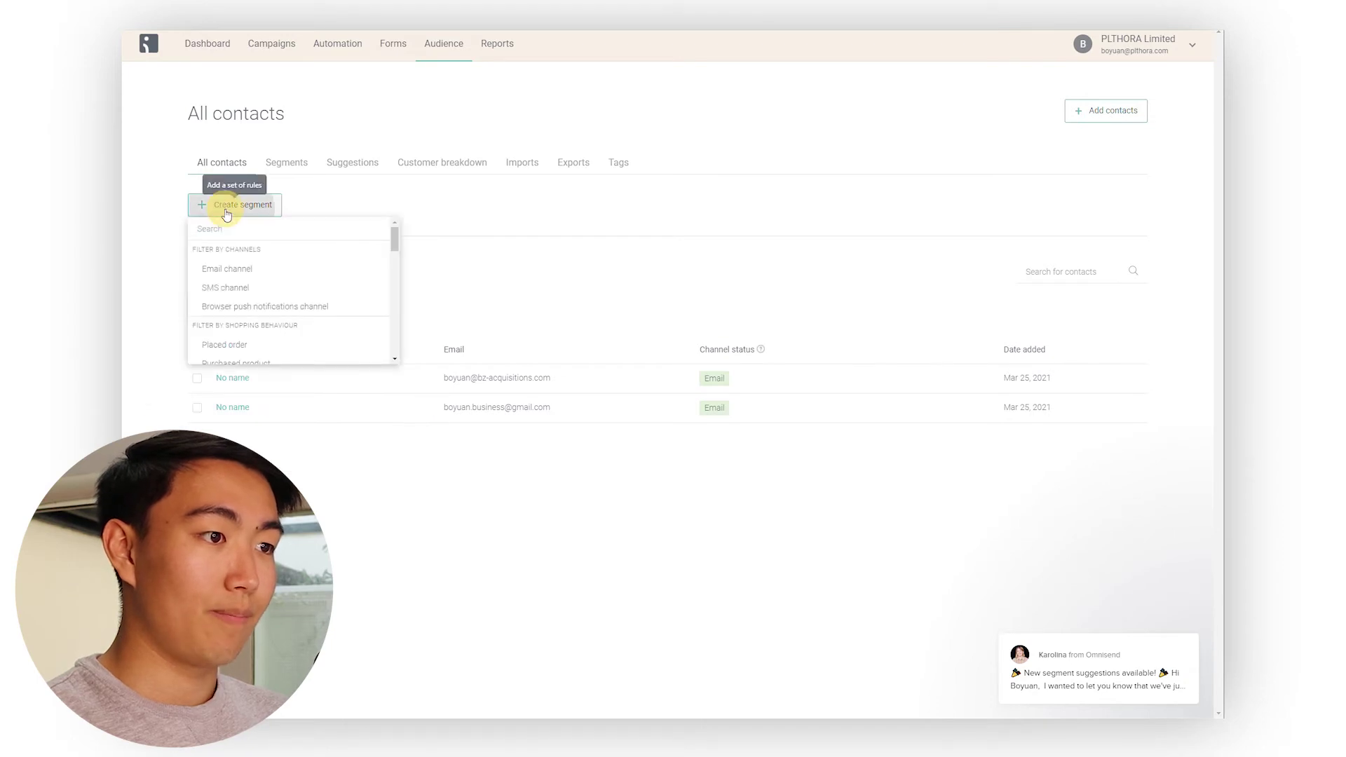
pyautogui.write('open')
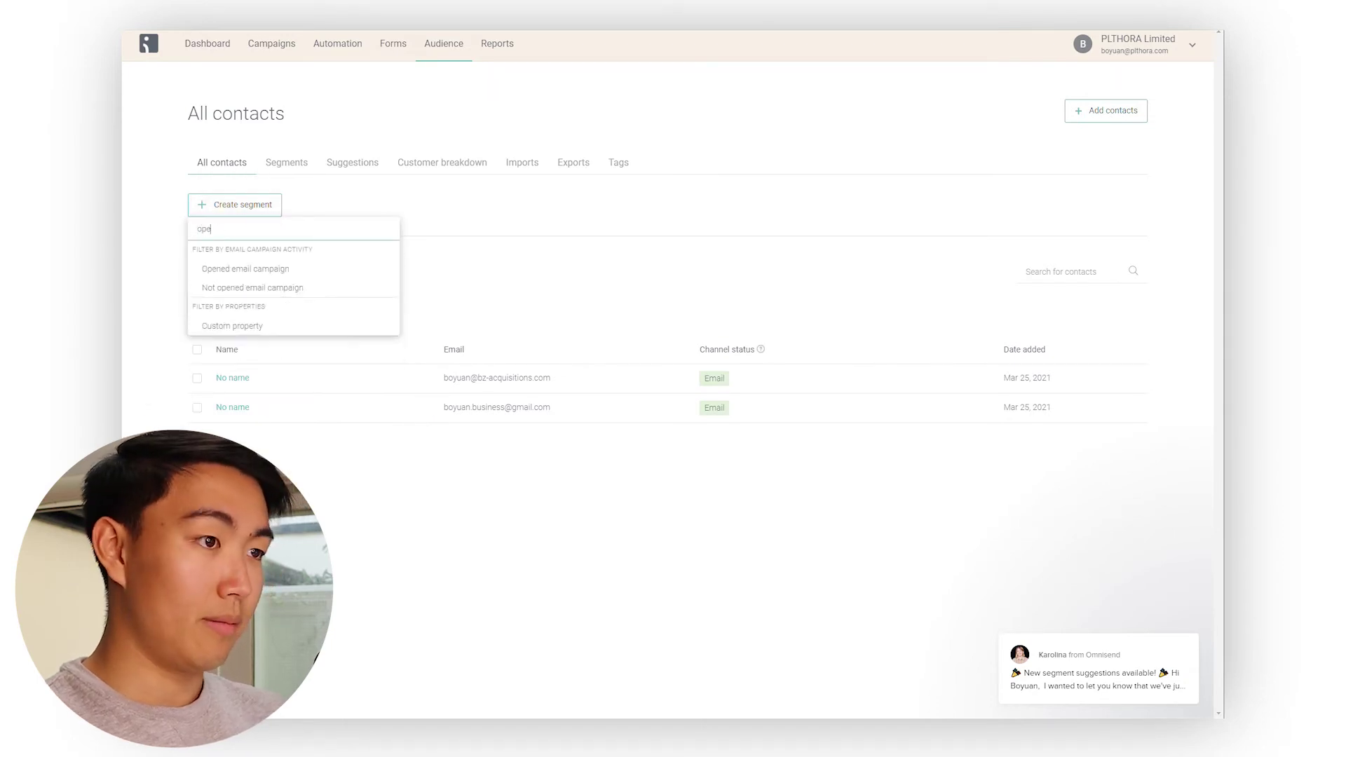
pyautogui.click(271, 271)
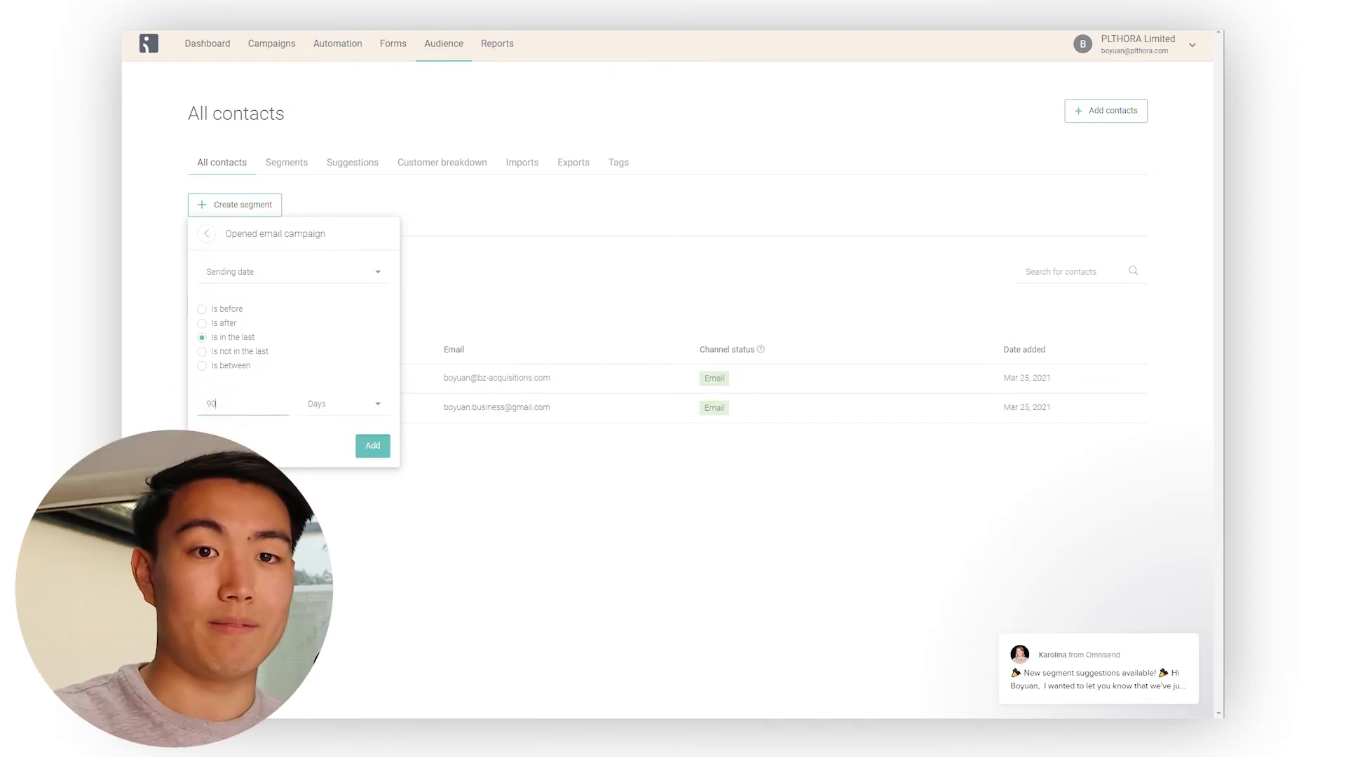
pyautogui.click(372, 447)
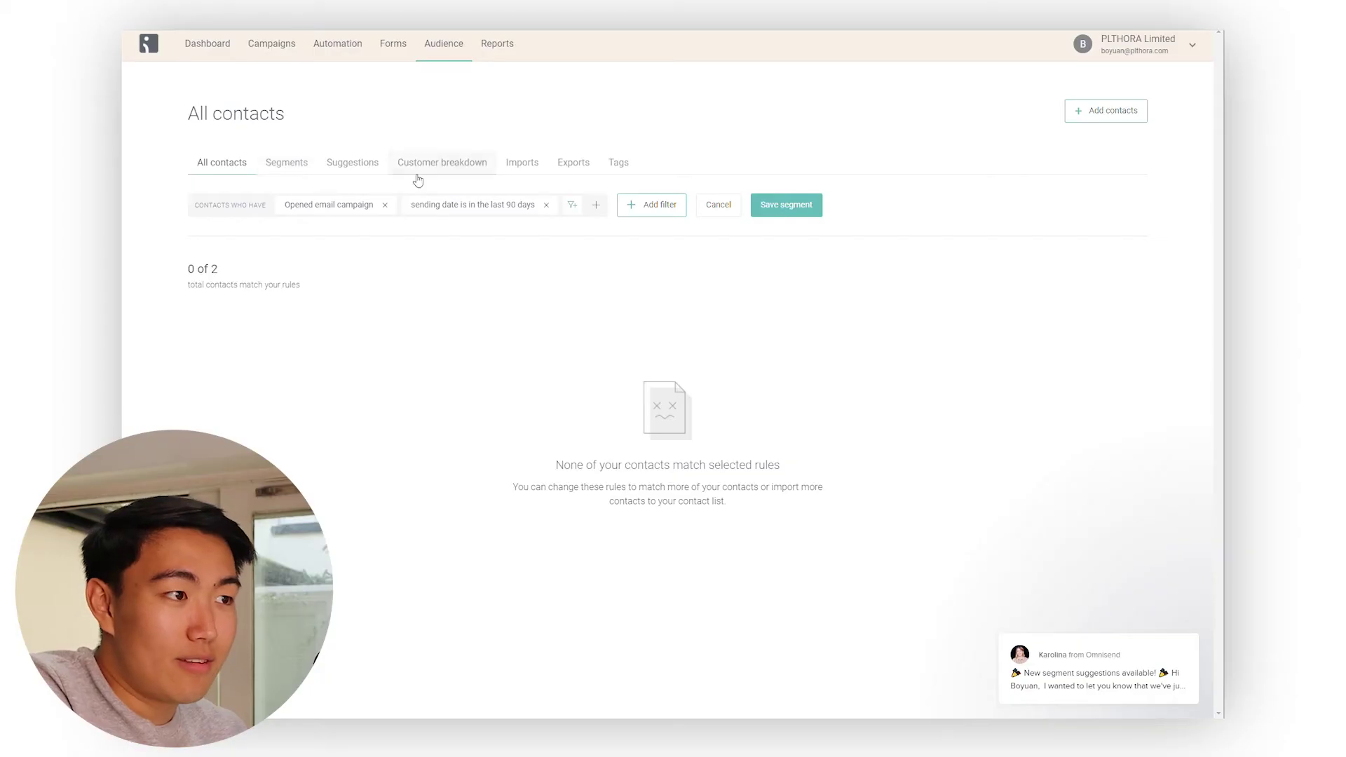
pyautogui.click(789, 205)
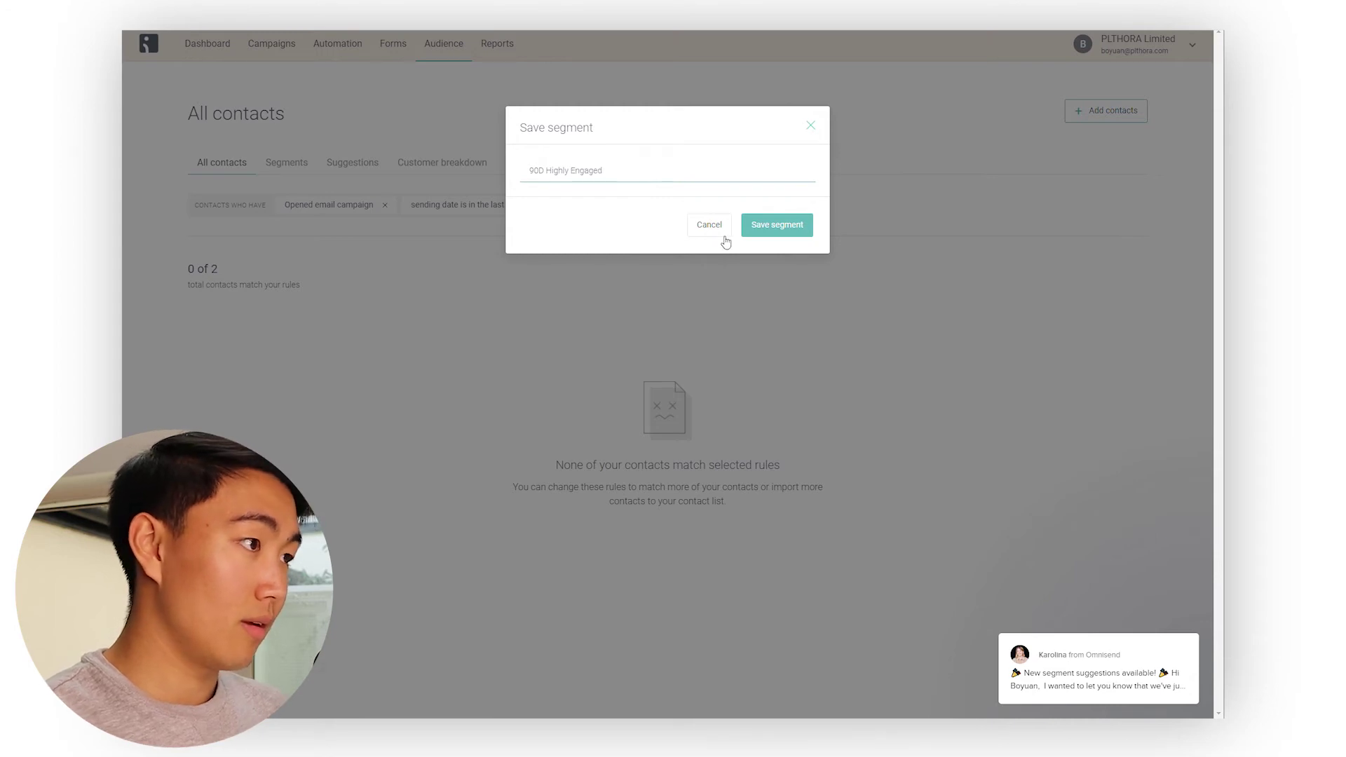
pyautogui.click(753, 237)
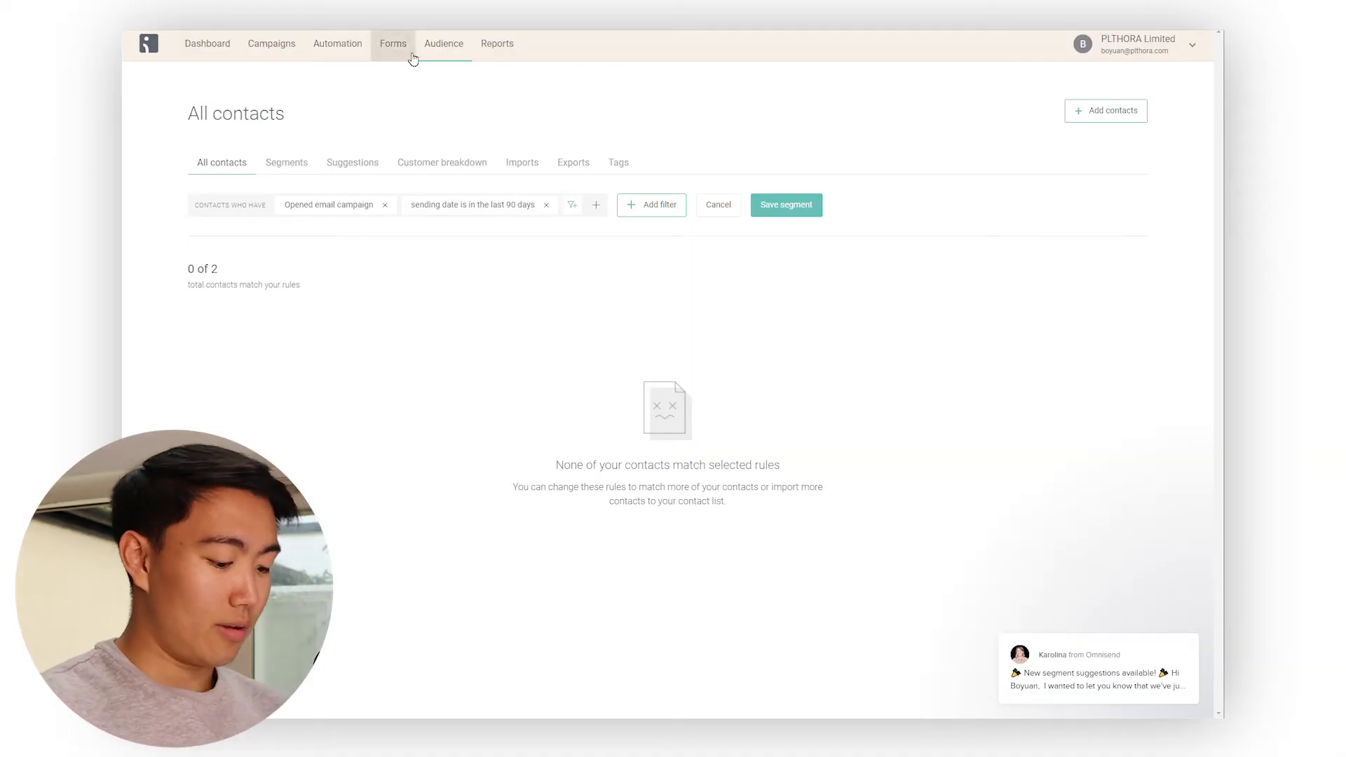
# Switch to the AWW online whiteboard in the browser and dismiss its login dialog to reach a blank board
pyautogui.click(414, 58)
pyautogui.hotkey('ctrl', 'l')
pyautogui.write('aww')
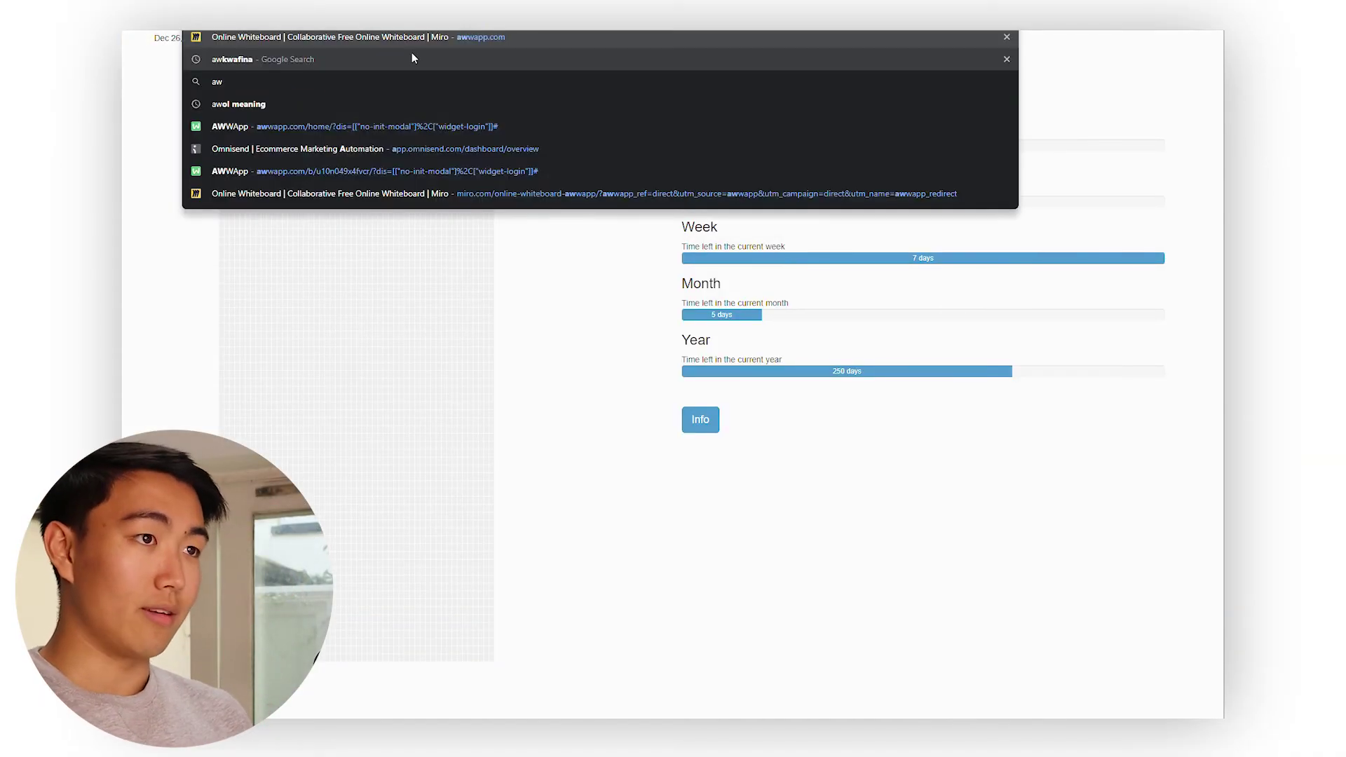
pyautogui.press('Down')
pyautogui.press('Down')
pyautogui.press('Down')
pyautogui.press('Down')
pyautogui.press('Down')
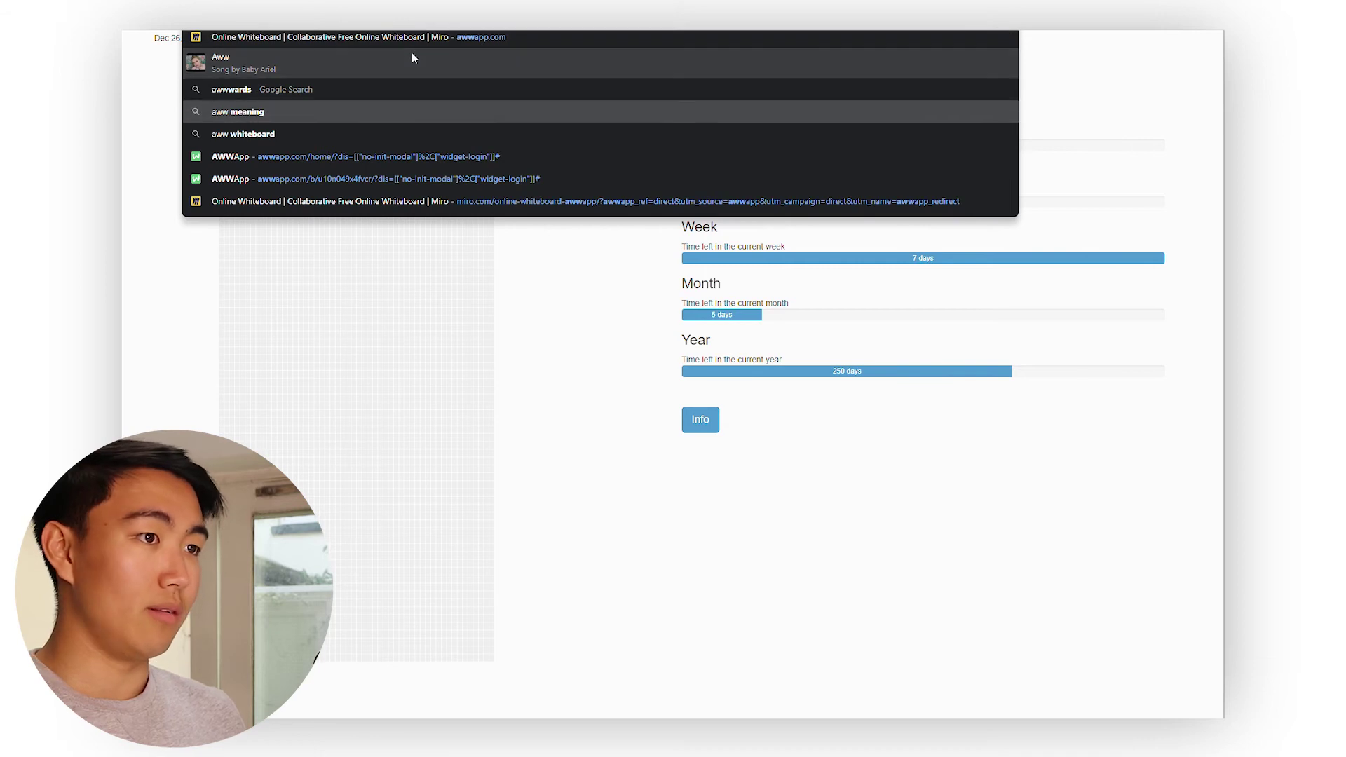
pyautogui.press('Escape')
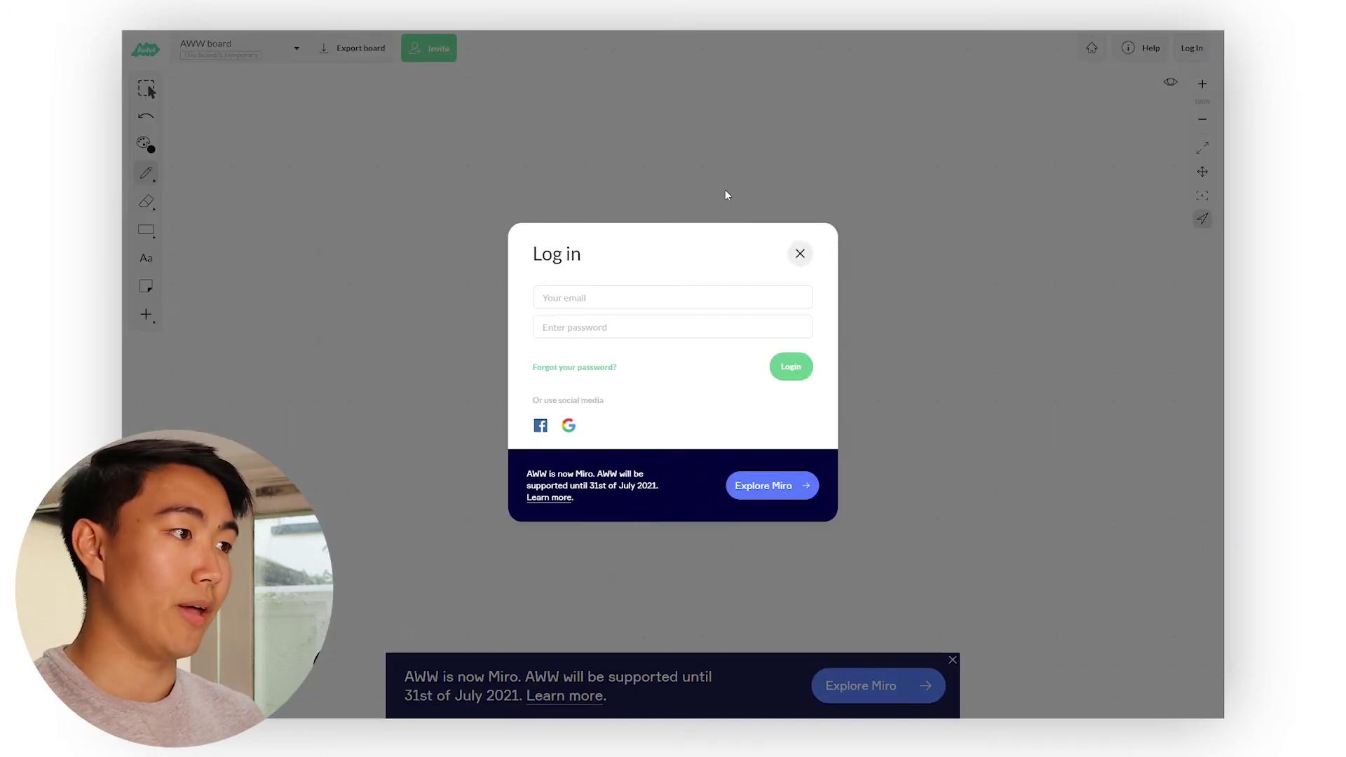
pyautogui.click(797, 249)
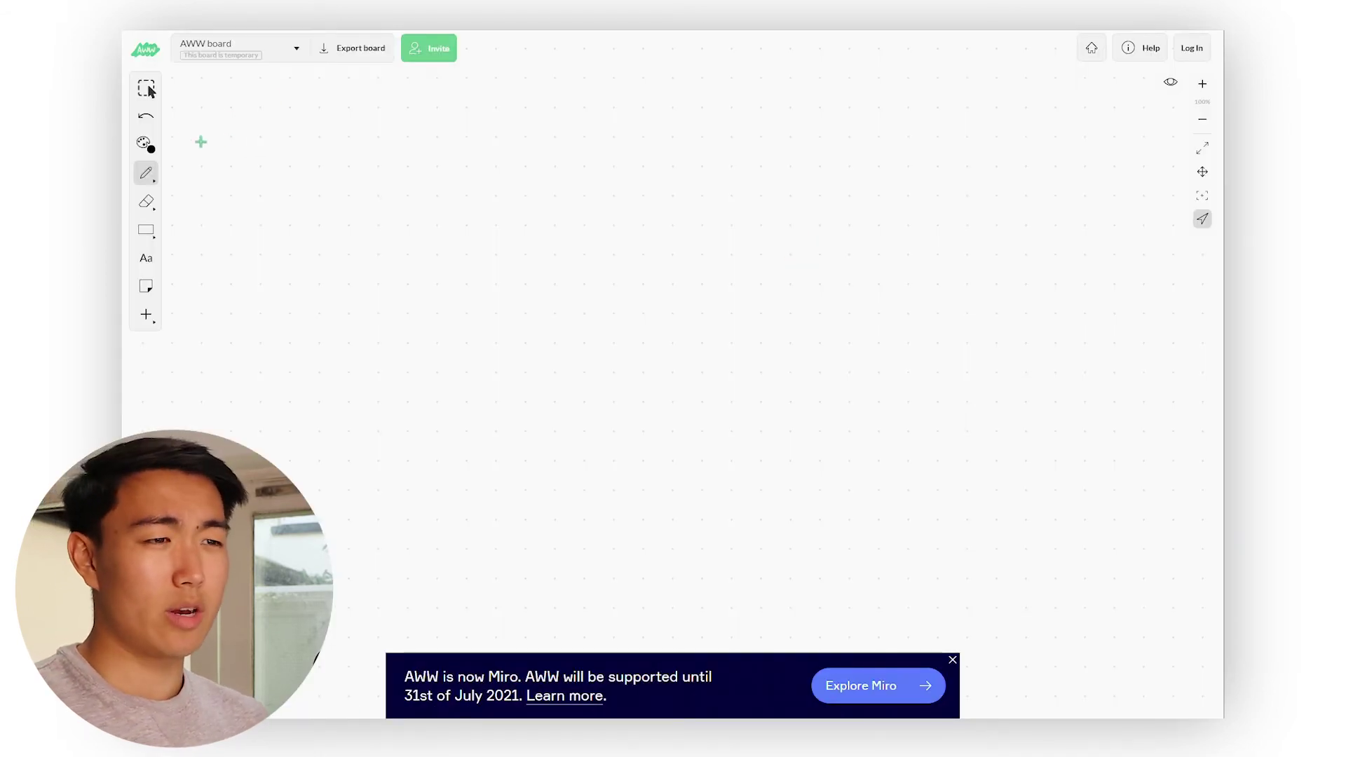
# Add a text note on the board listing Logo, Banner, CTA and Copy on separate lines
pyautogui.click(146, 260)
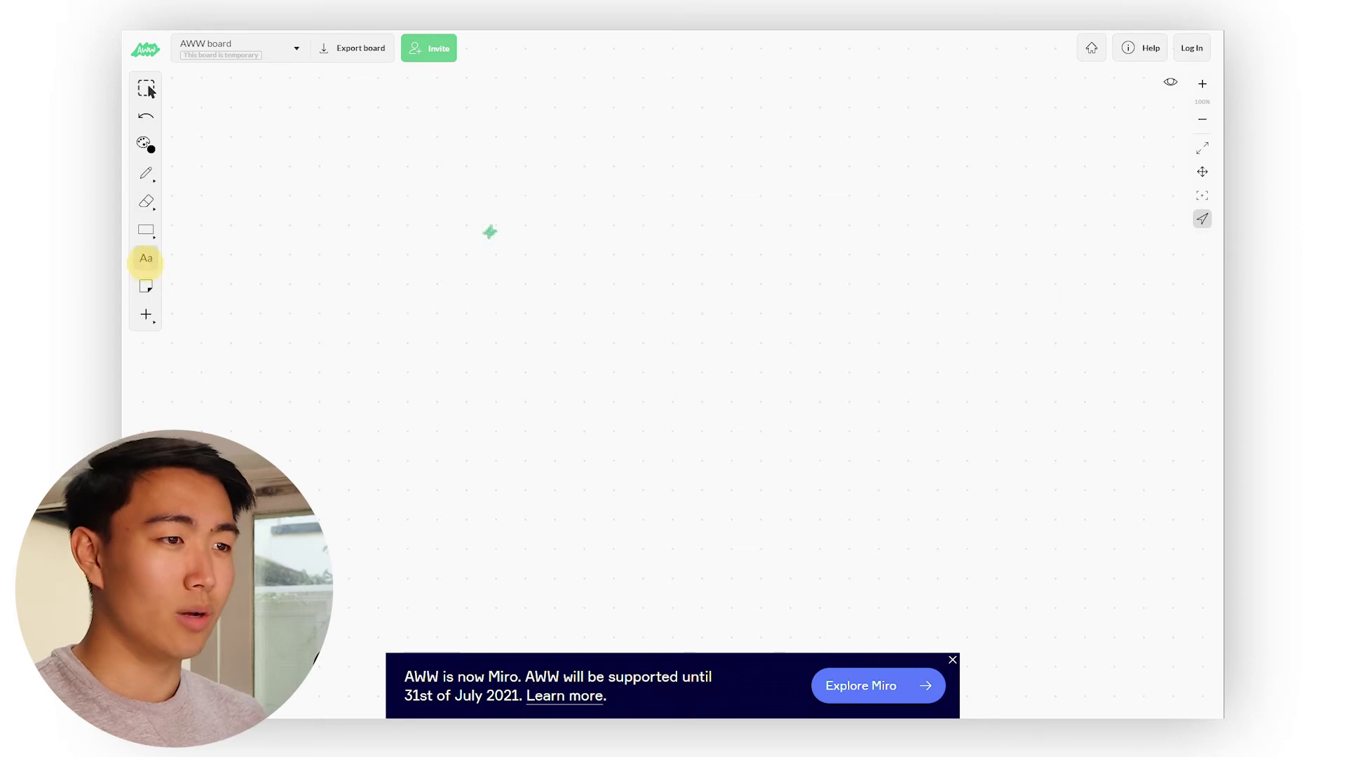
pyautogui.click(507, 162)
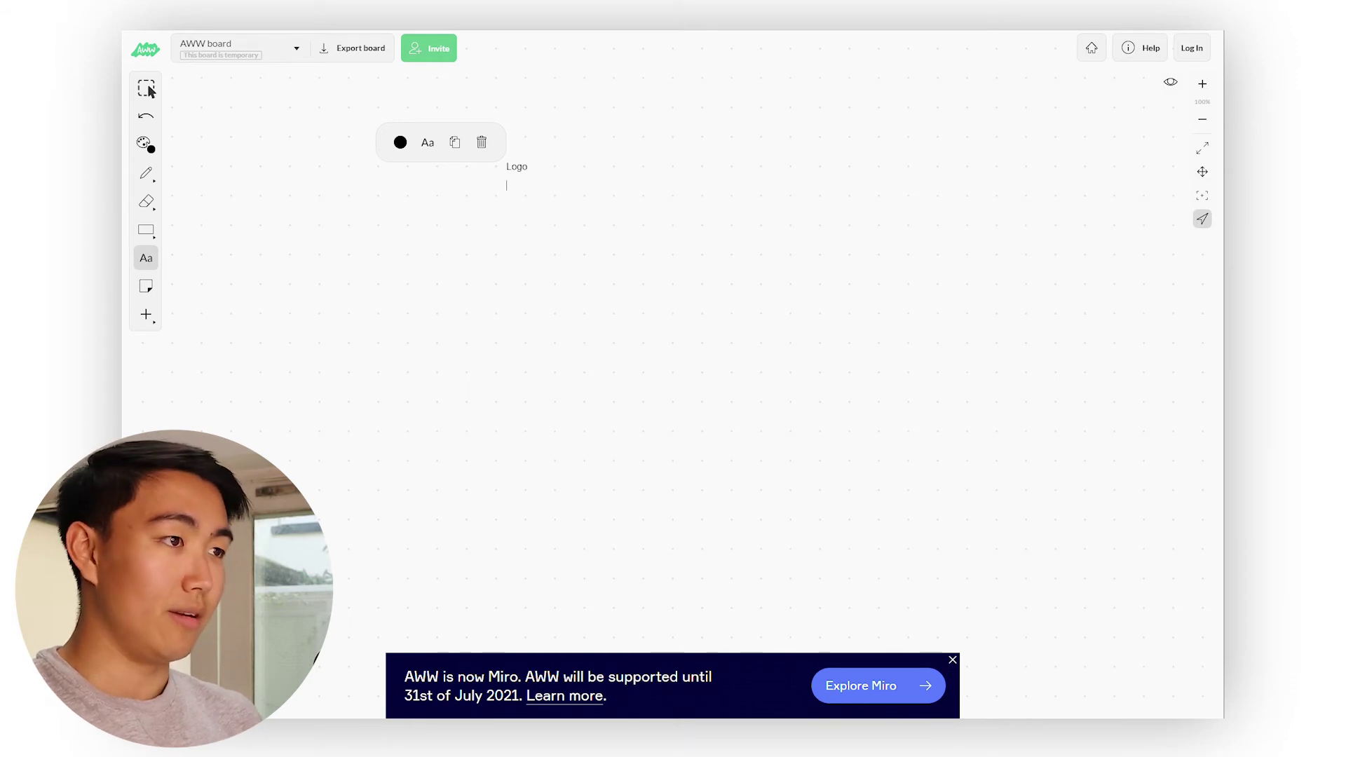
pyautogui.write('Banner')
pyautogui.press('Return')
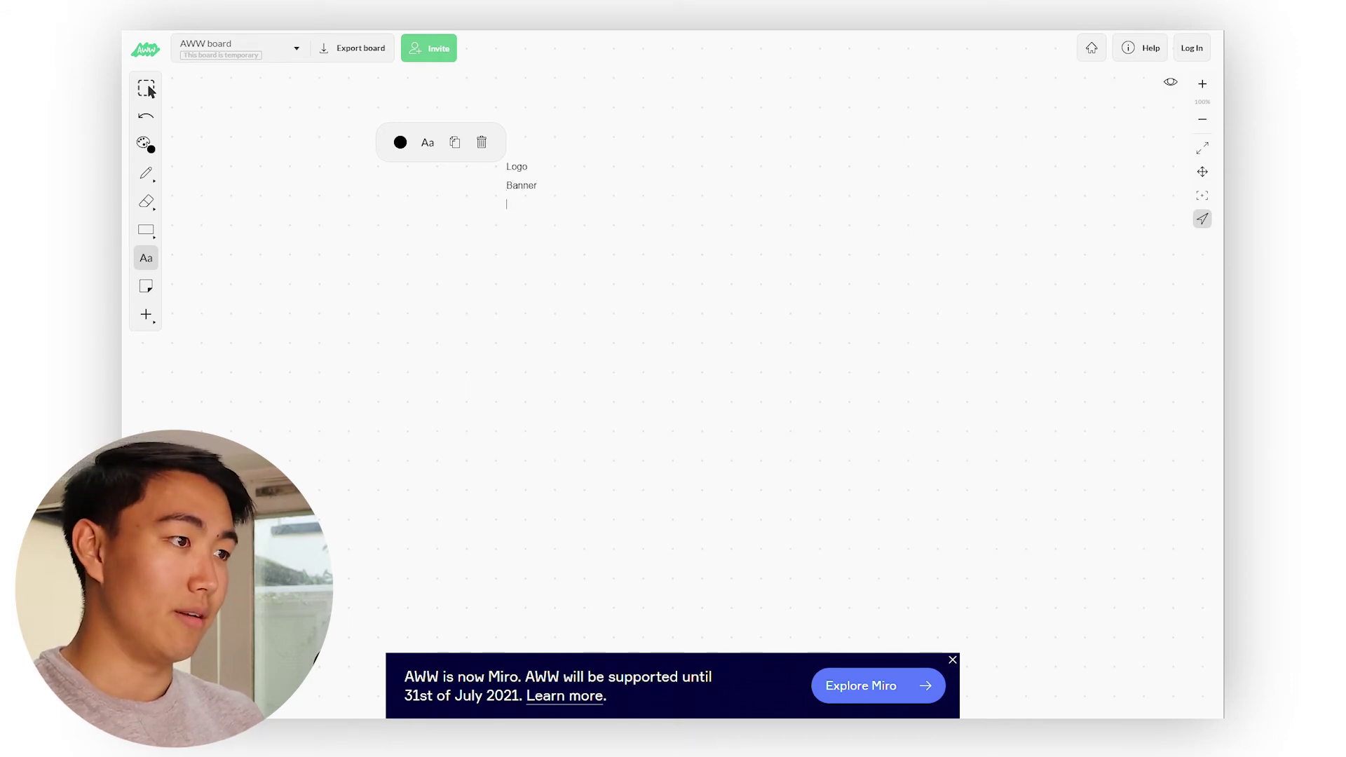
pyautogui.write('CTA')
pyautogui.press('Return')
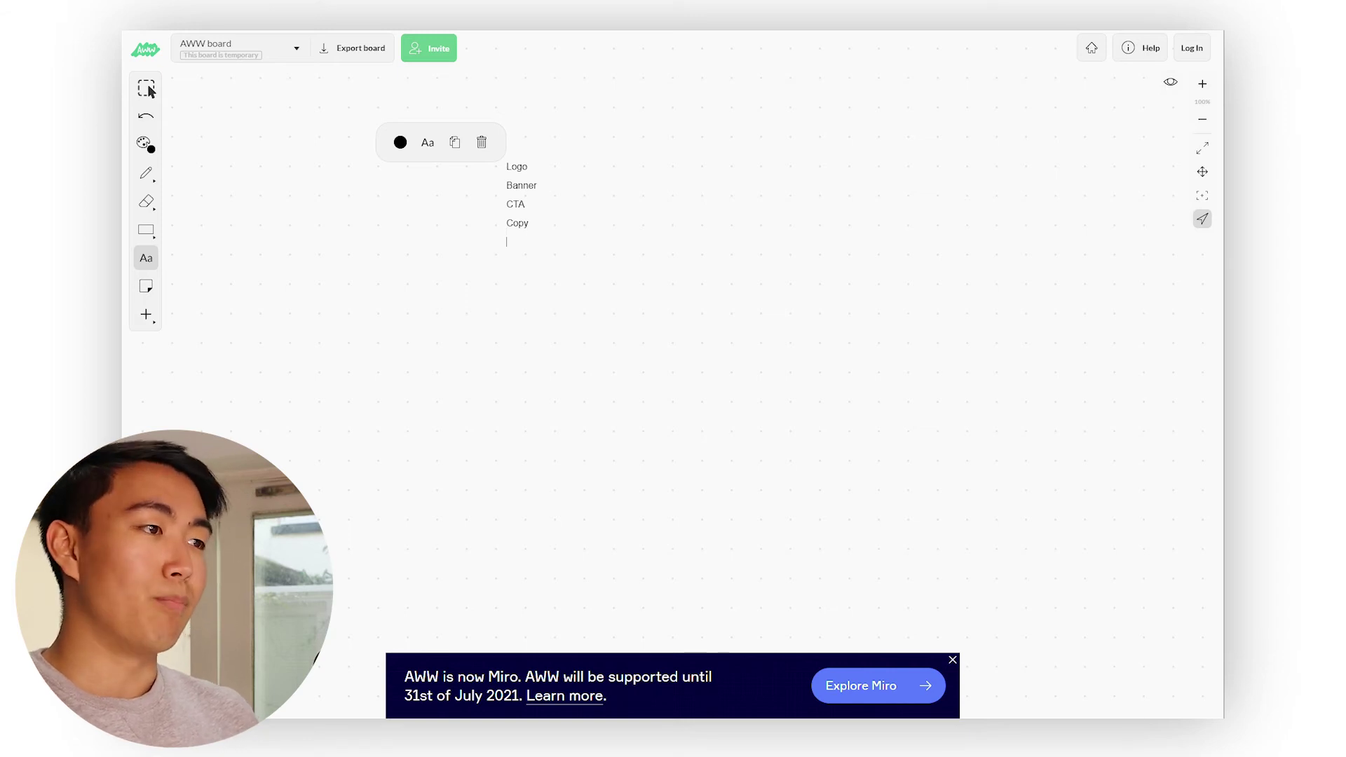
# Insert a Footer line directly below CTA, with blank lines separating it from Copy
pyautogui.click(505, 222)
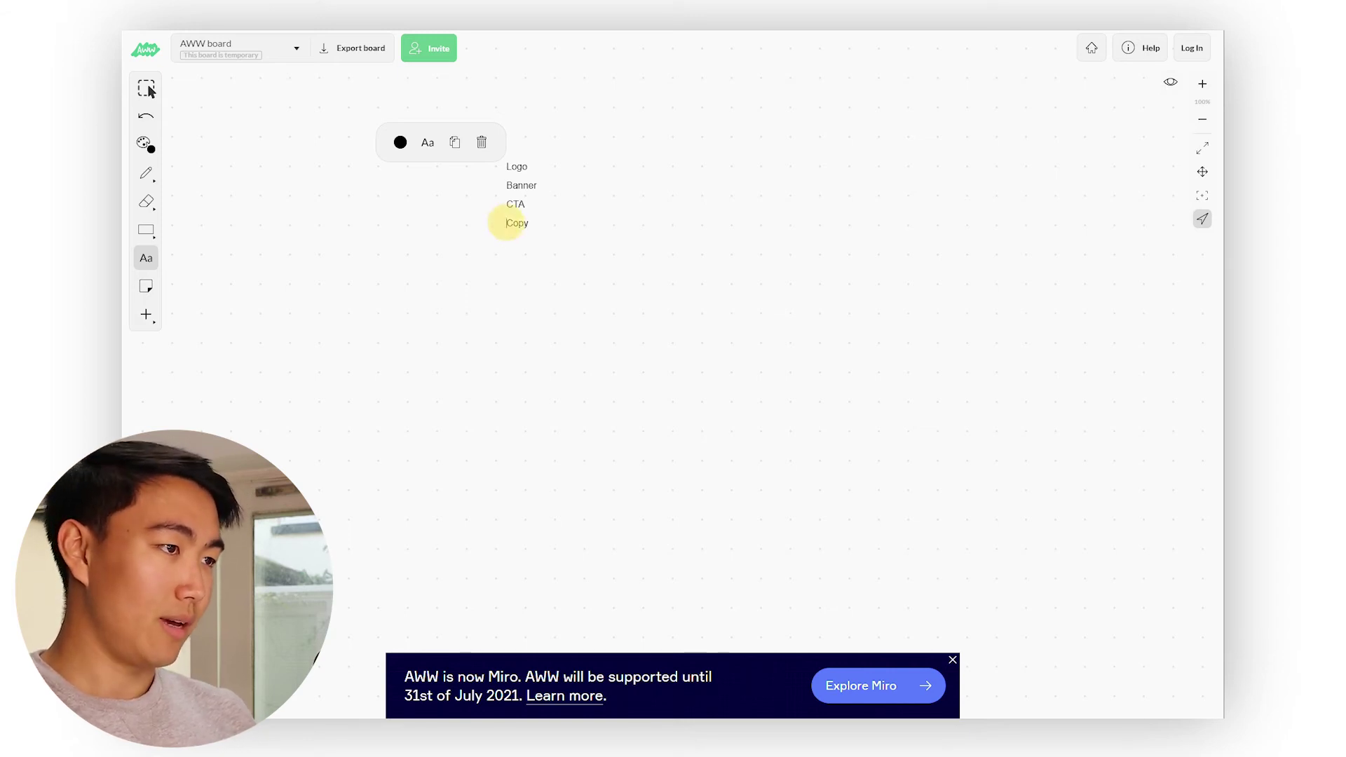
pyautogui.press('Return')
pyautogui.press('Return')
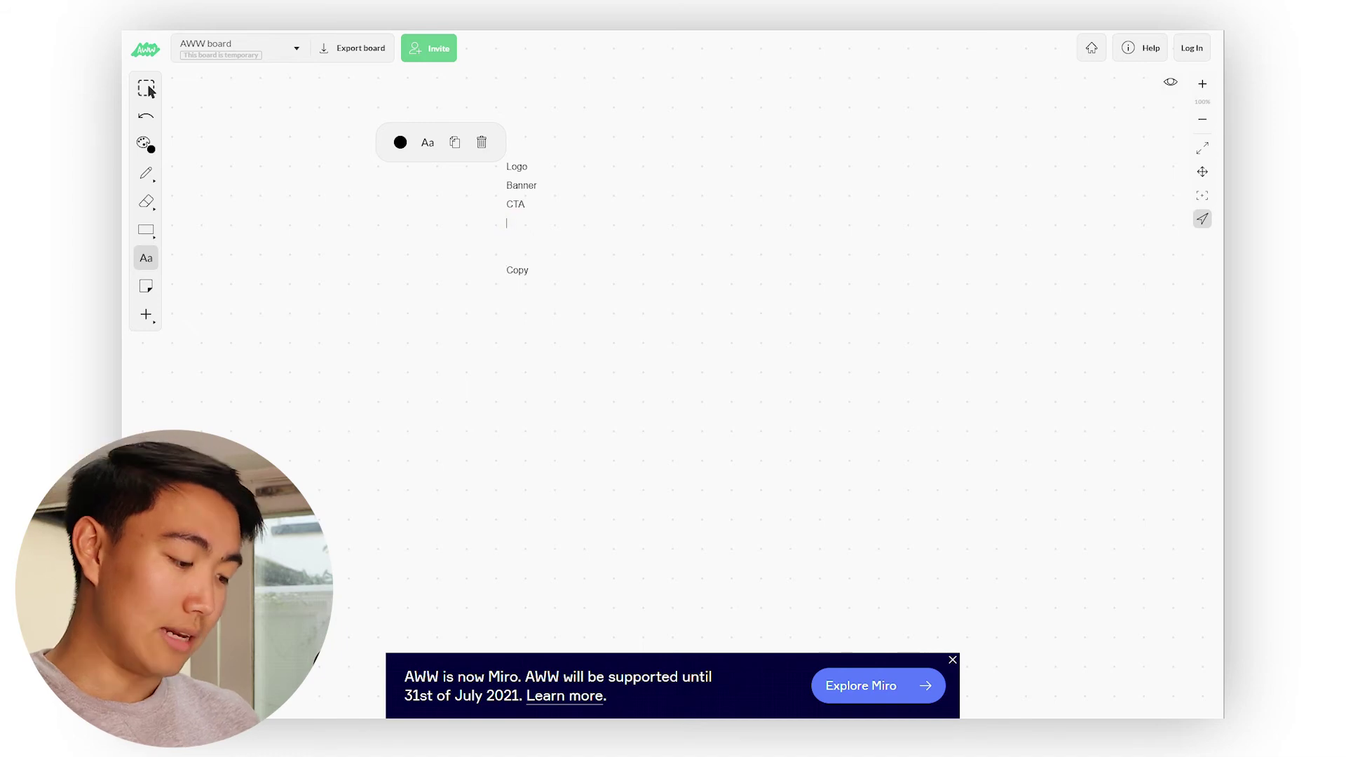
pyautogui.write('Footer')
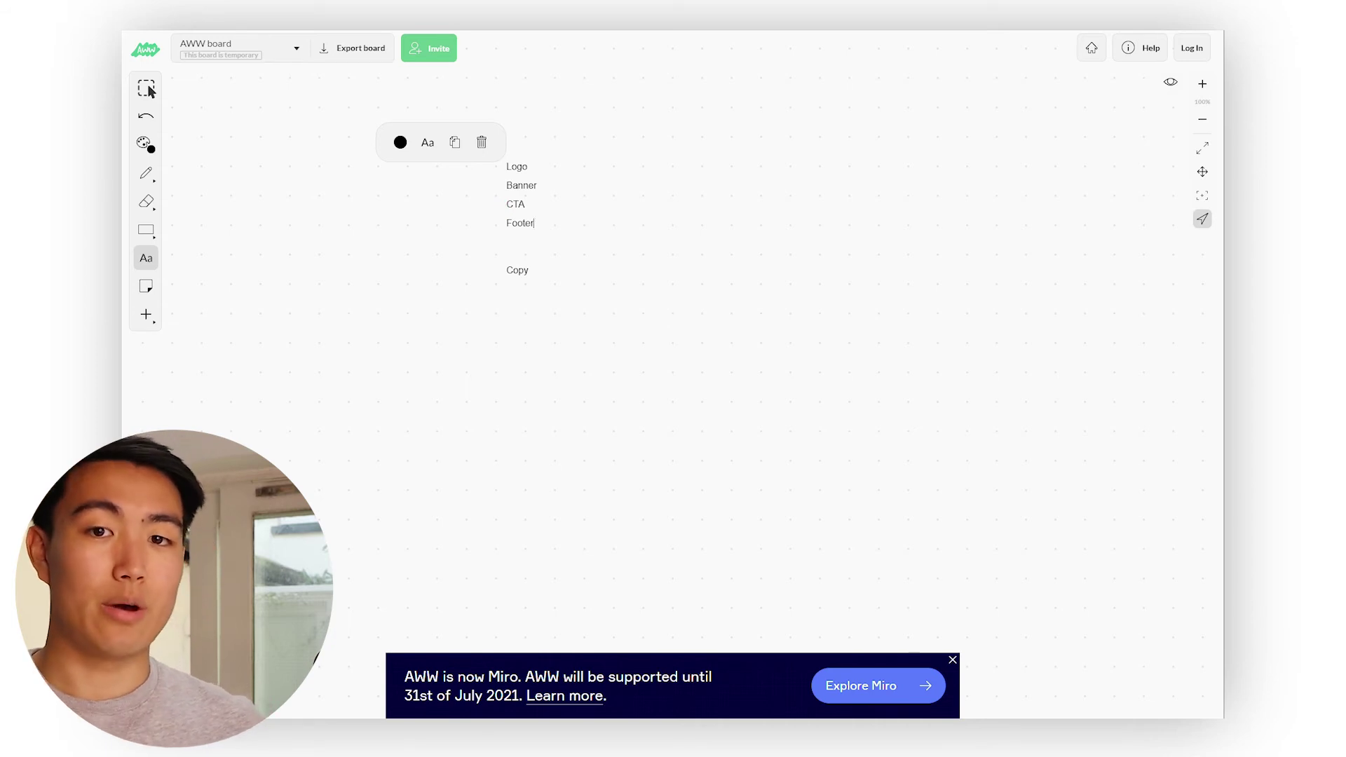
# Add the lines "Dynamic Products" and "Static Products" below Copy in the text note
pyautogui.click(533, 278)
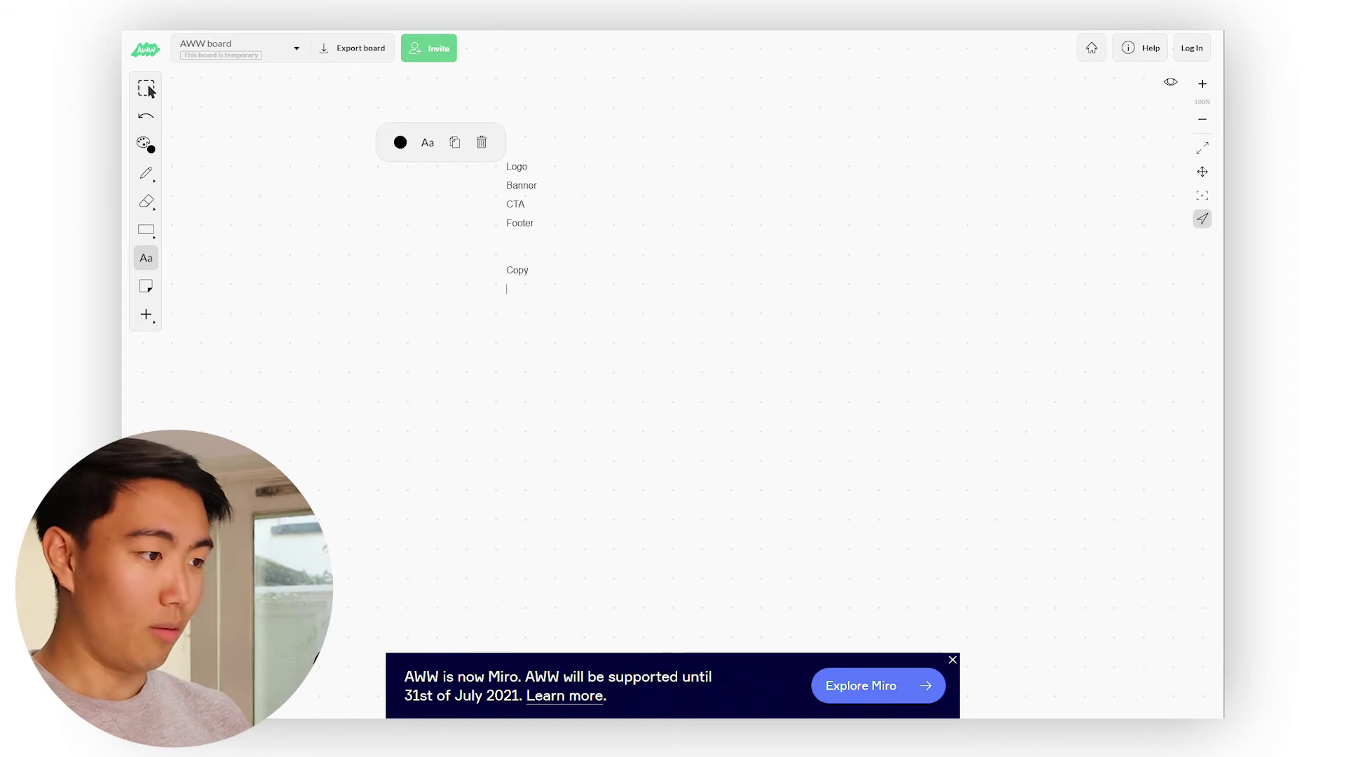
pyautogui.write('Dynamic')
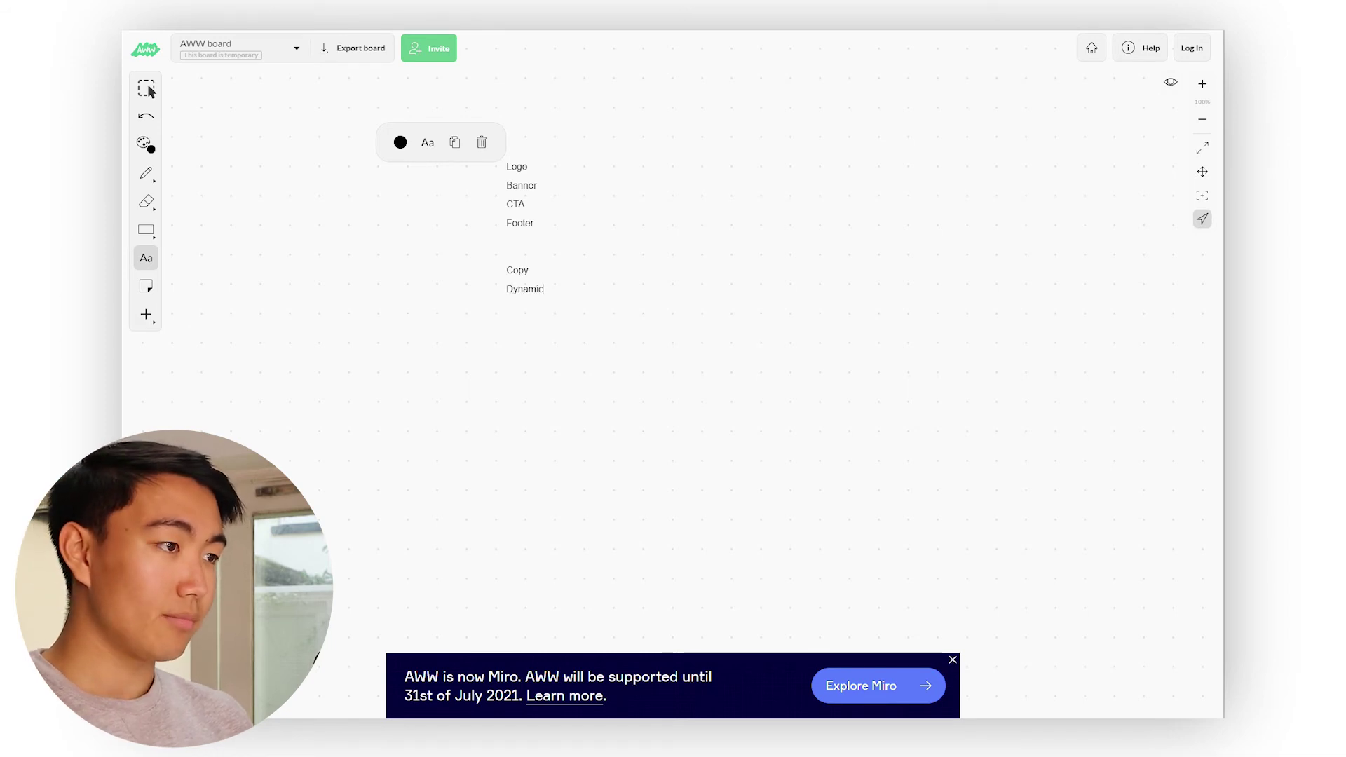
pyautogui.write(' Products')
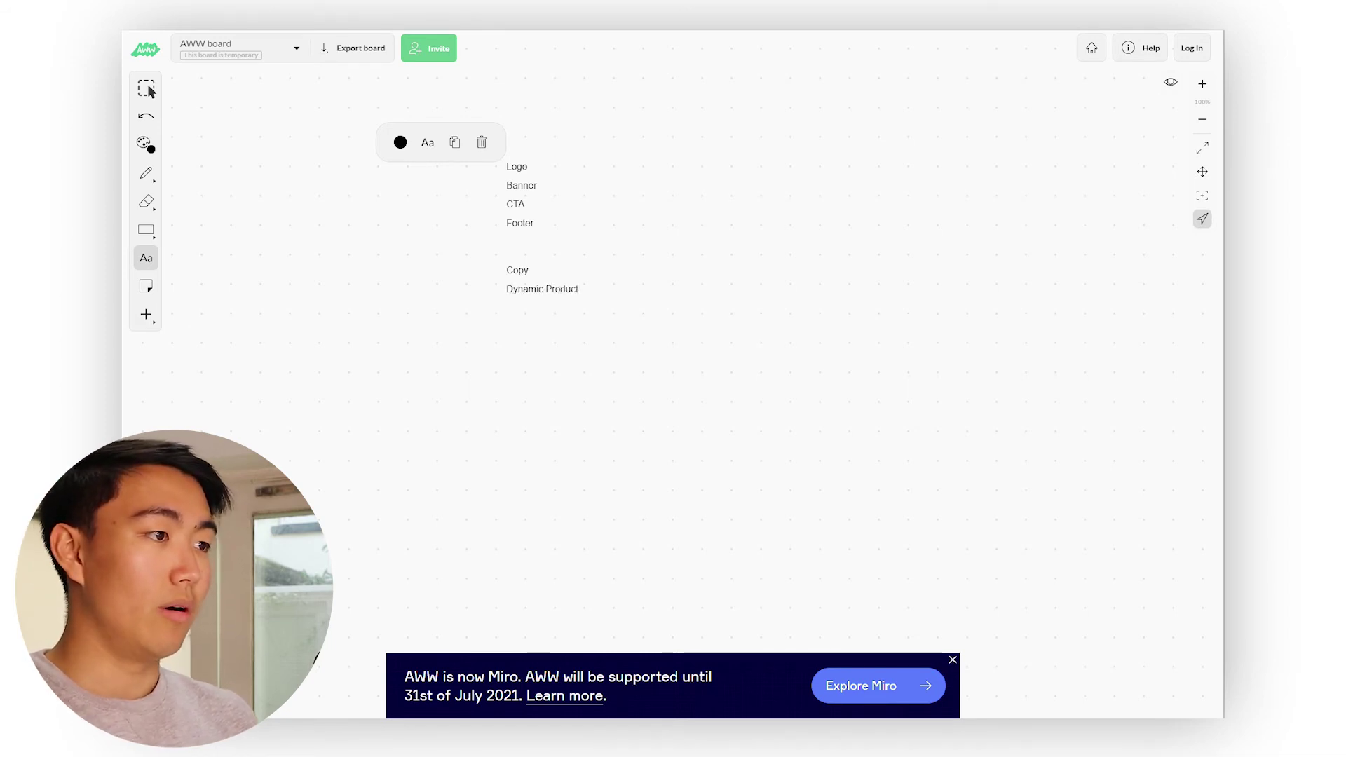
pyautogui.press('Return')
pyautogui.write('Static')
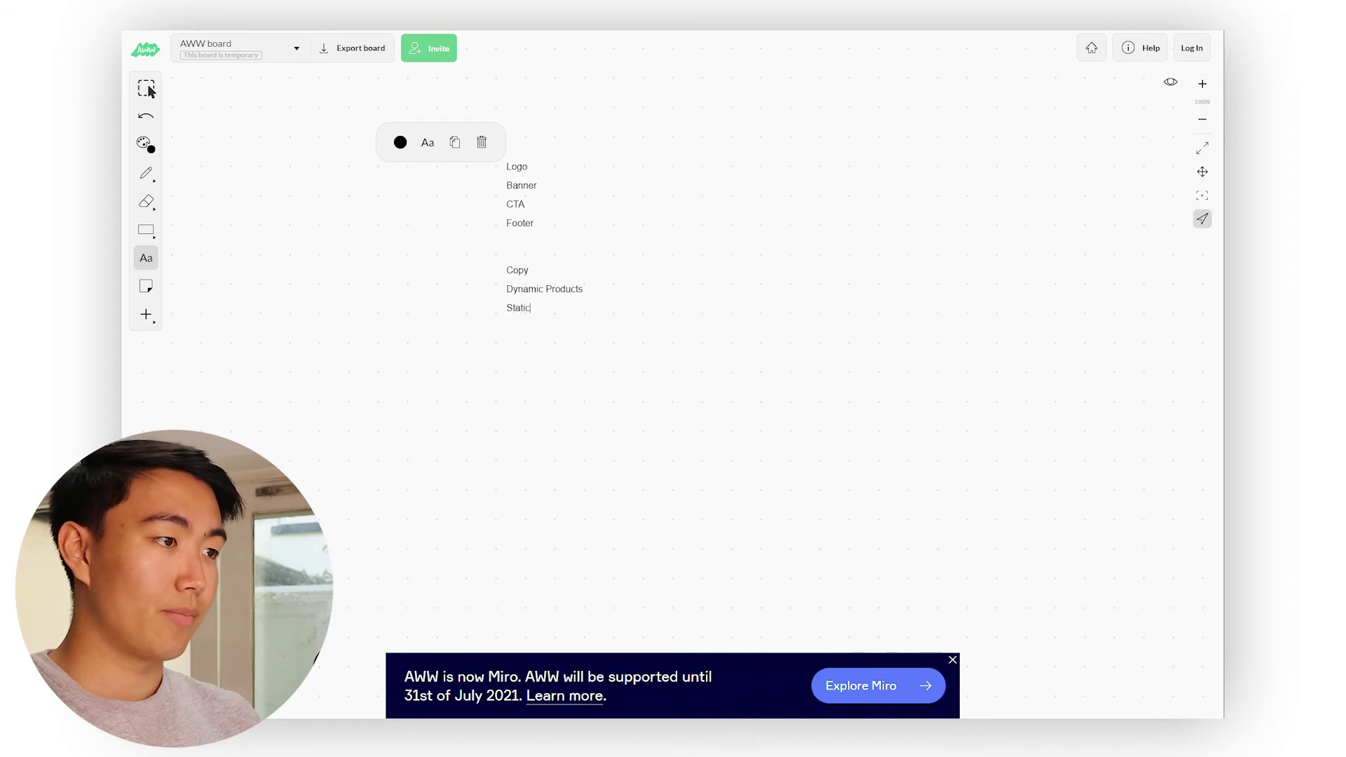
pyautogui.write(' Product')
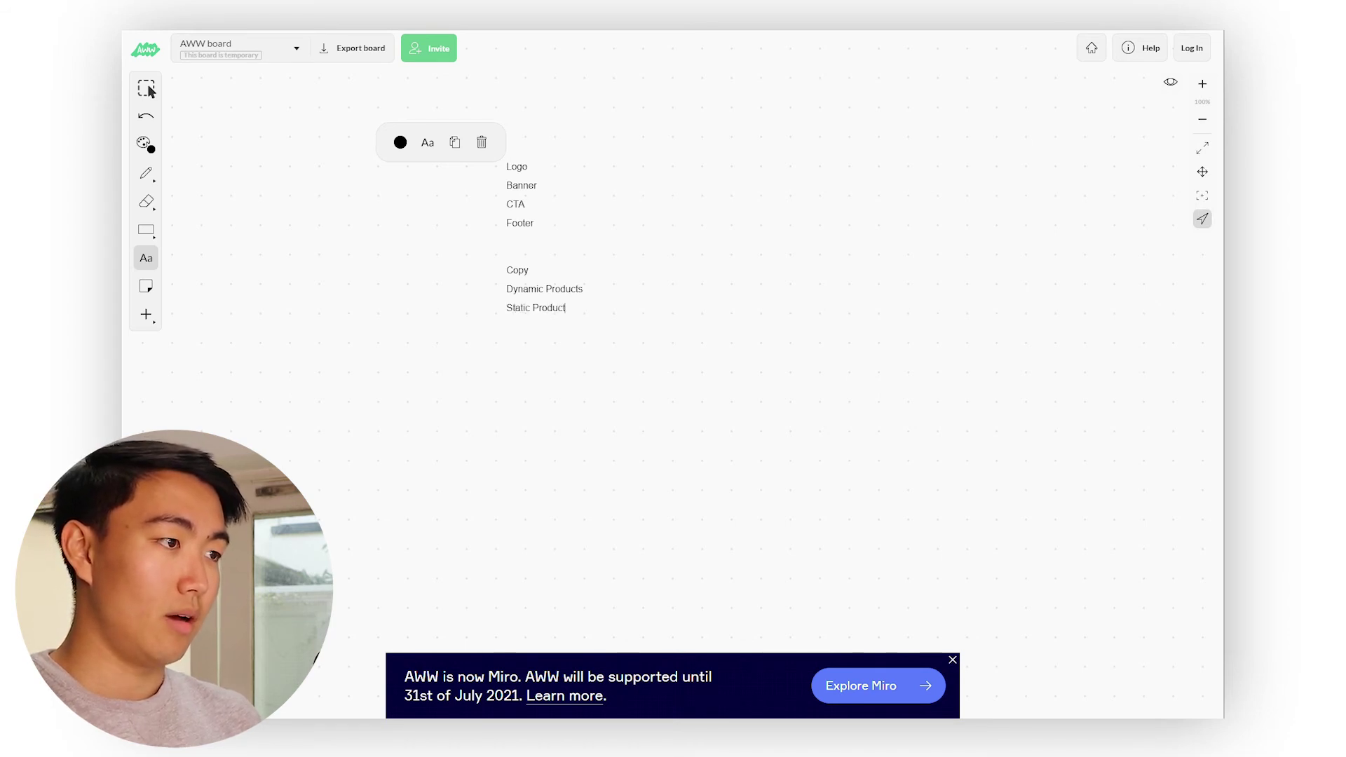
pyautogui.write('s')
pyautogui.press('Return')
# Extend the text note with the lines "UGC" and "Reviews" below Static Products
pyautogui.write('User')
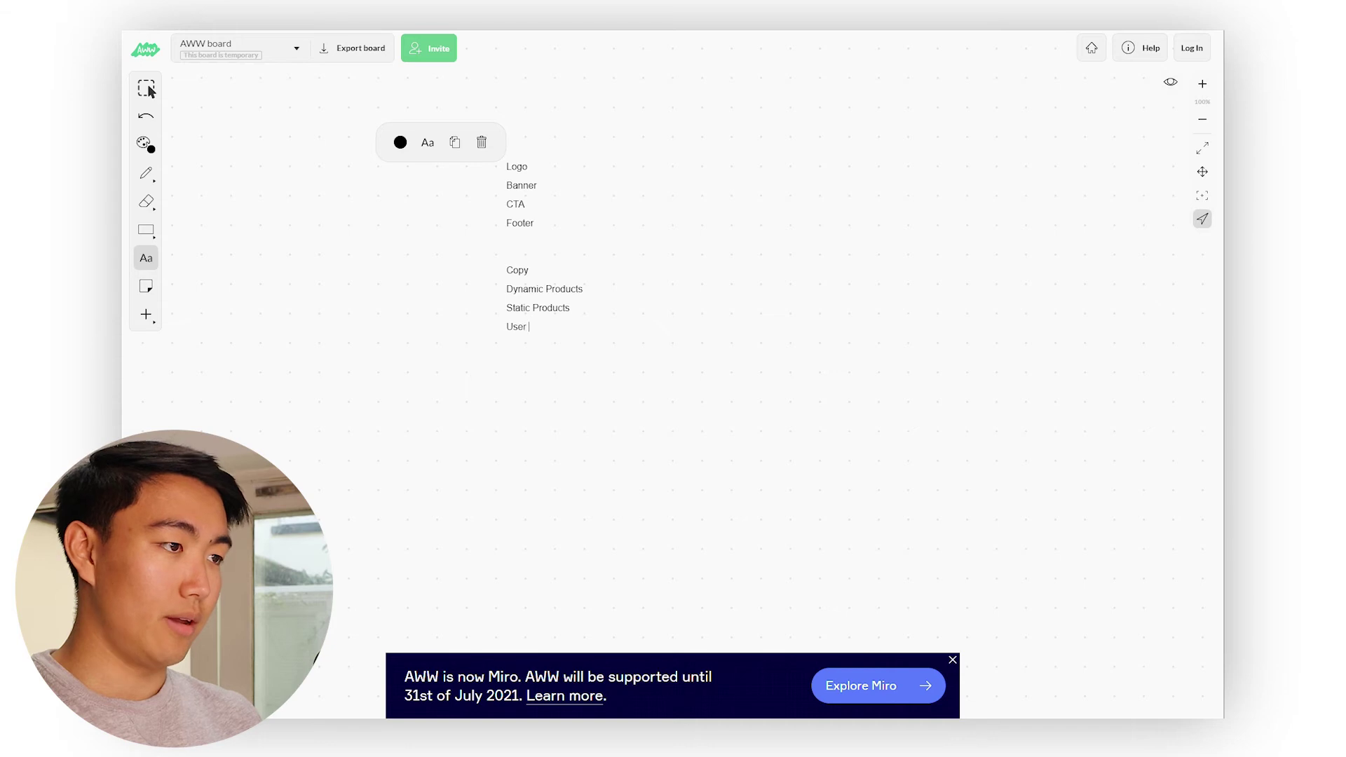
pyautogui.press('BackSpace')
pyautogui.press('BackSpace')
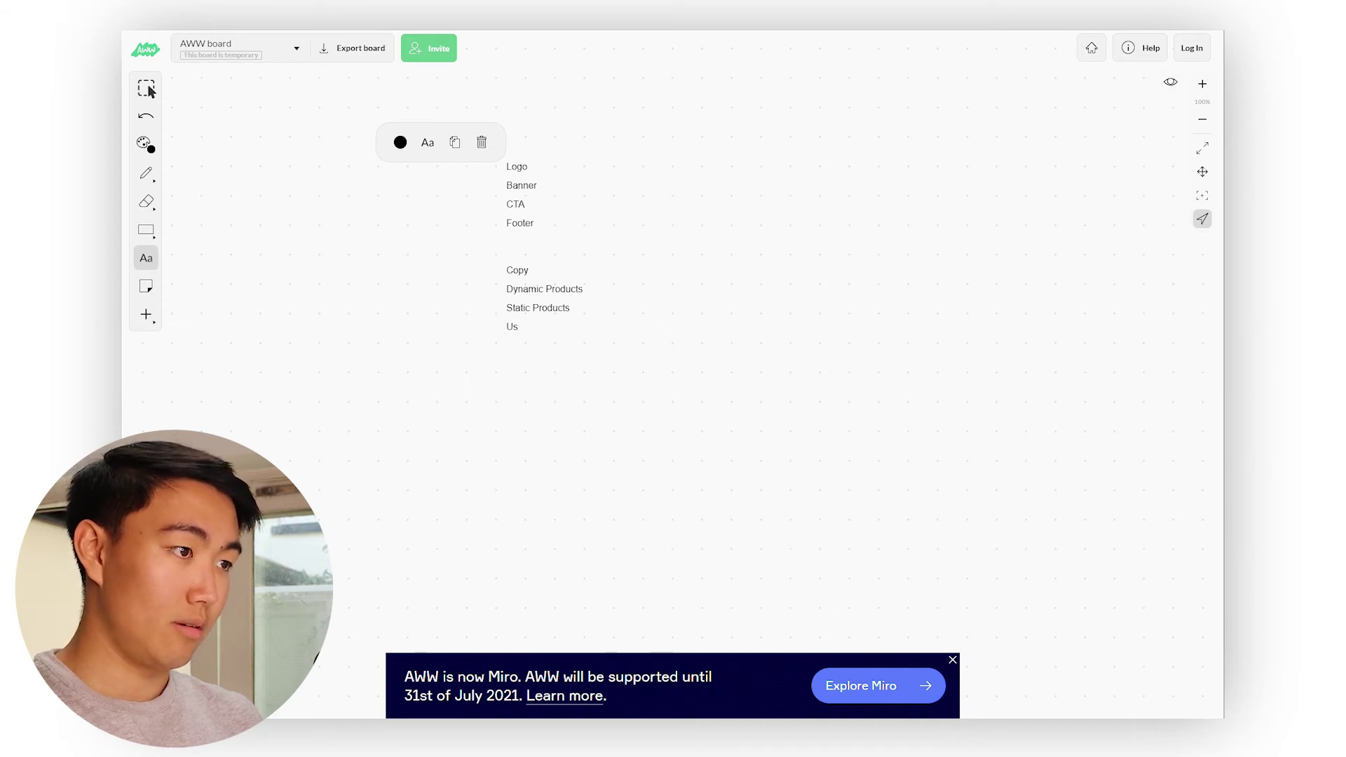
pyautogui.press('BackSpace')
pyautogui.write('GC')
pyautogui.press('Return')
pyautogui.write('Reviews')
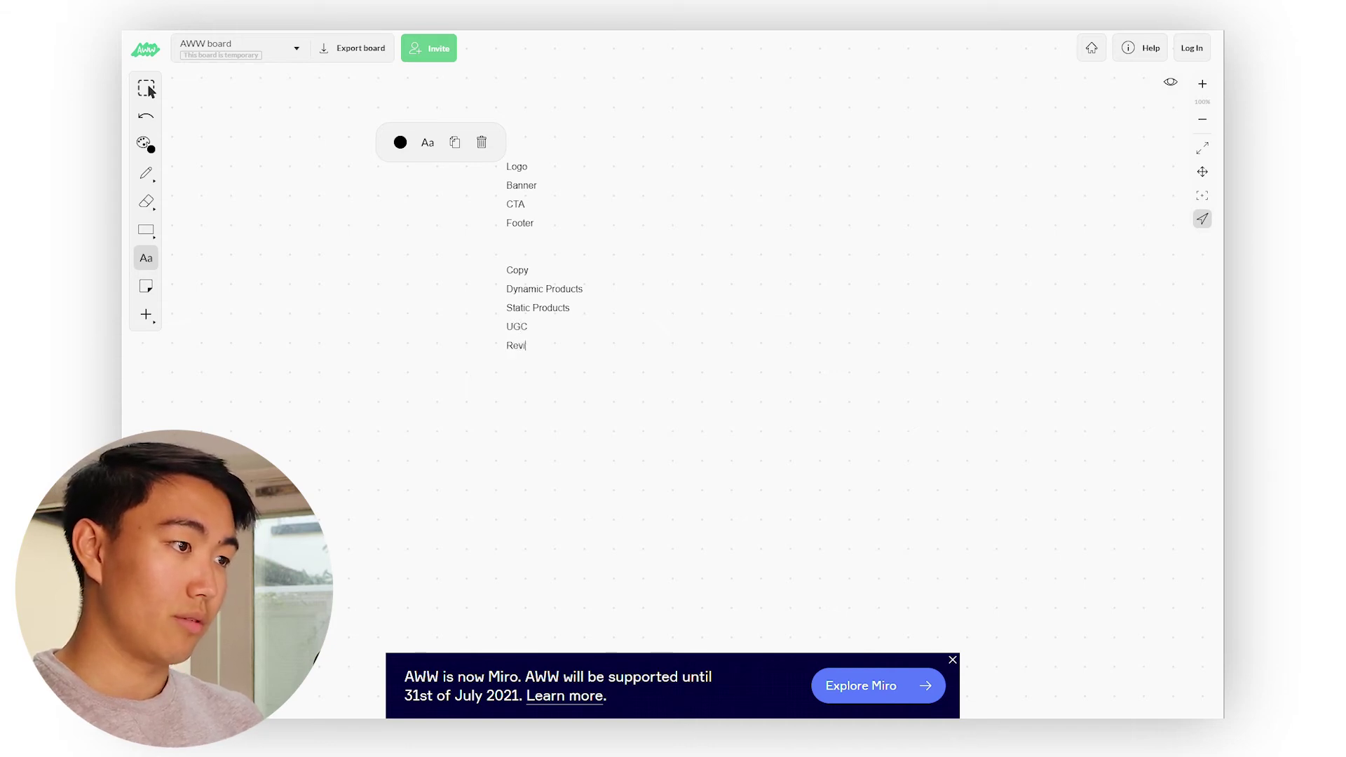
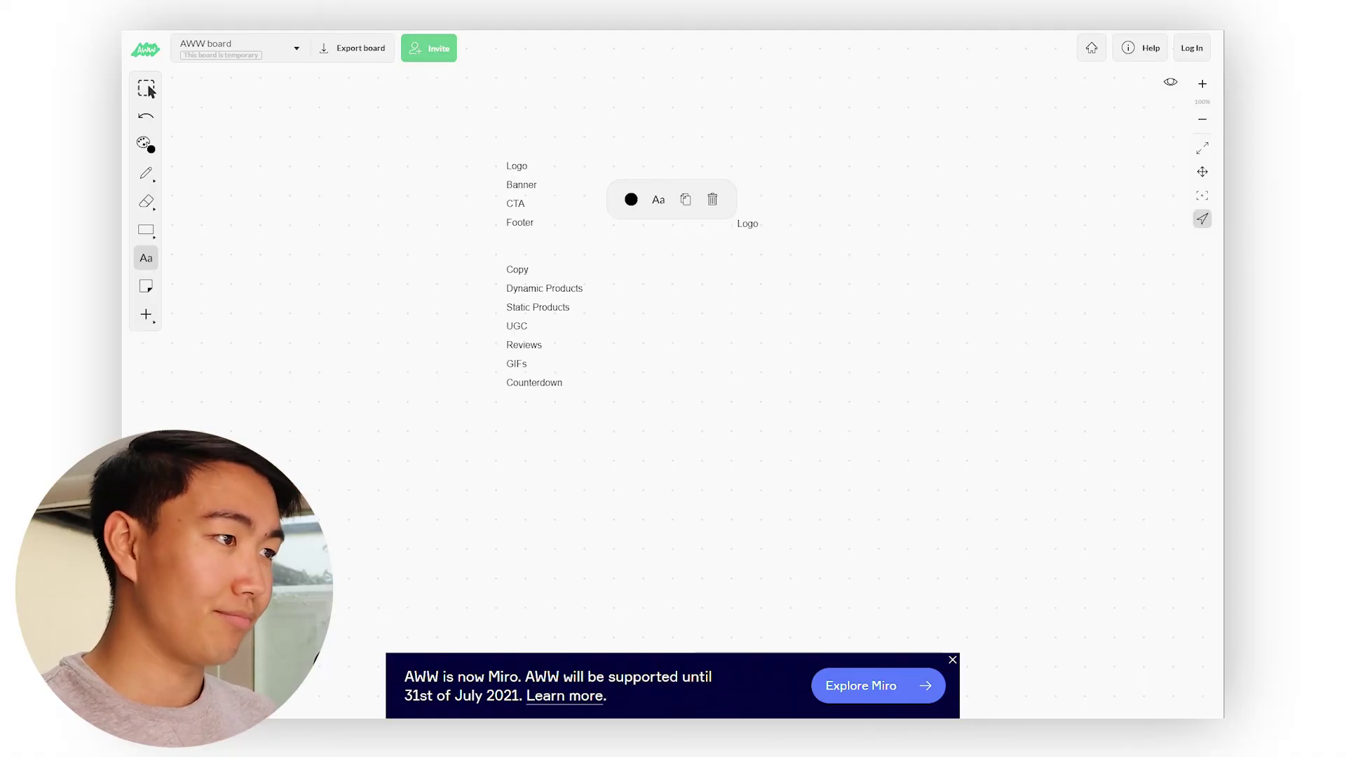
# Below Logo in the second text note, add the lines "Banner - Community driven captions" and "CTA"
pyautogui.write('Ba')
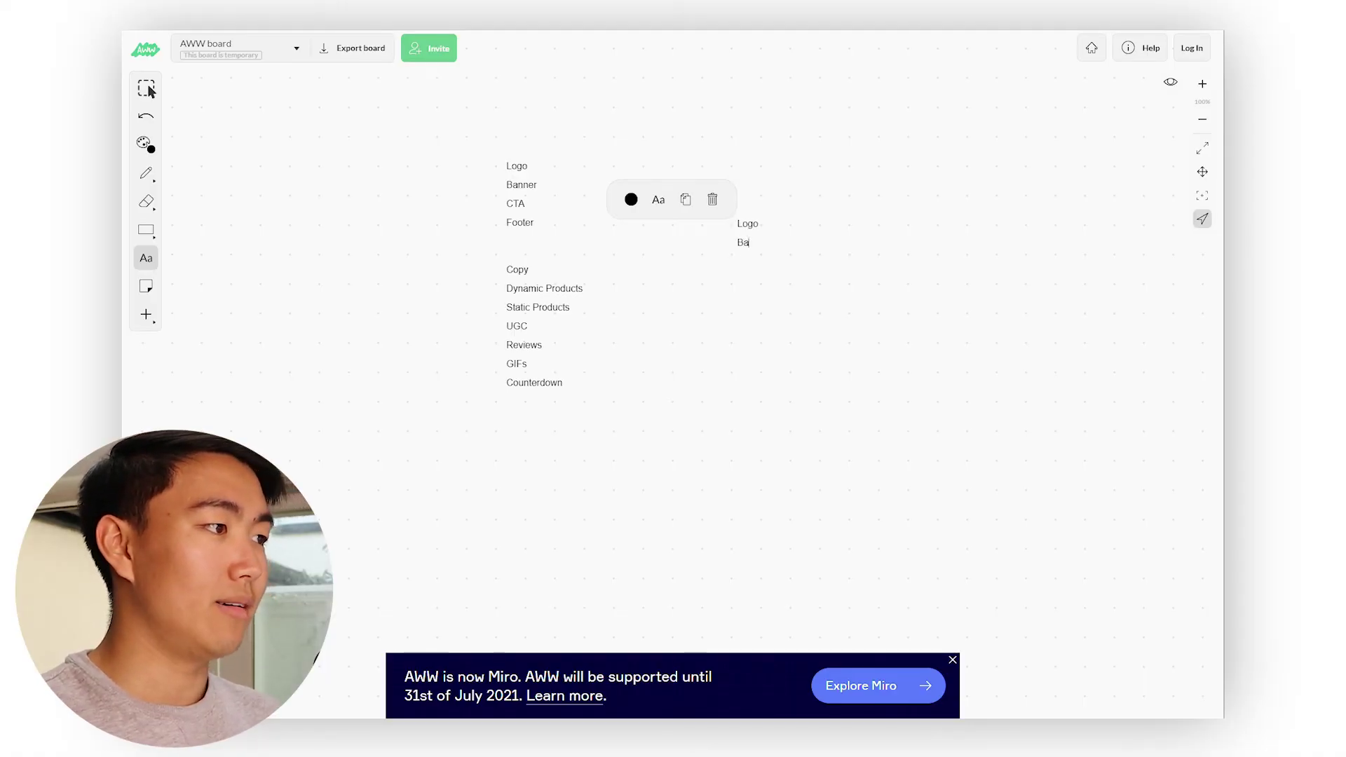
pyautogui.write('nner - ')
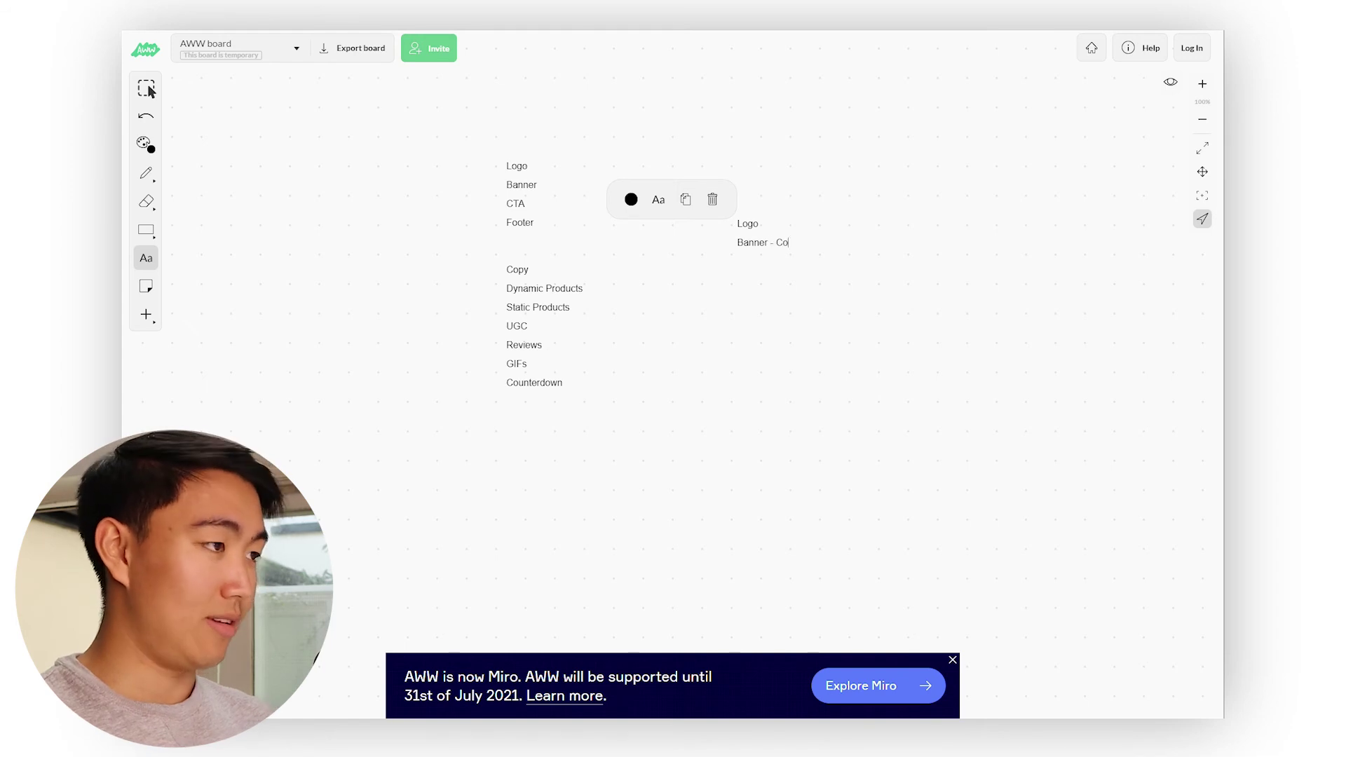
pyautogui.write('Community drive')
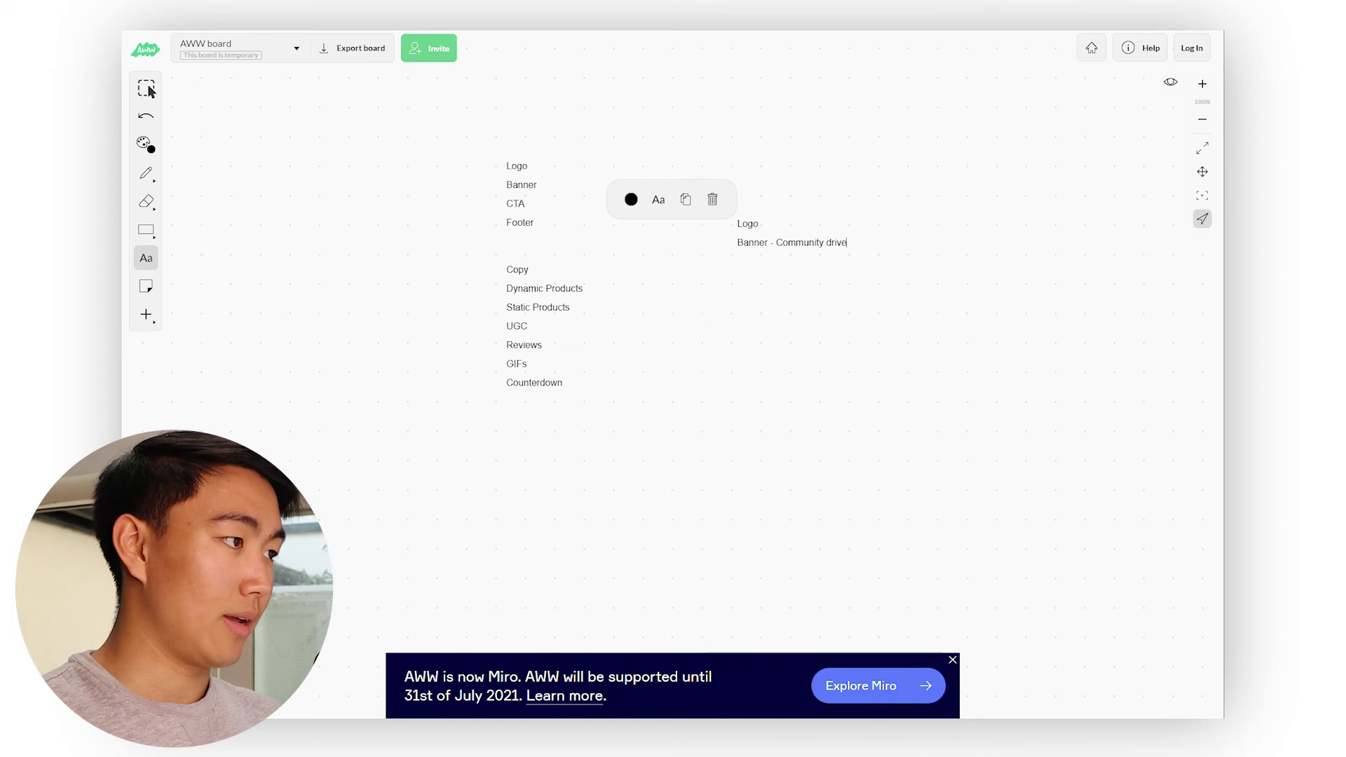
pyautogui.write('n captions')
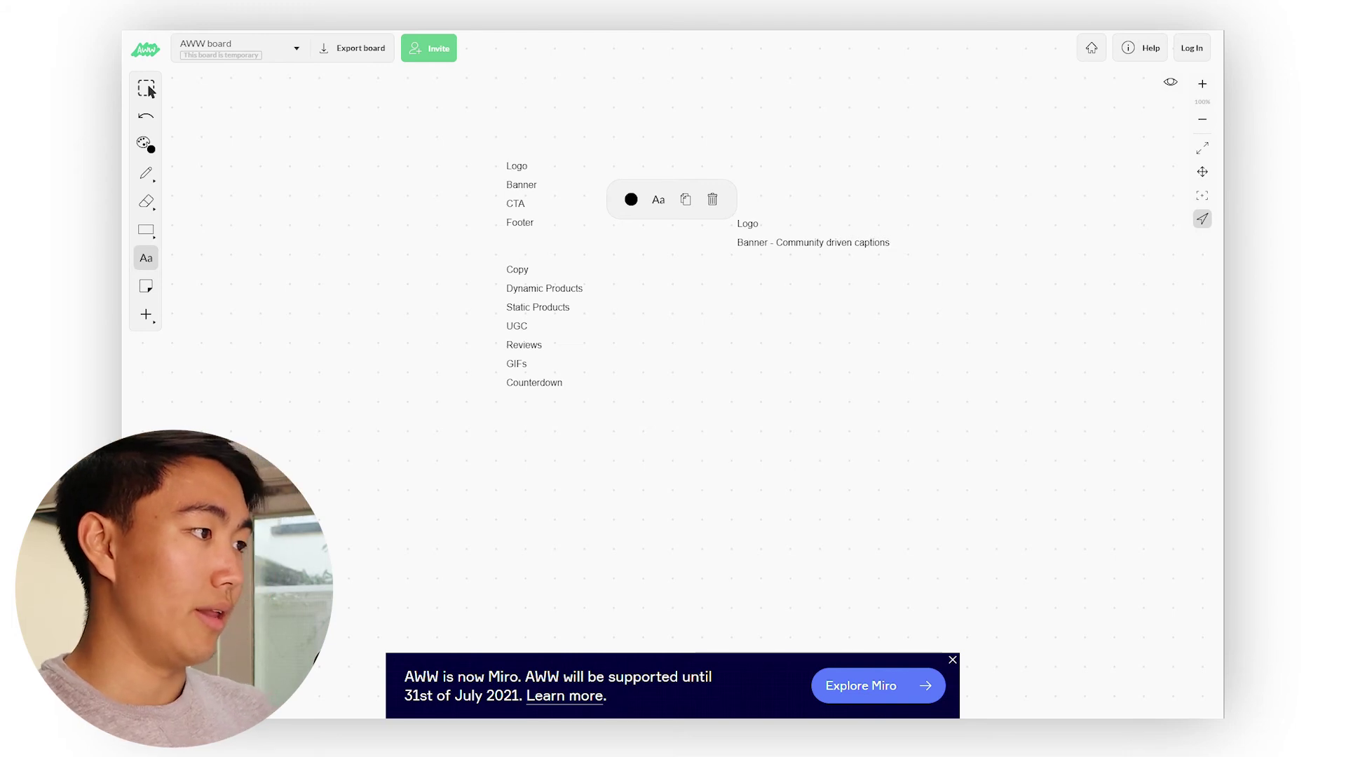
pyautogui.write('CTA')
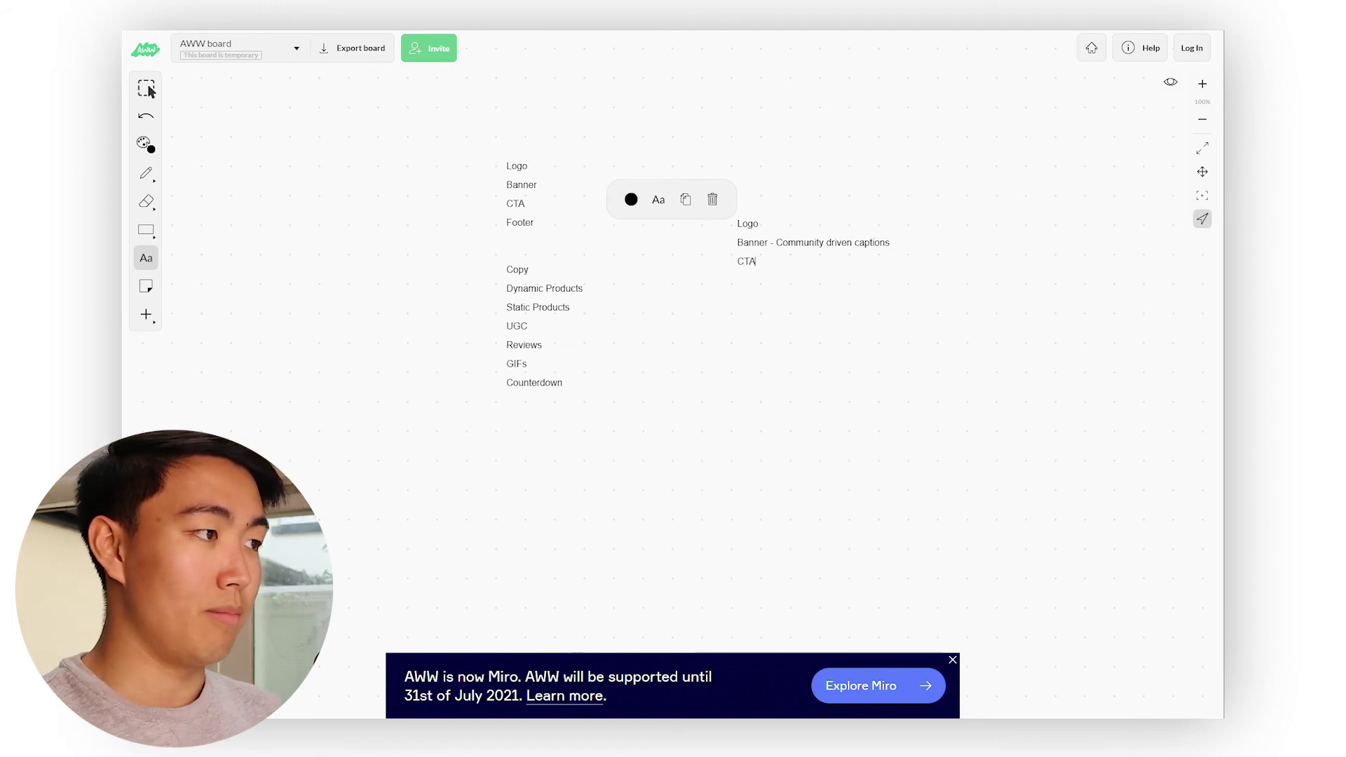
# Extend the second note's CTA line with "-> SM links, Reviews" and add the line 'Copy -> "trusted by 500,000+"' below it
pyautogui.write(' 0')
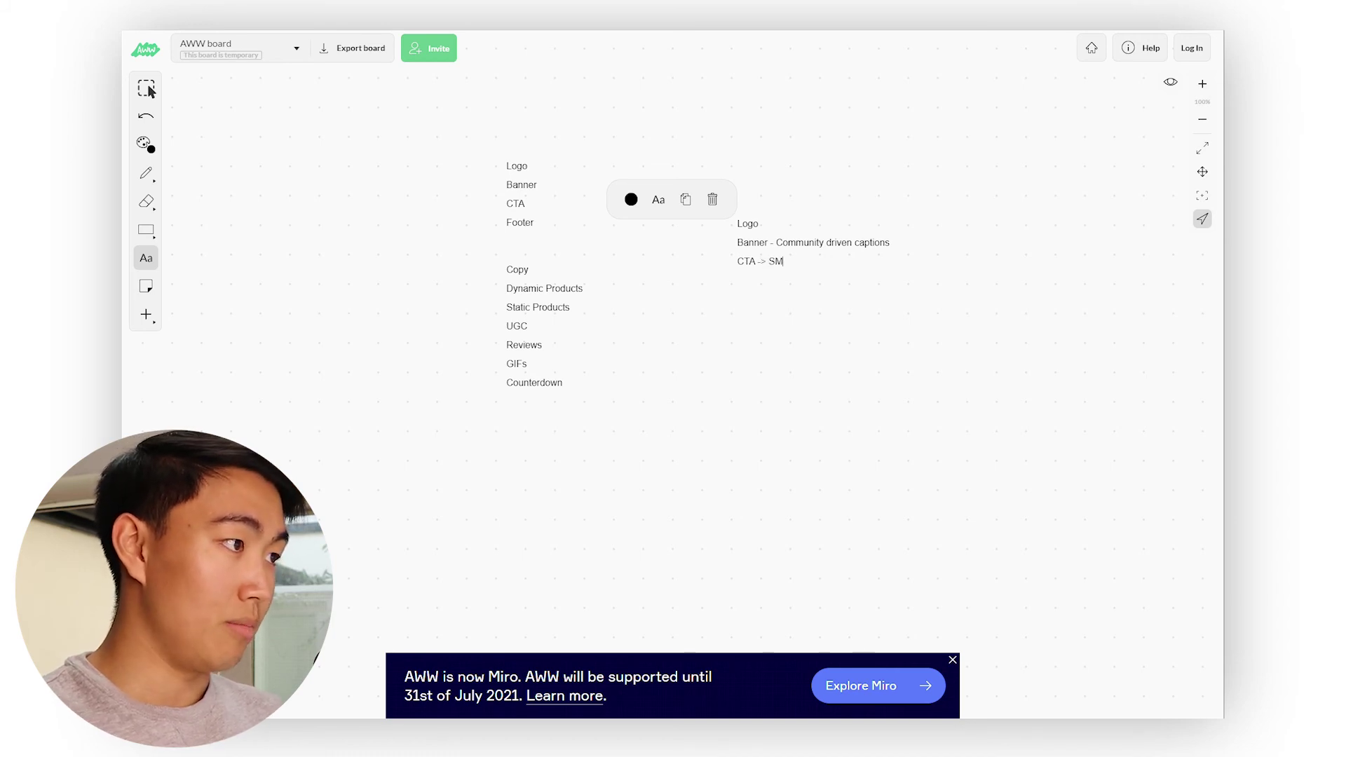
pyautogui.write('> SM links, Revie')
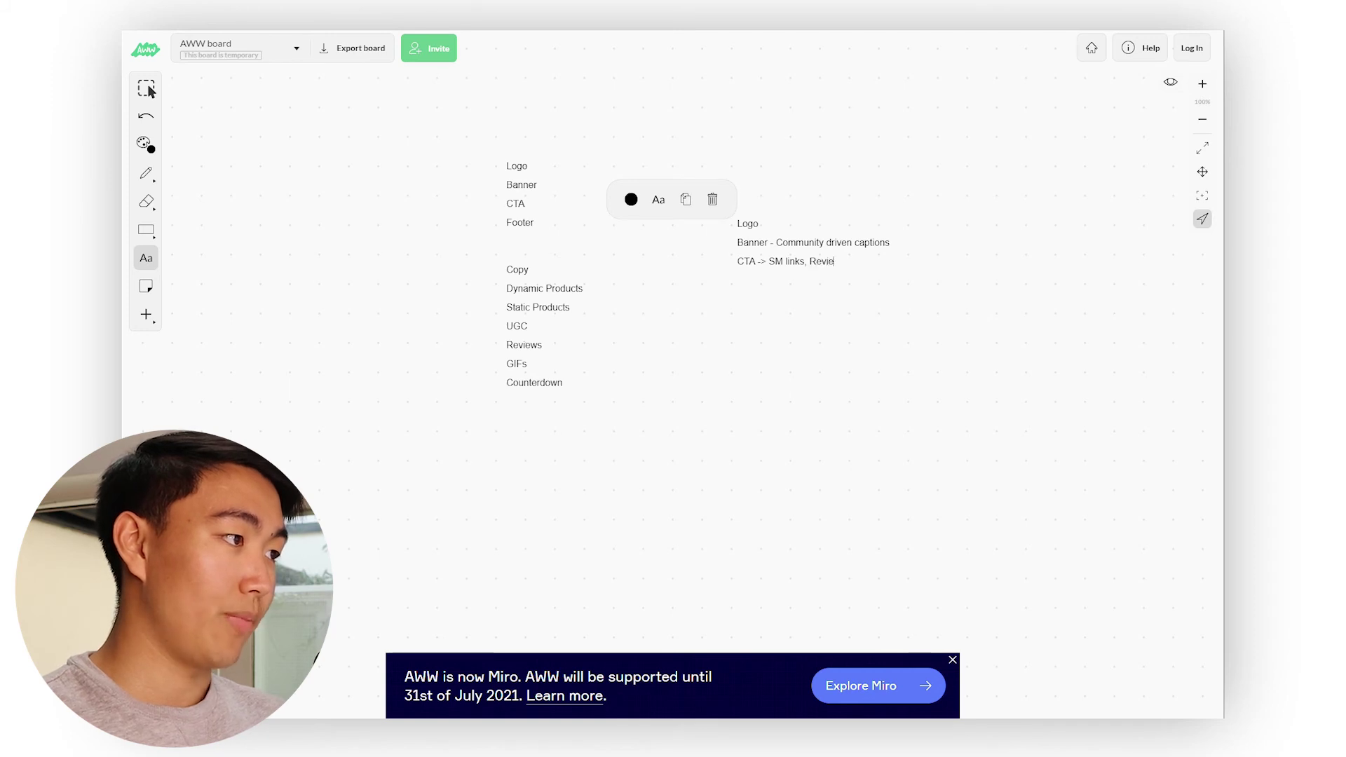
pyautogui.write('O')
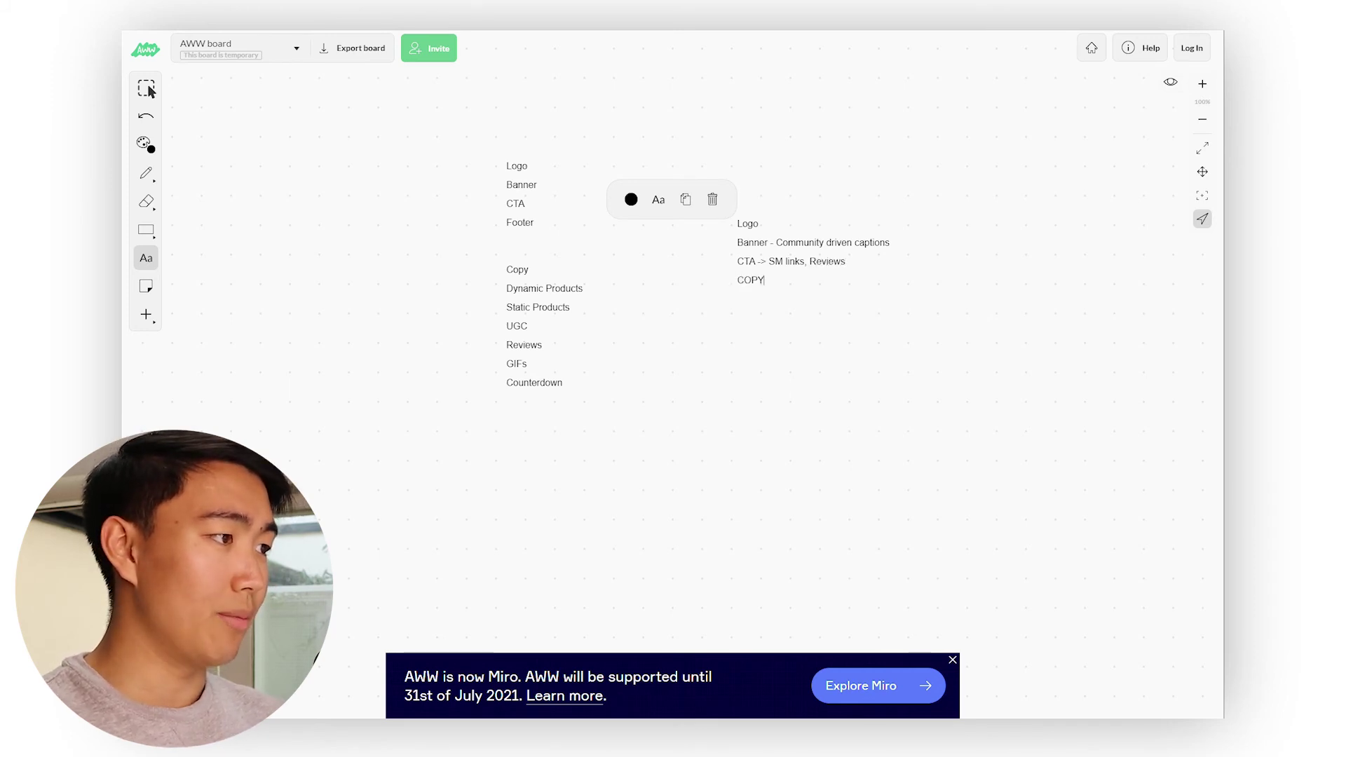
pyautogui.write('py -')
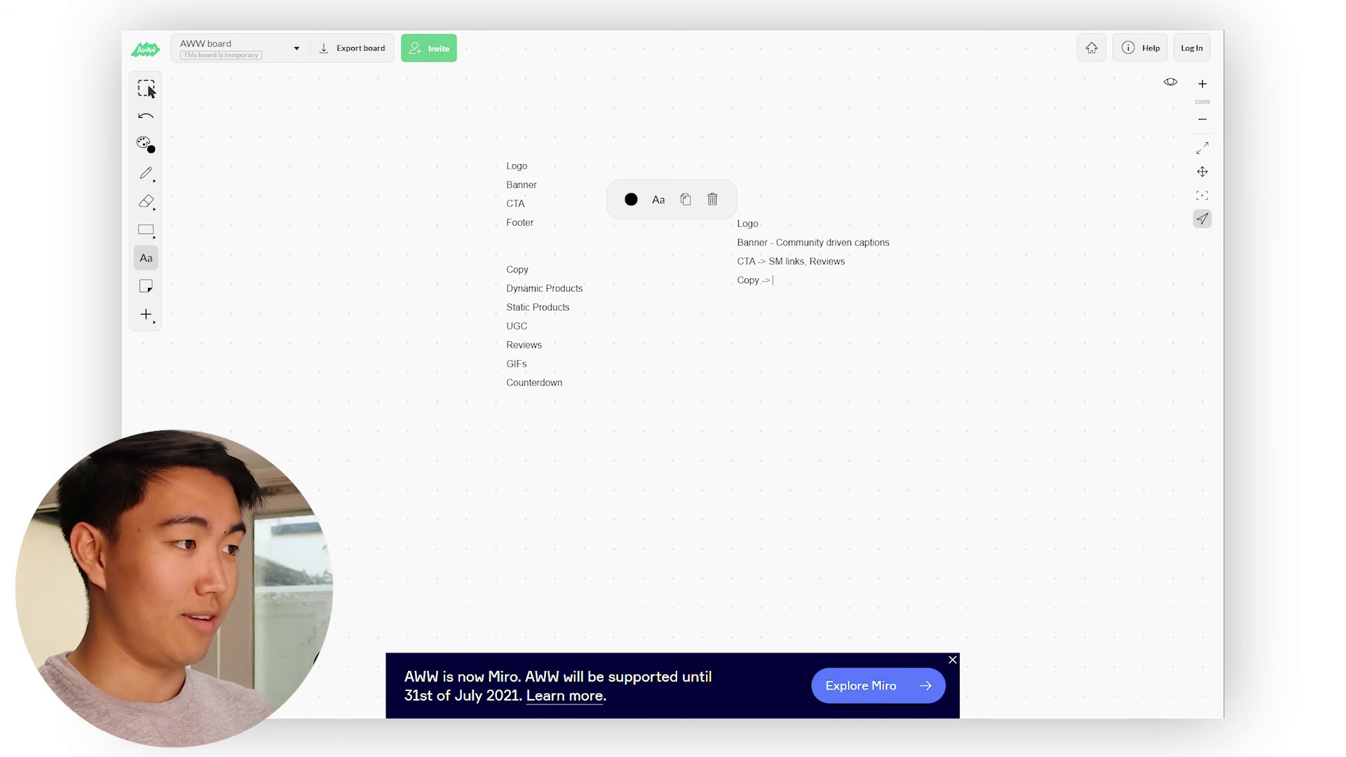
pyautogui.write('> "trusted by 500,000+')
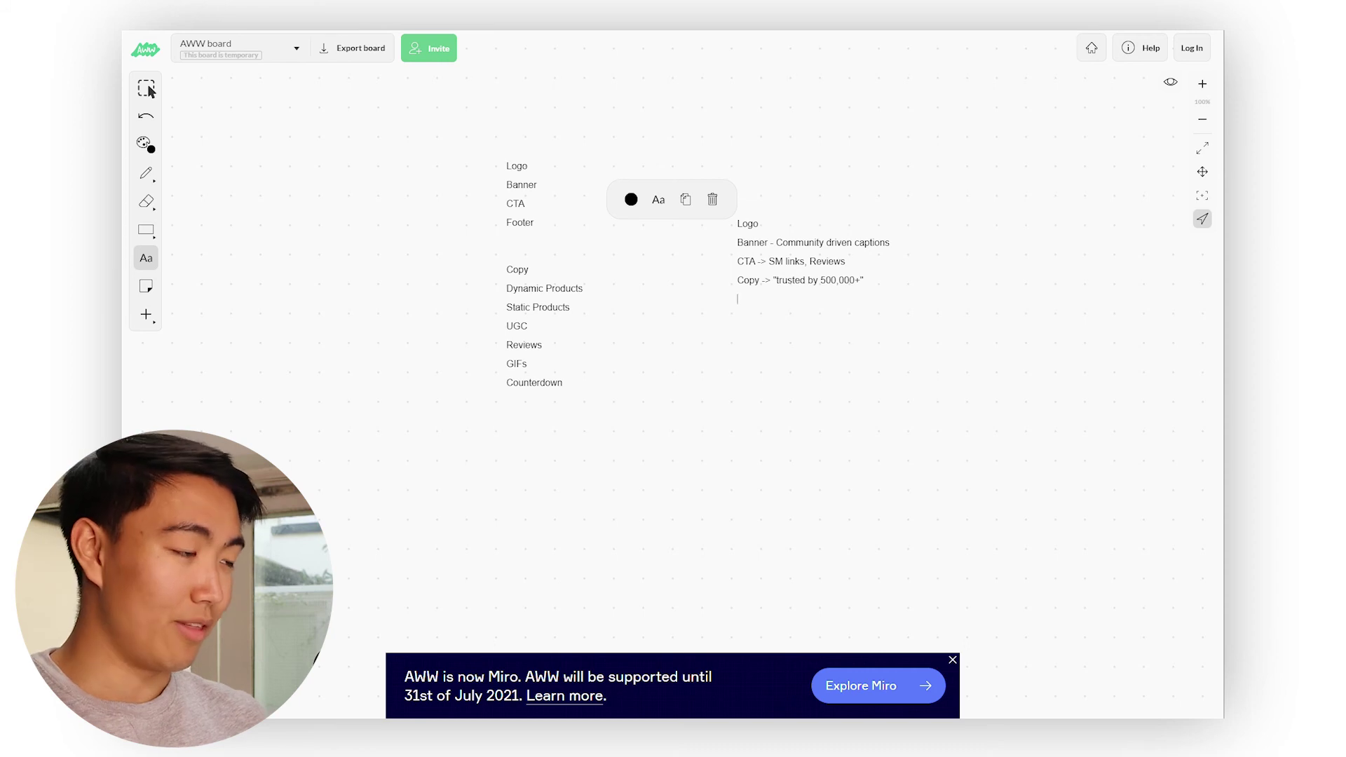
# Add the line "UGC (customer selfies)" below the Copy line in the second text note
pyautogui.press('Return')
pyautogui.write('UG')
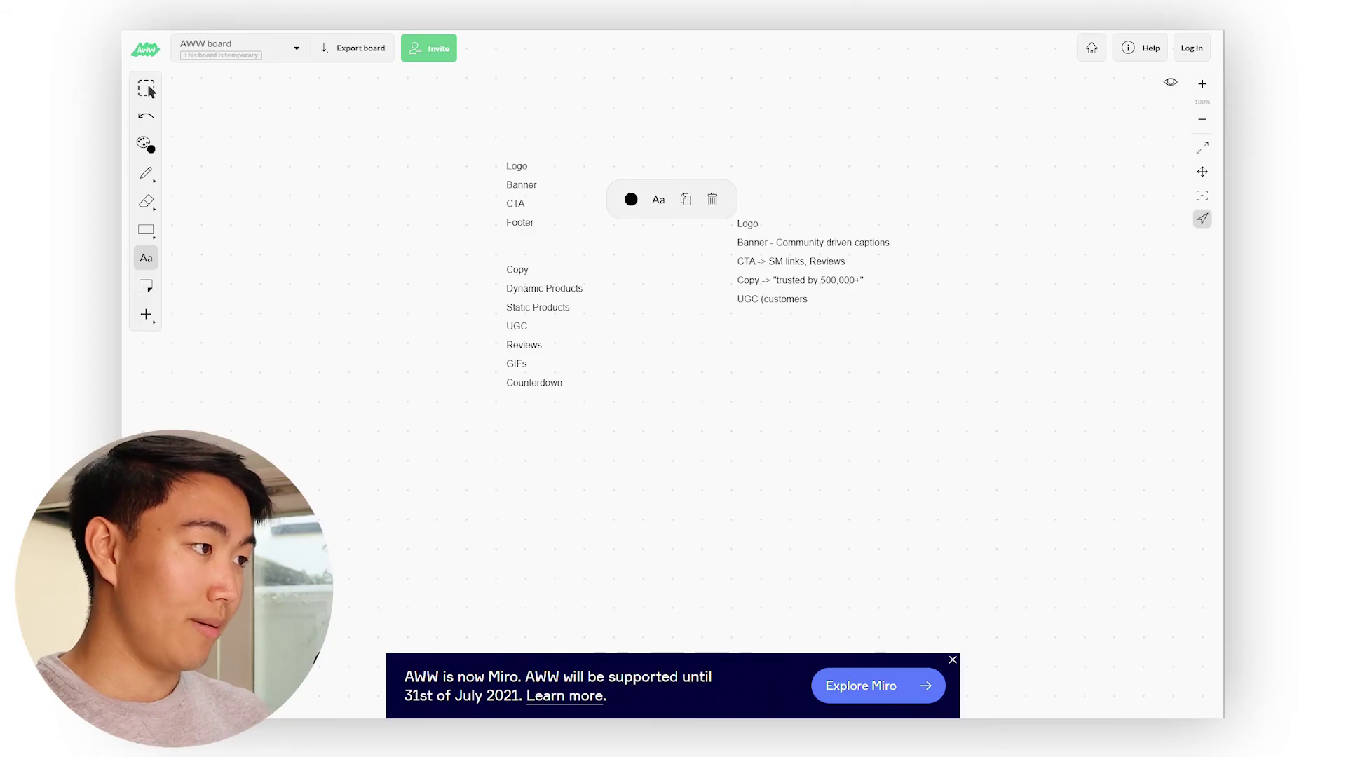
pyautogui.write('elfies)')
pyautogui.press('Return')
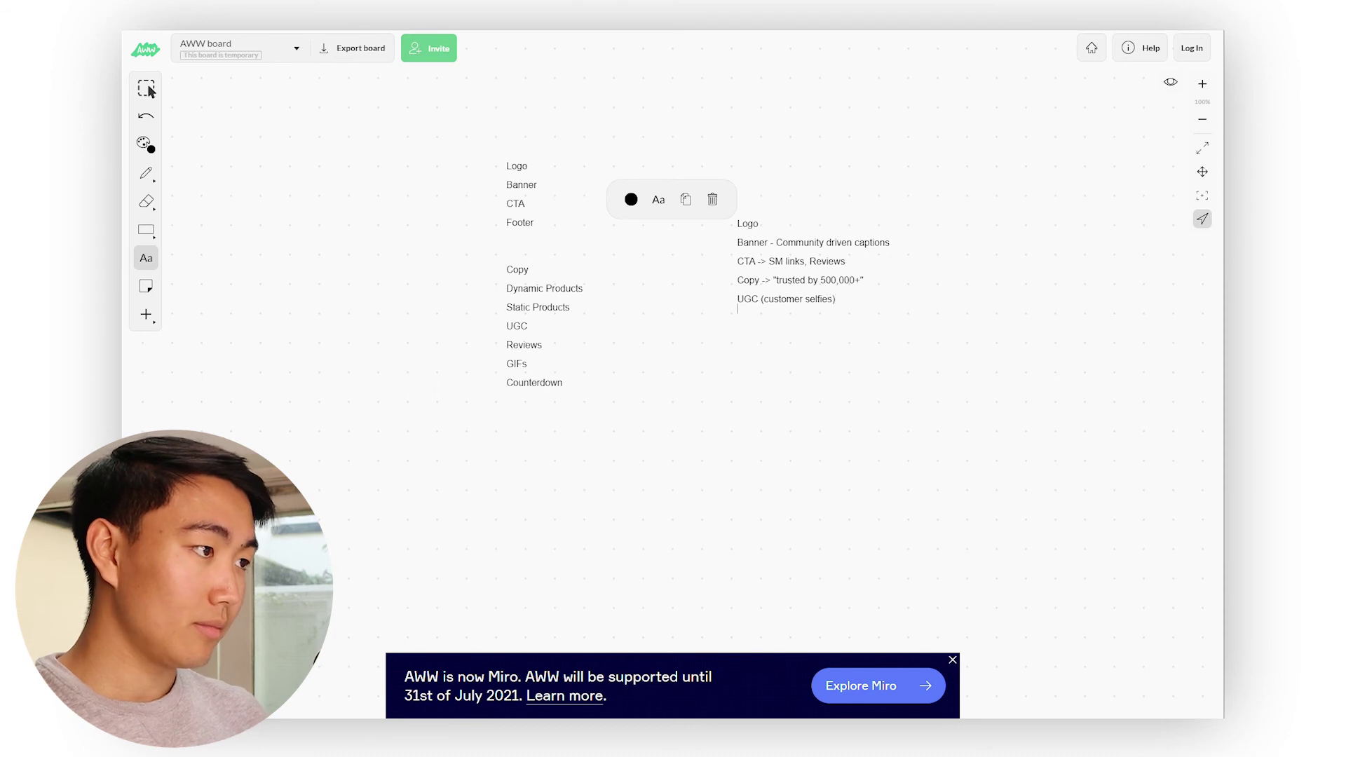
# Finish the second text note with the lines "Reviews" and "Footer" below the UGC line
pyautogui.write('Reive')
pyautogui.press('BackSpace')
pyautogui.press('BackSpace')
pyautogui.press('BackSpace')
pyautogui.write('views')
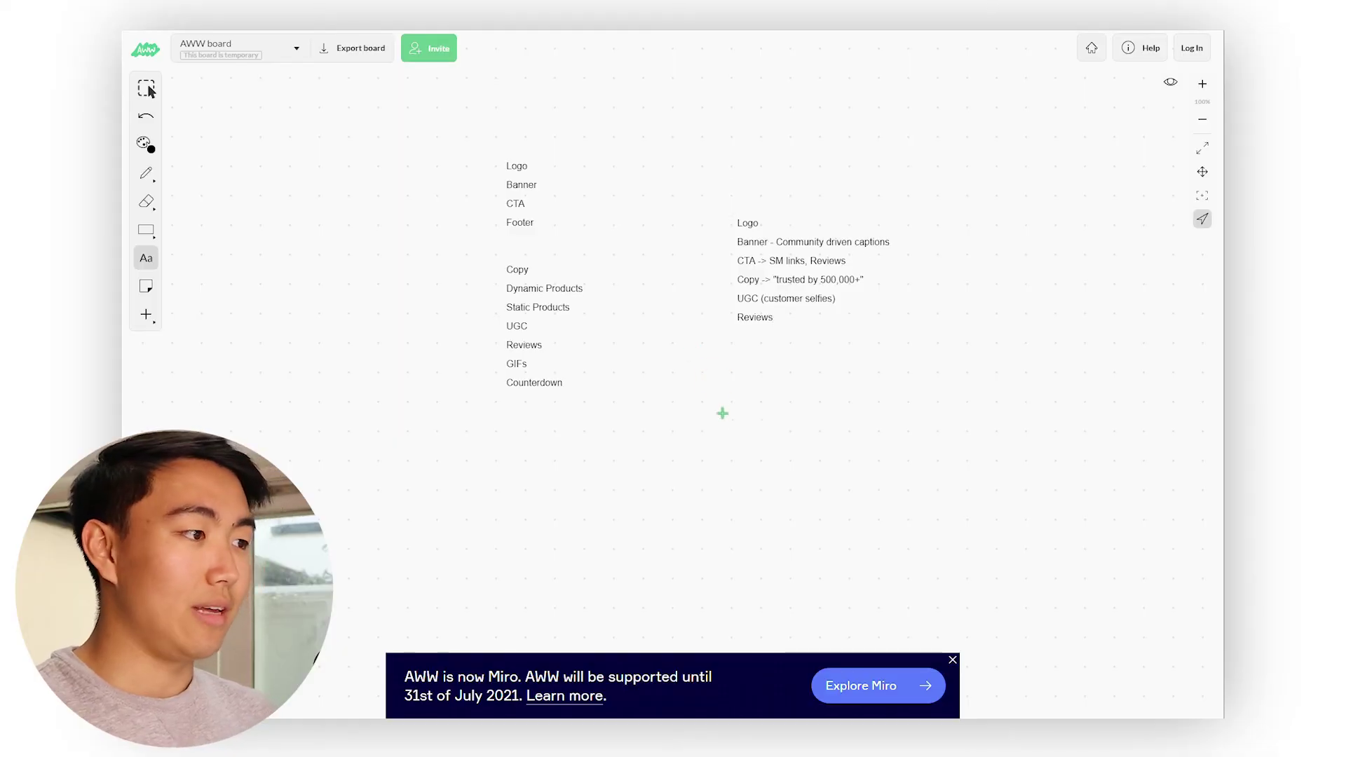
pyautogui.click(769, 322)
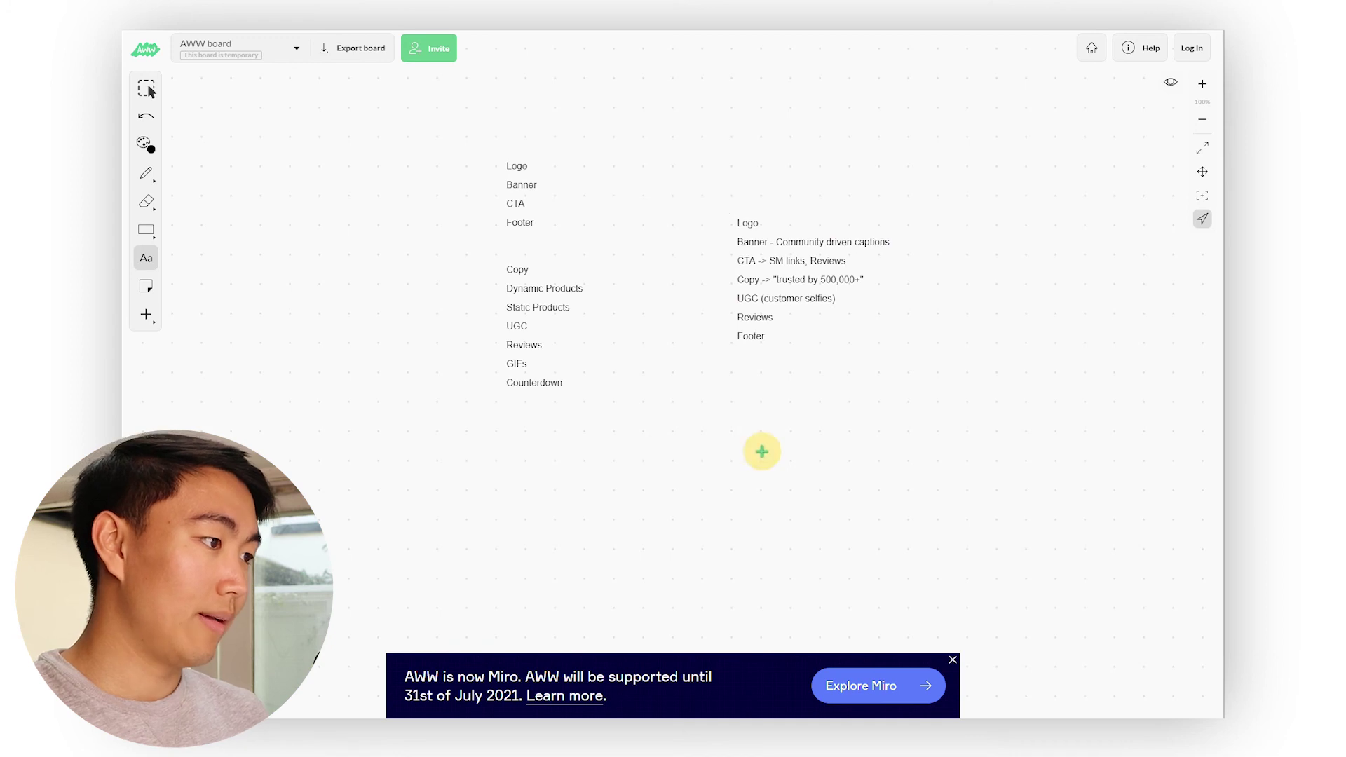
# Create a third text note below the second, listing Logo, Banner, CTA, Countdown Timer and Footer on separate lines
pyautogui.click(745, 411)
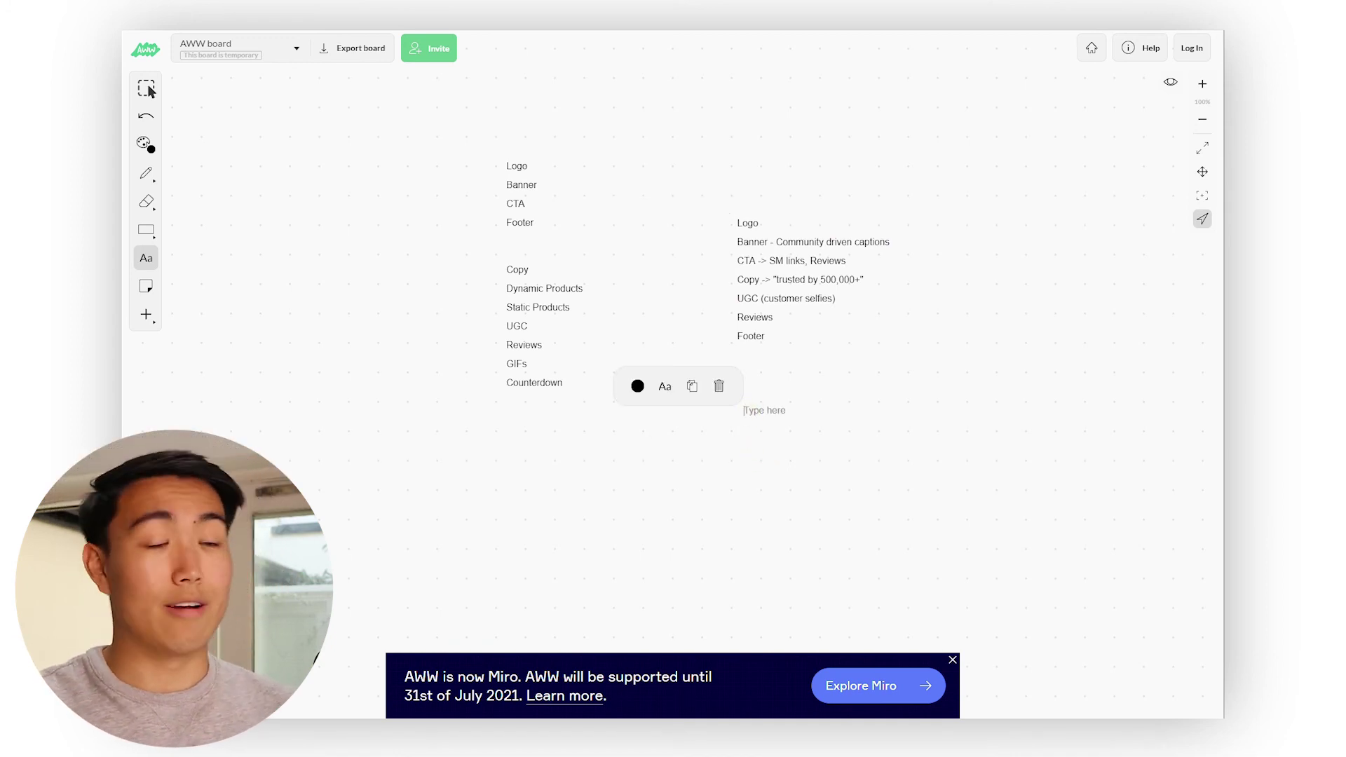
pyautogui.write('L')
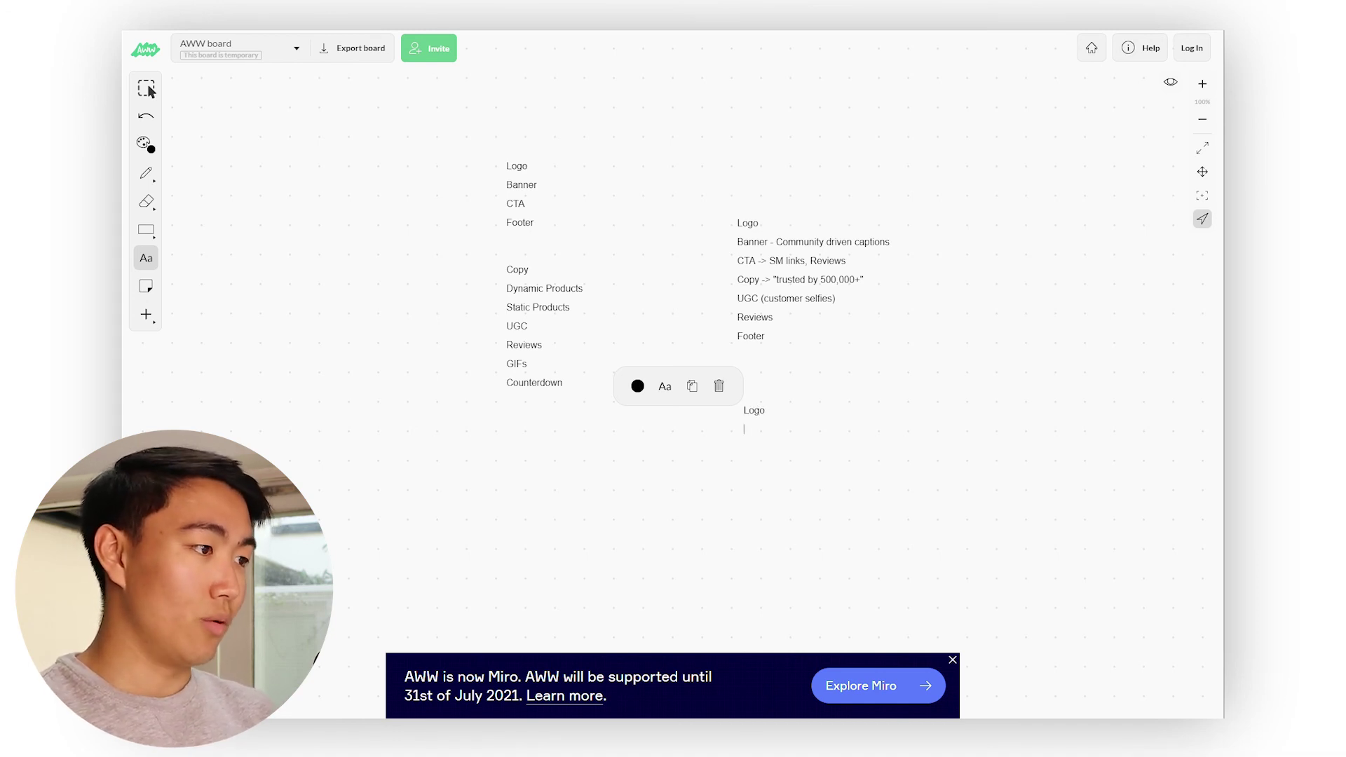
pyautogui.write('ogo')
pyautogui.press('Return')
pyautogui.write('BannCTOCO')
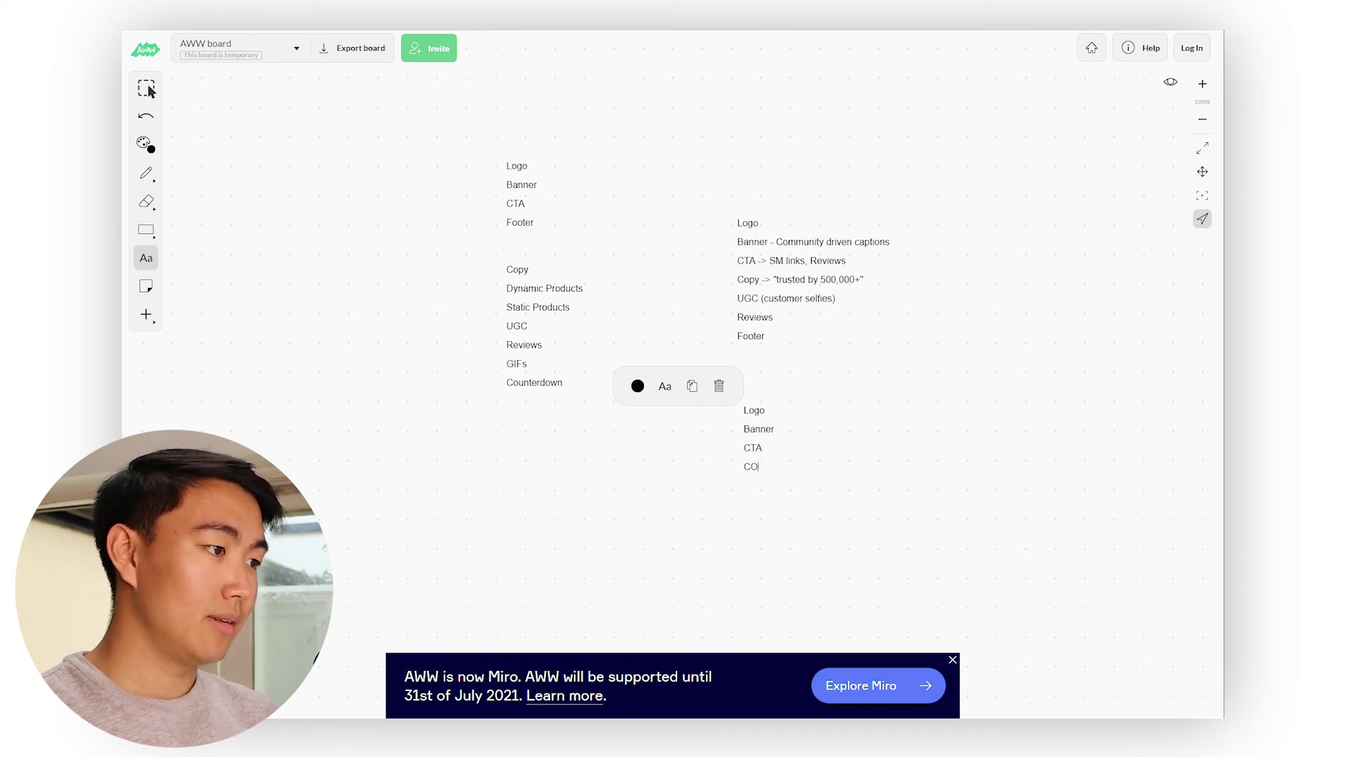
pyautogui.write('untdown Timer')
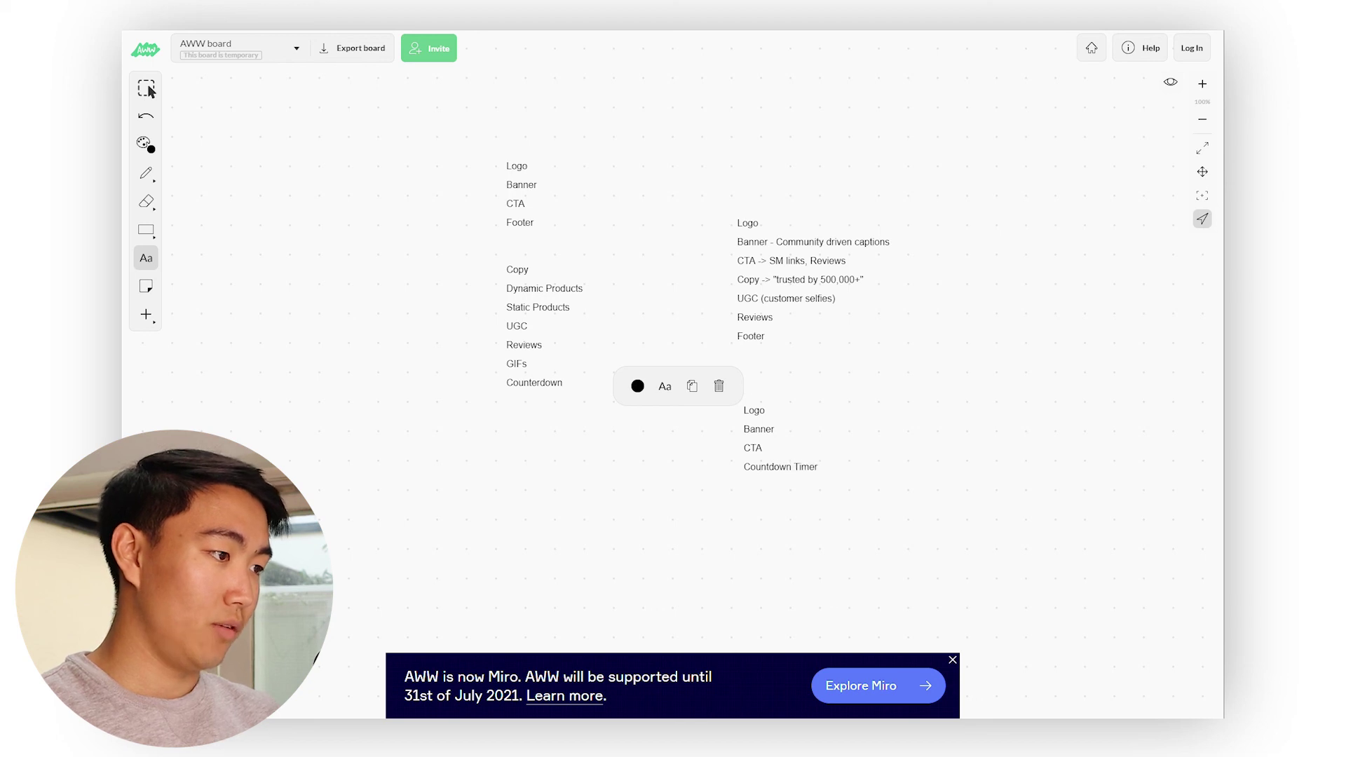
pyautogui.click(800, 408)
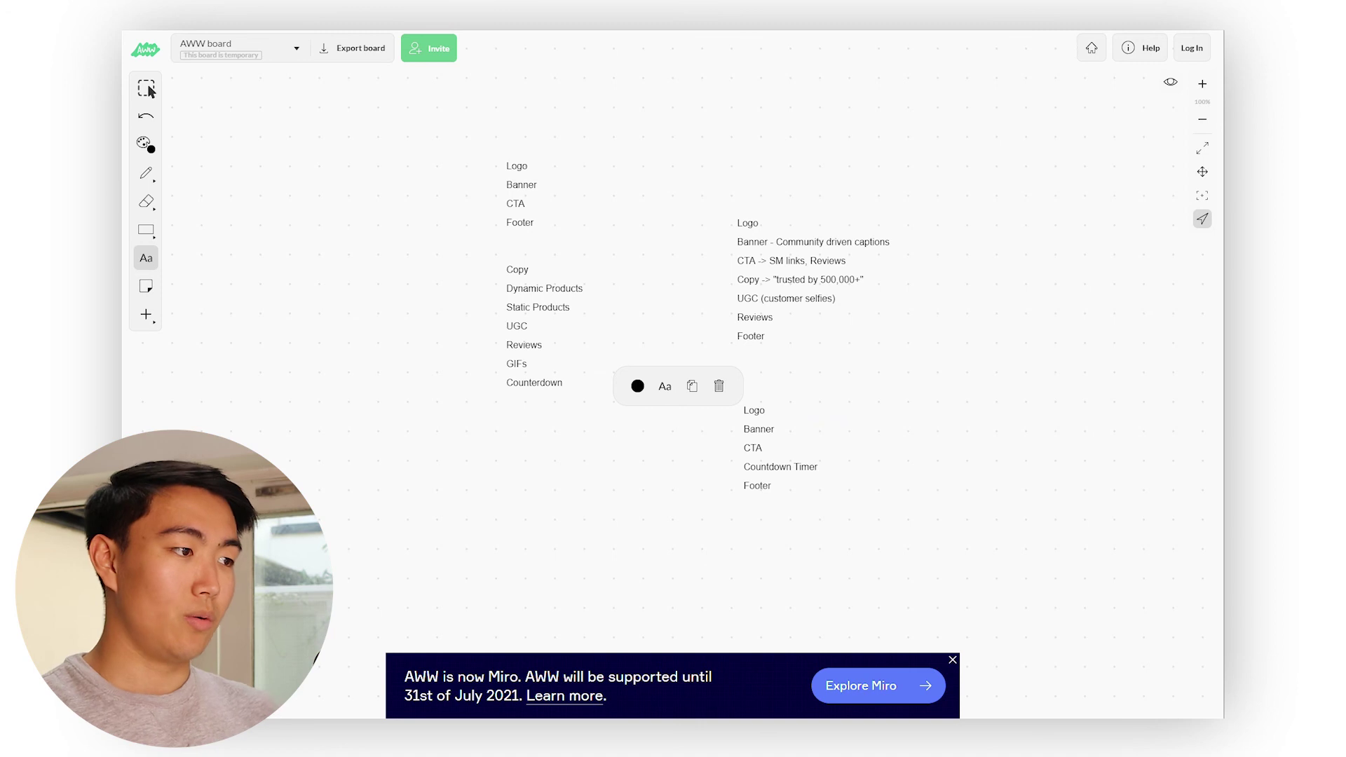
# Extend the Banner line of the third text note with "-> FLASH SALE 30% OFF"
pyautogui.click(800, 429)
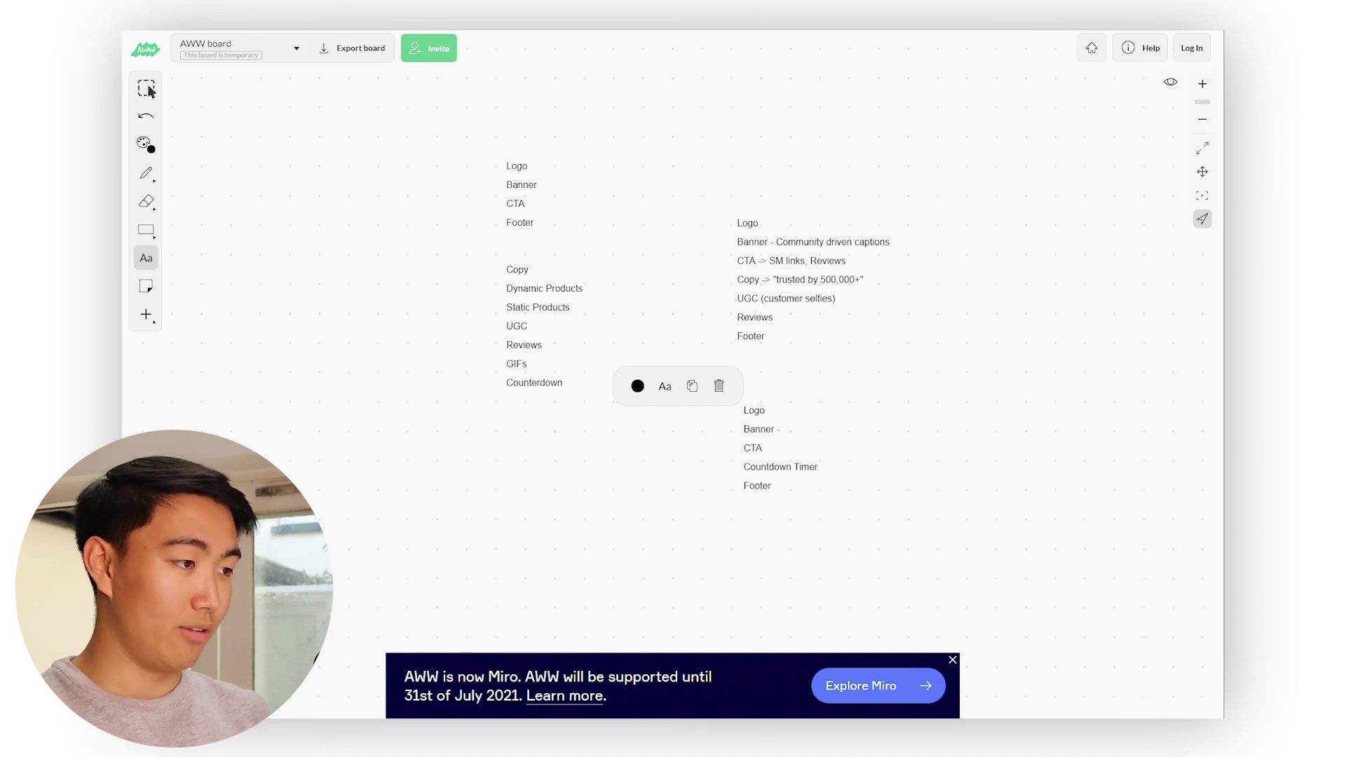
pyautogui.write('-> FLASH')
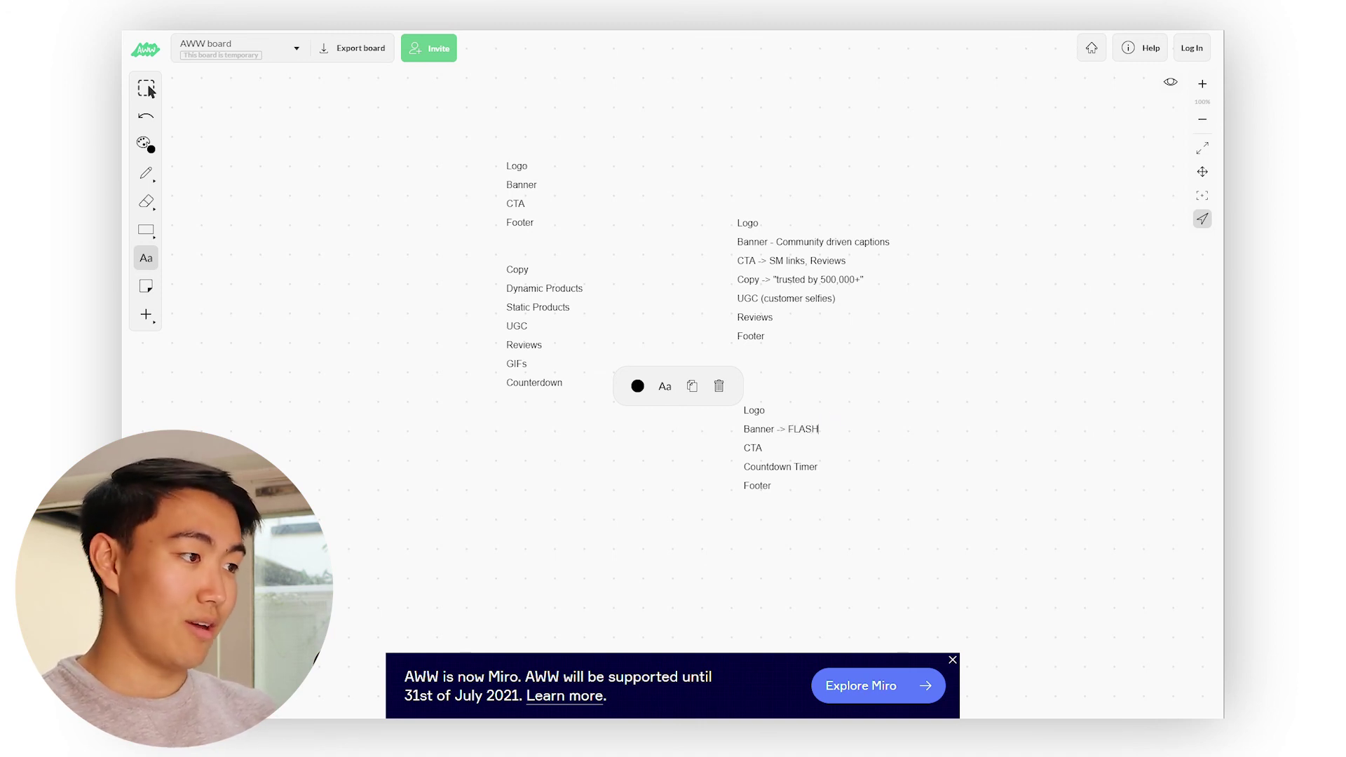
pyautogui.write(' SALE 30% OFF')
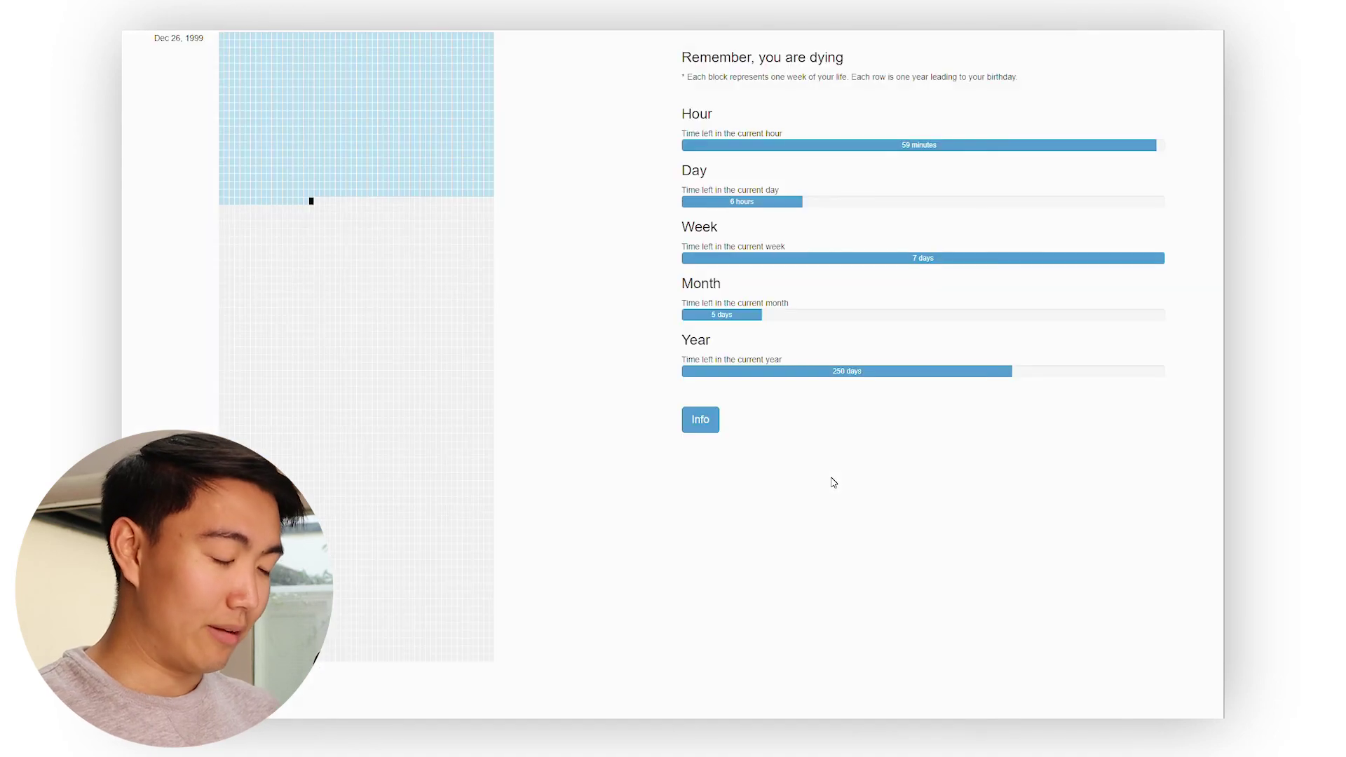
# Leave the whiteboard and search Google for "sendtric" in a new browser tab
pyautogui.write('d')
pyautogui.press('Escape')
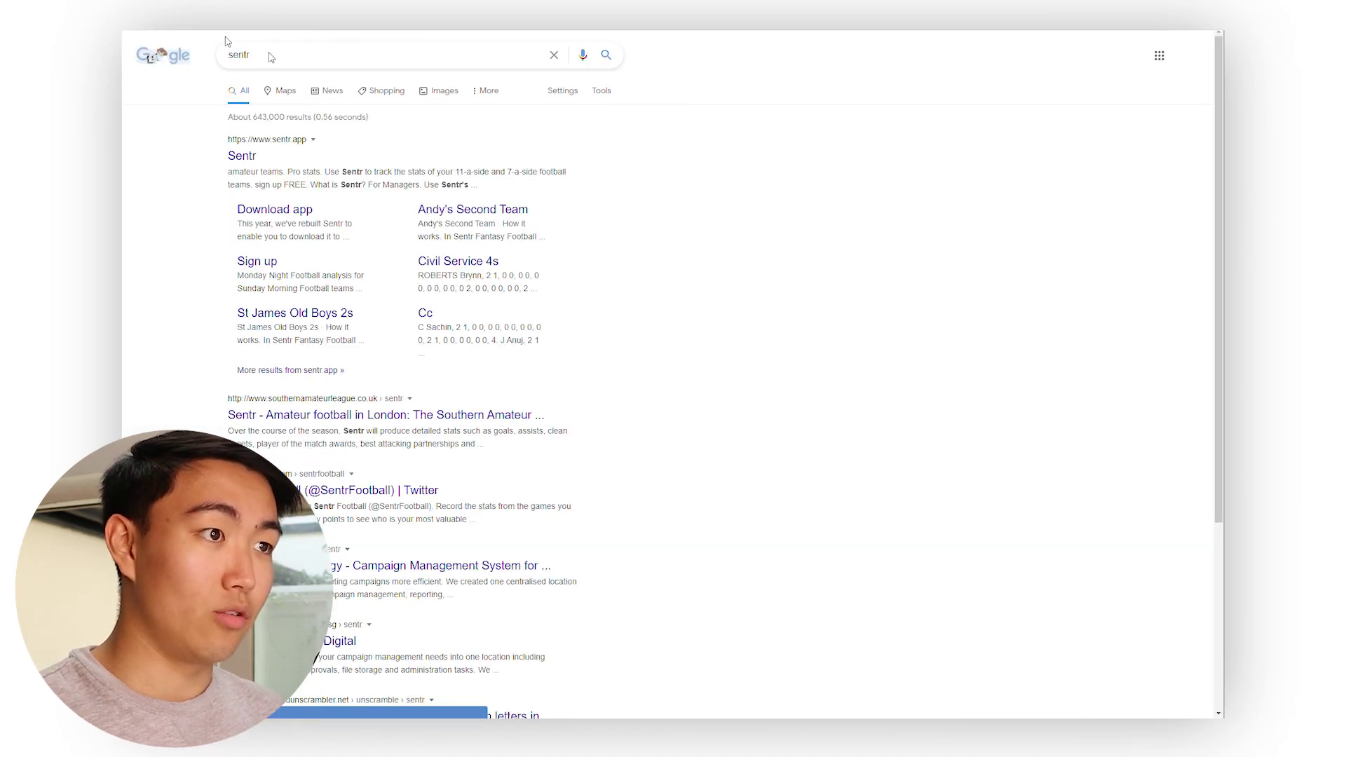
pyautogui.click(317, 54)
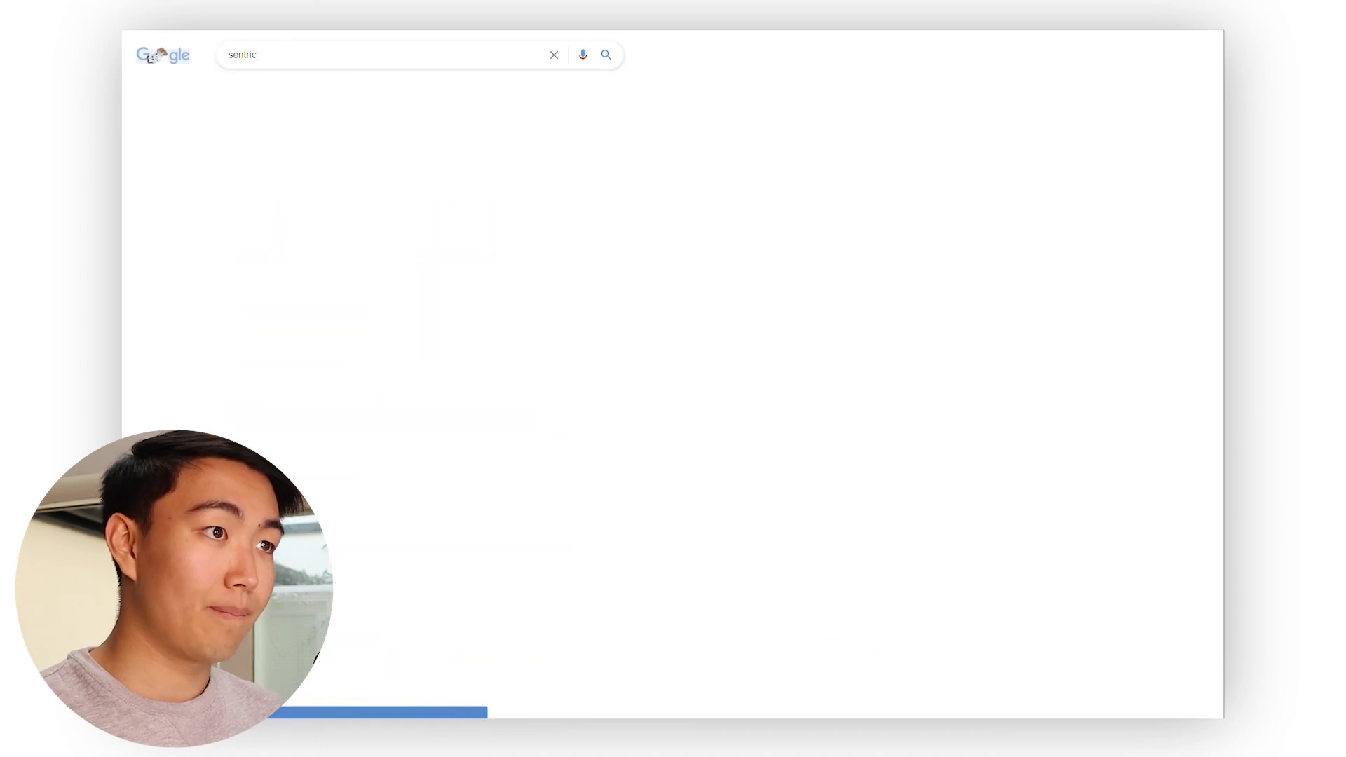
pyautogui.press('Return')
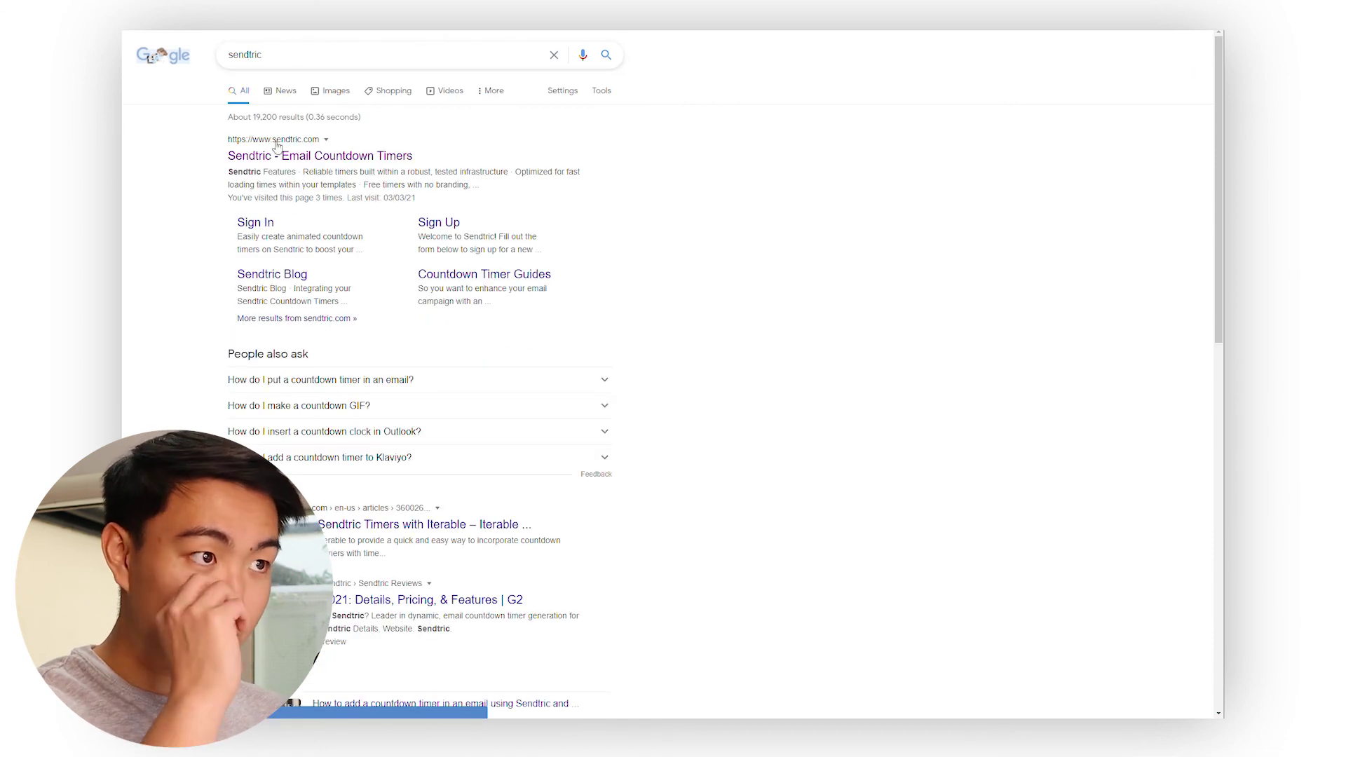